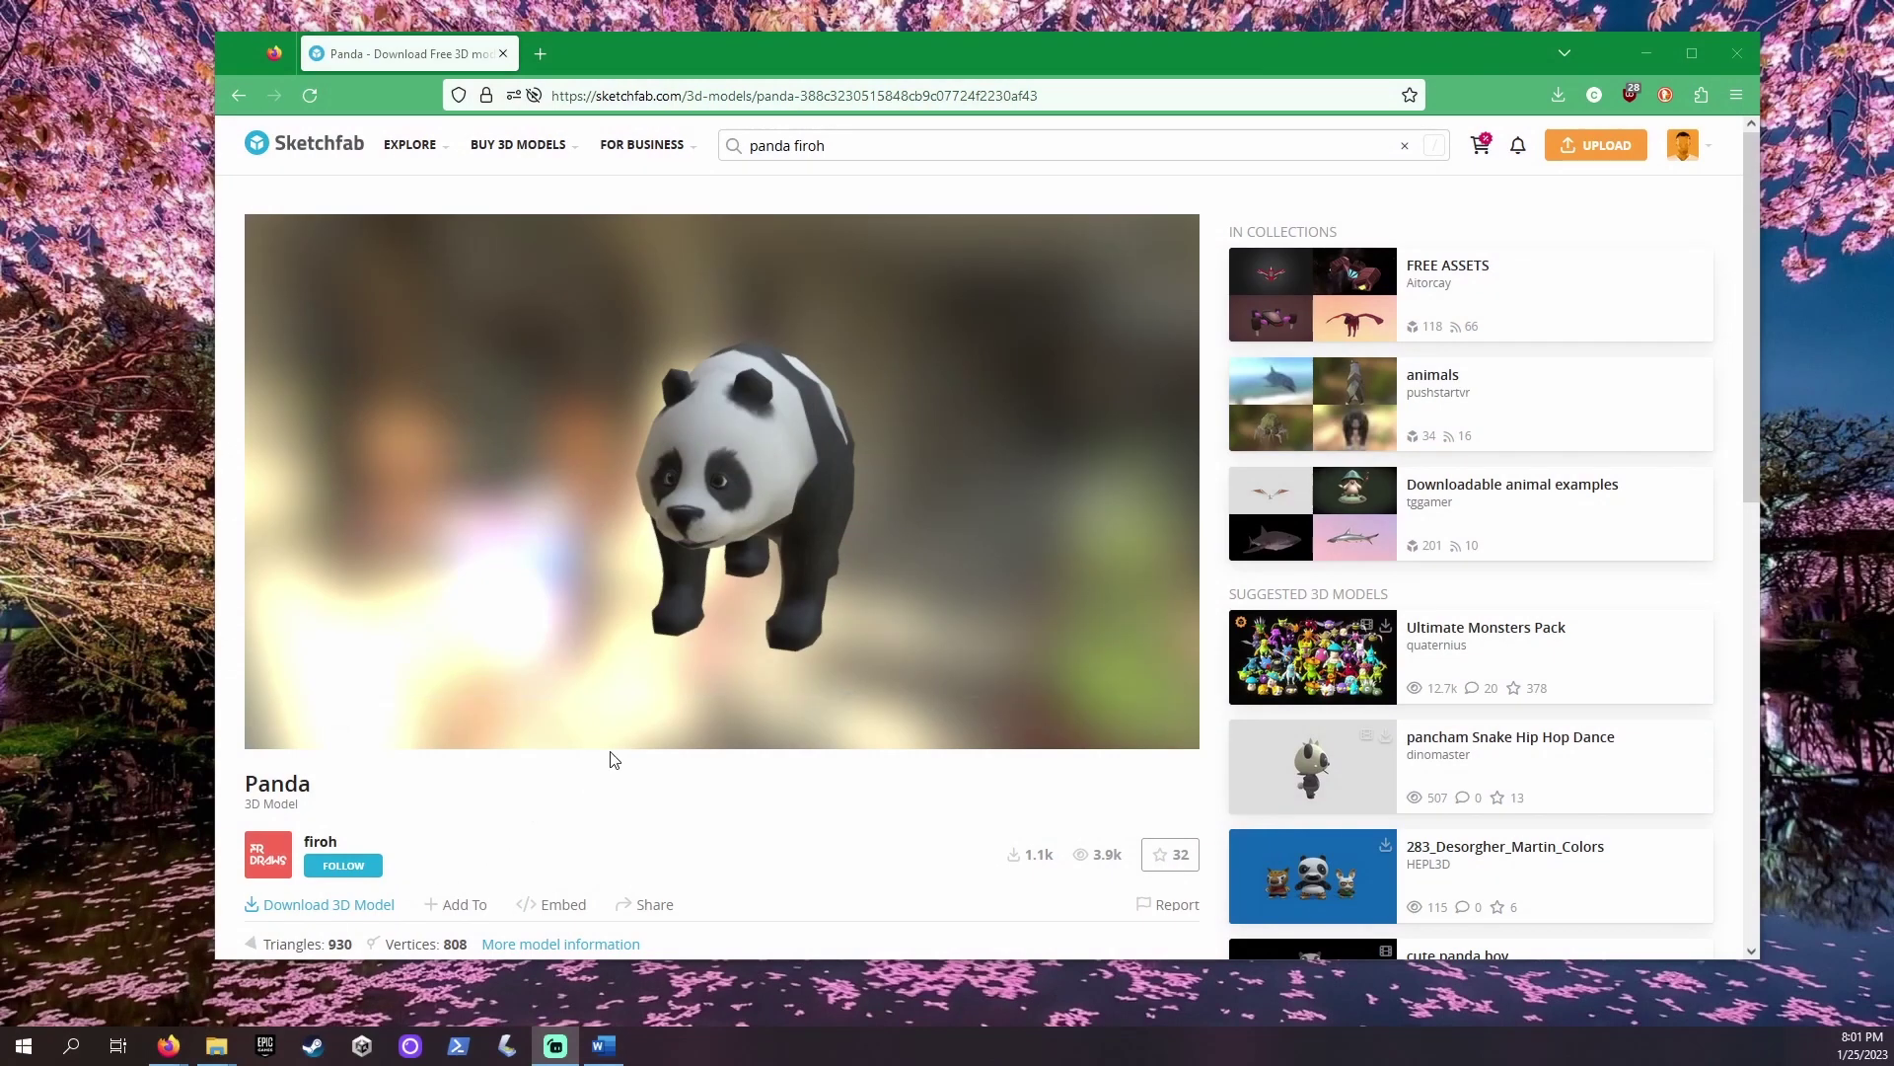
Download the free Panda 3D model in GLB format with the 1k texture size
scroll(613, 759, down, 2)
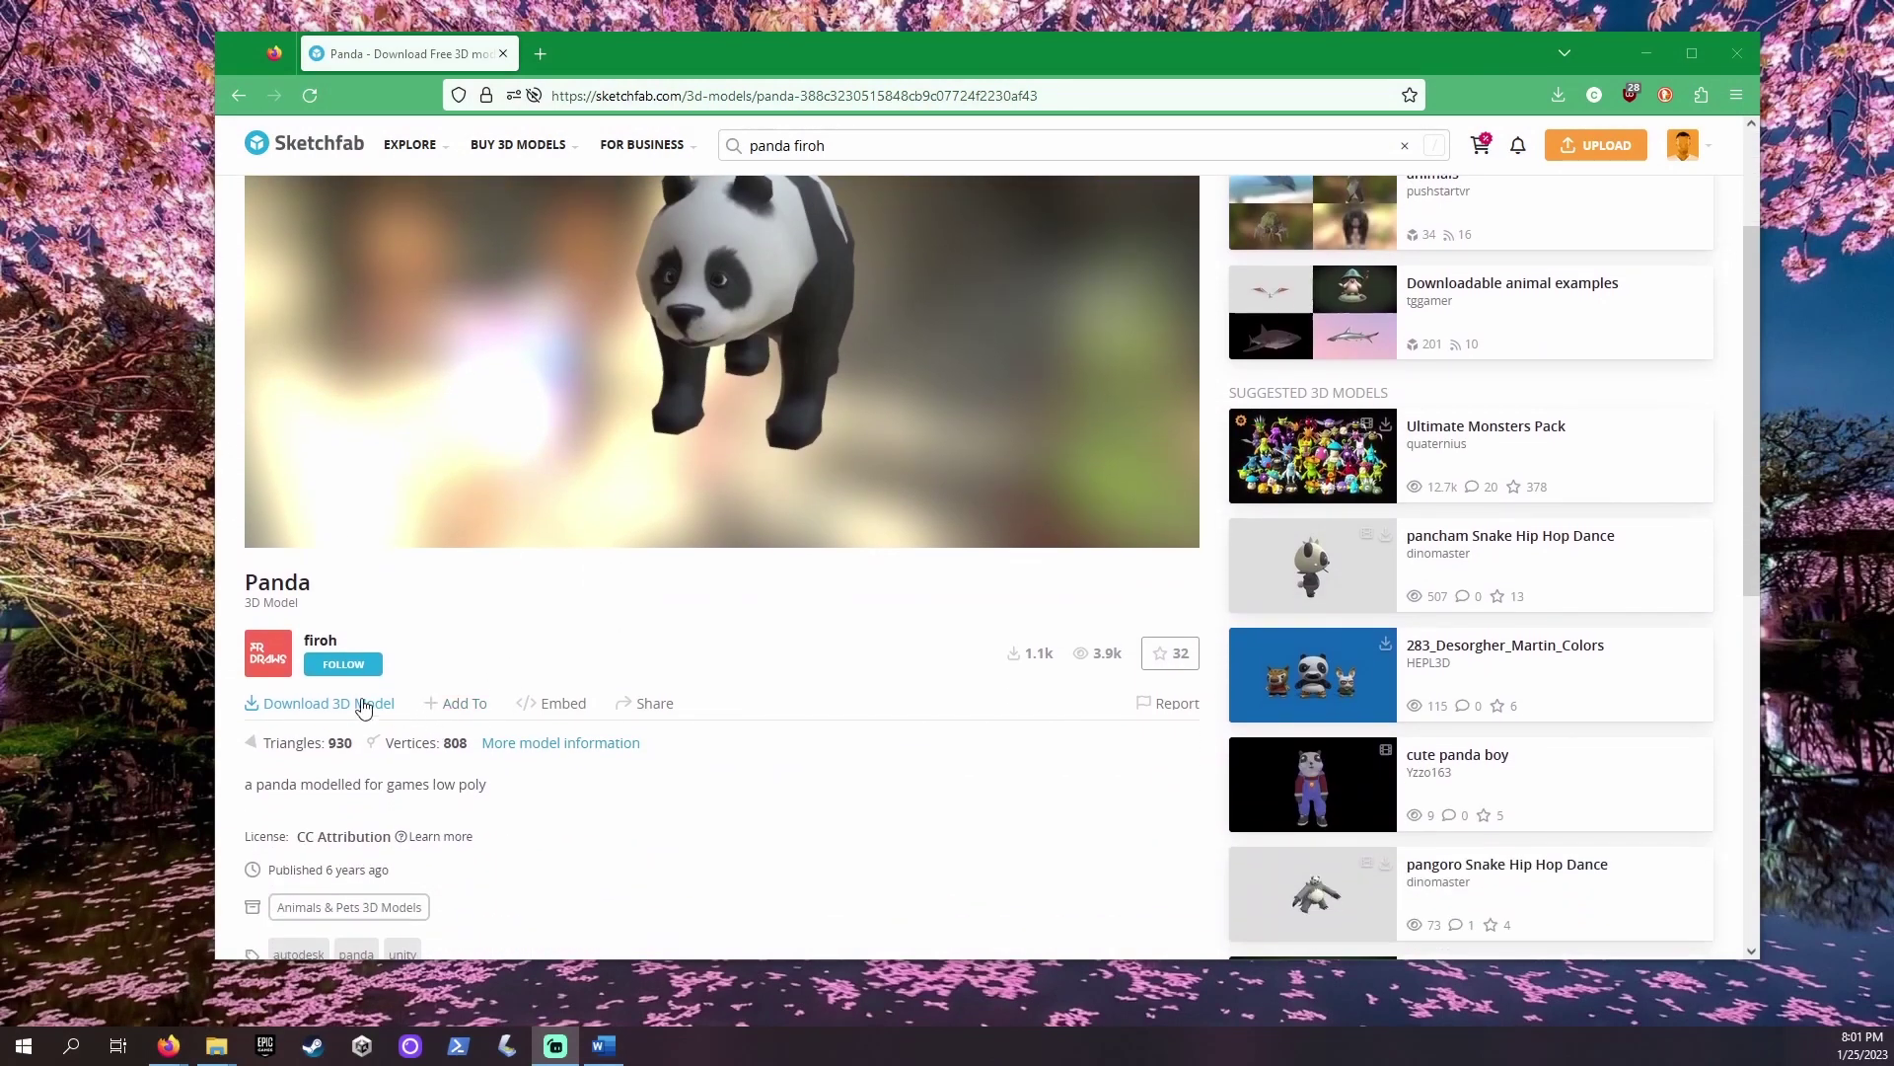
click(330, 703)
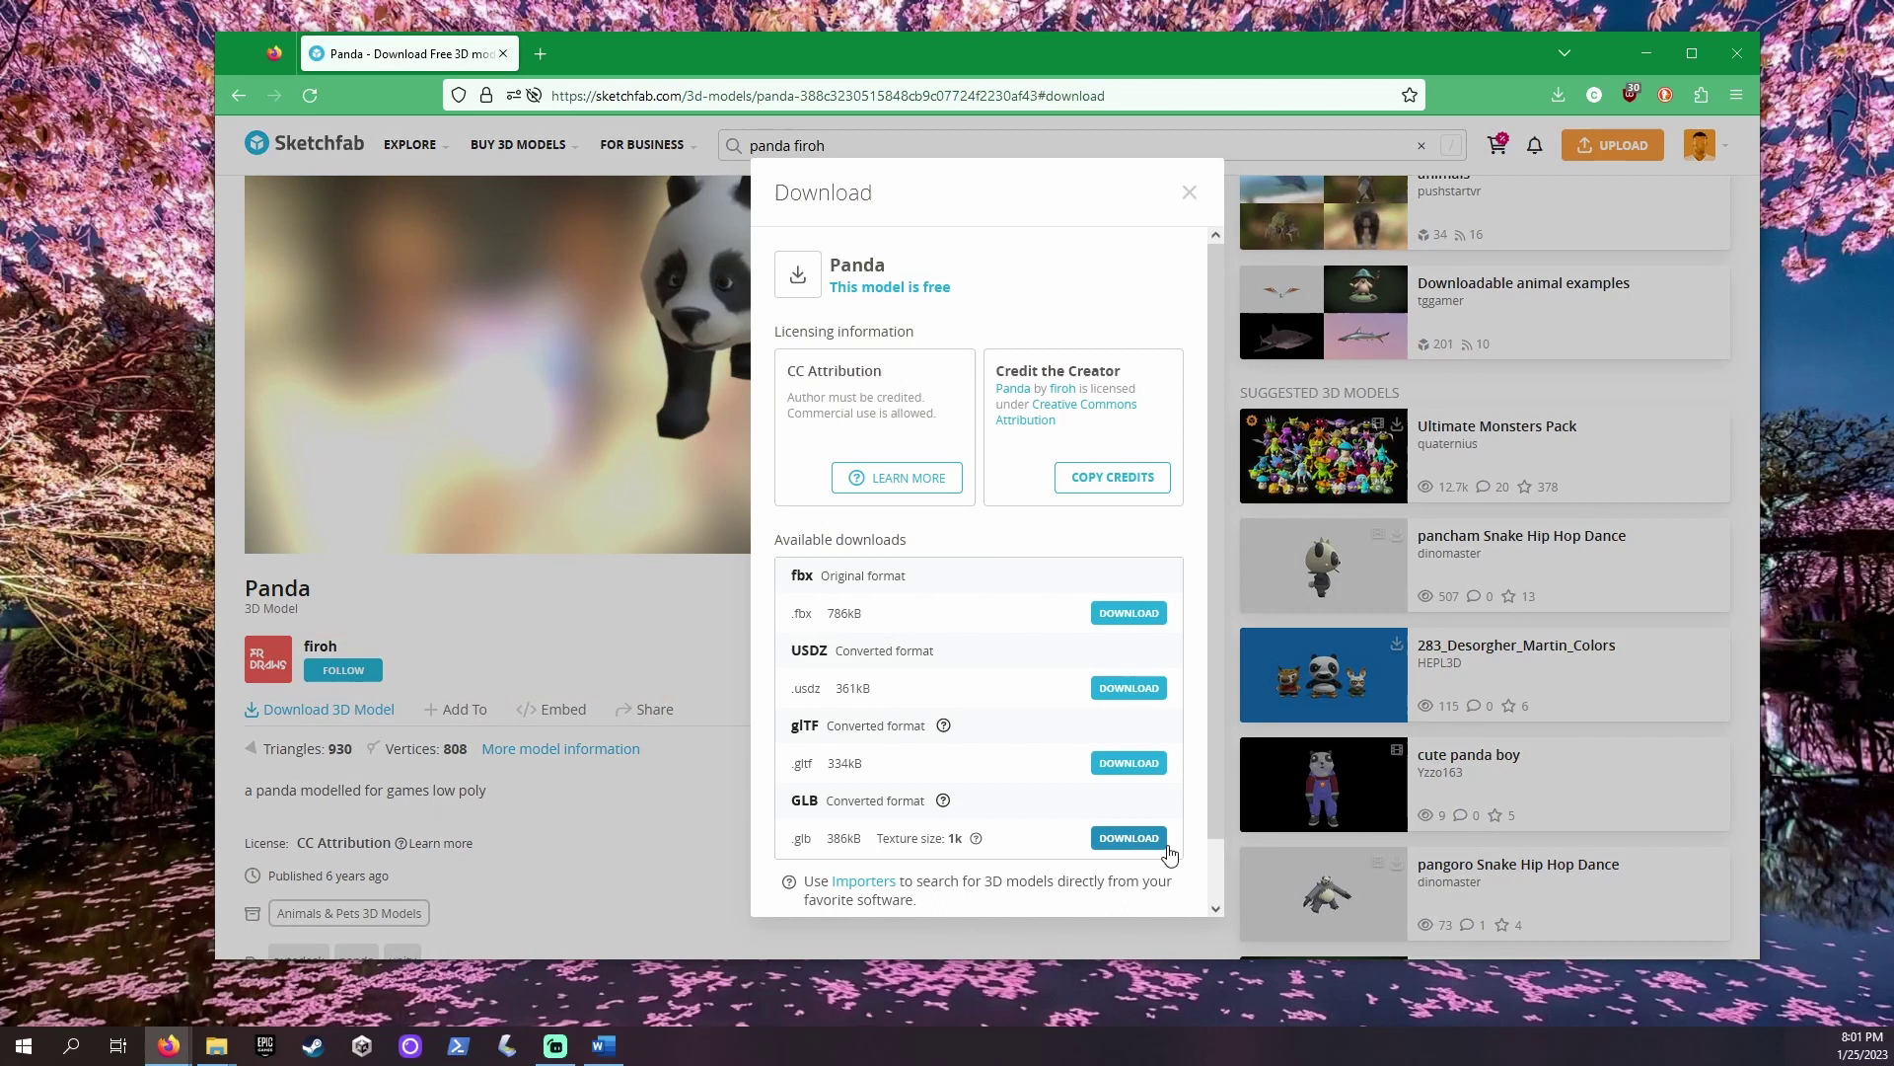
click(1130, 838)
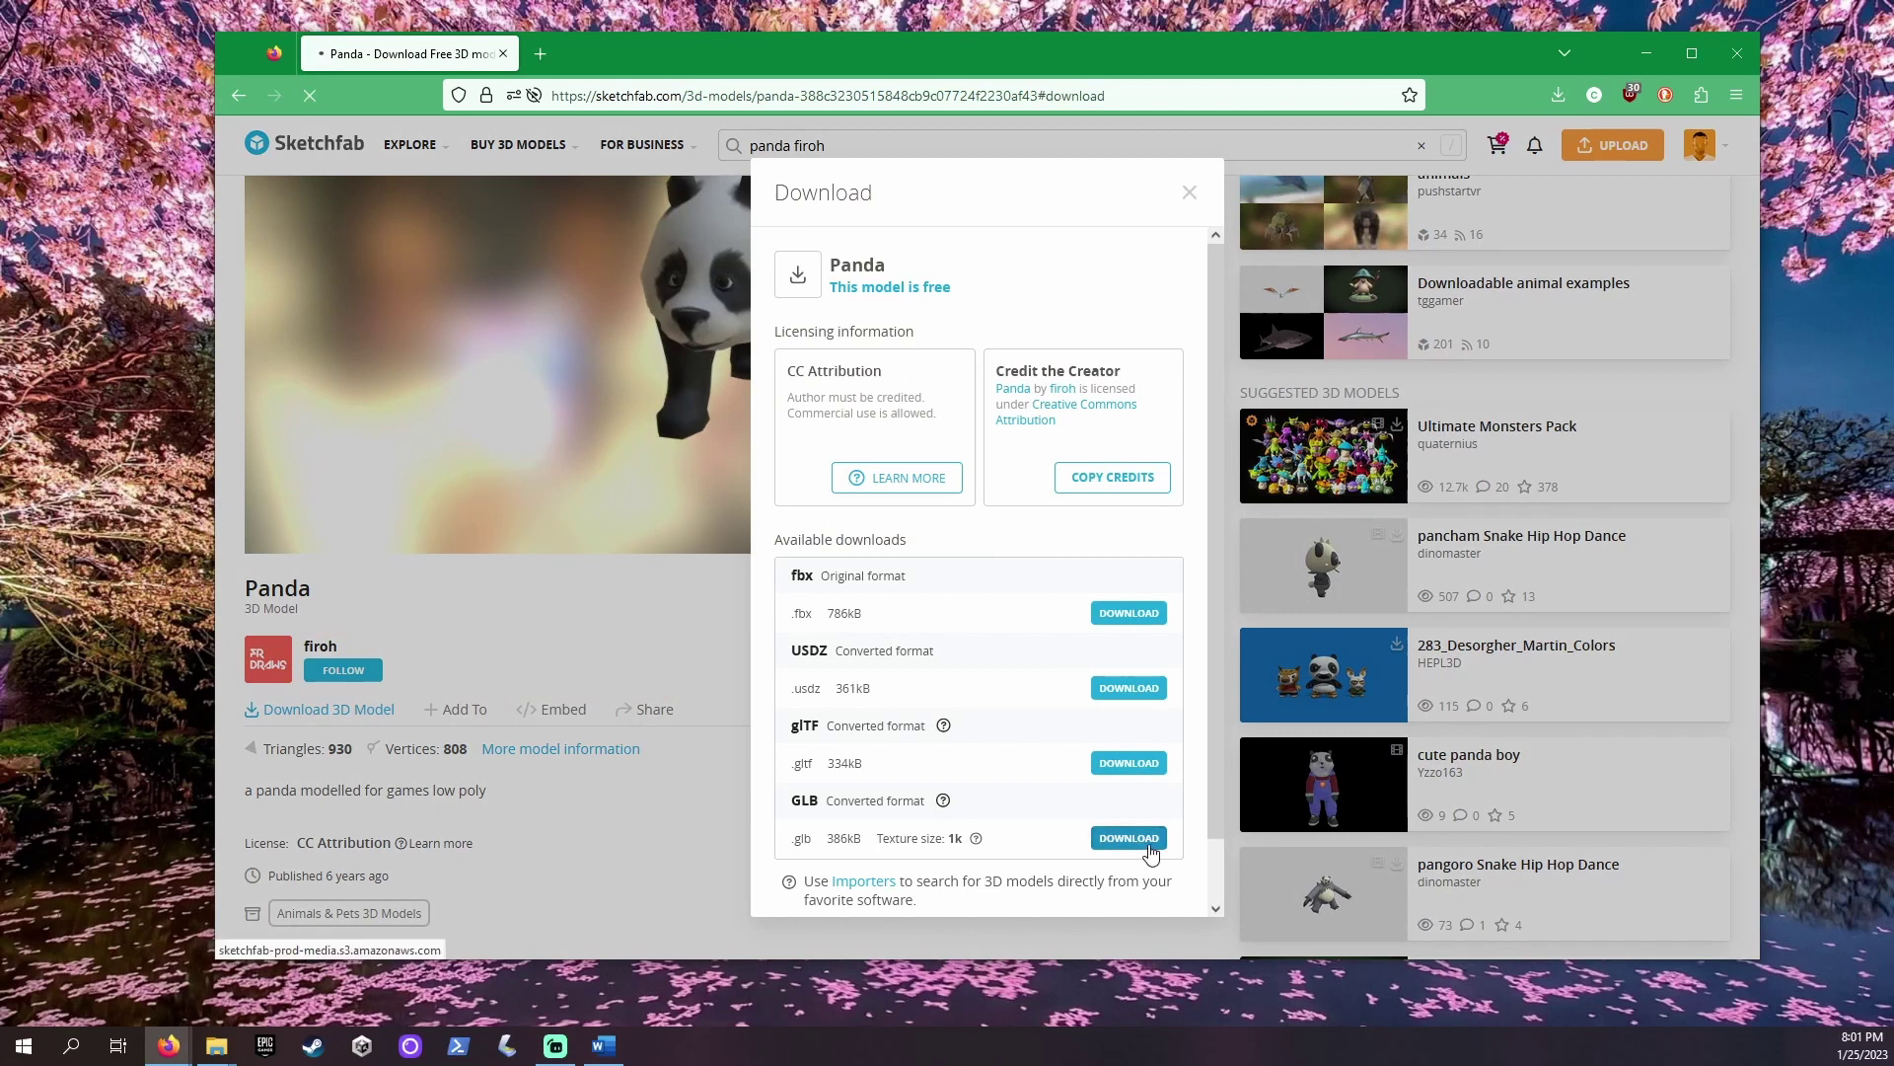
click(633, 651)
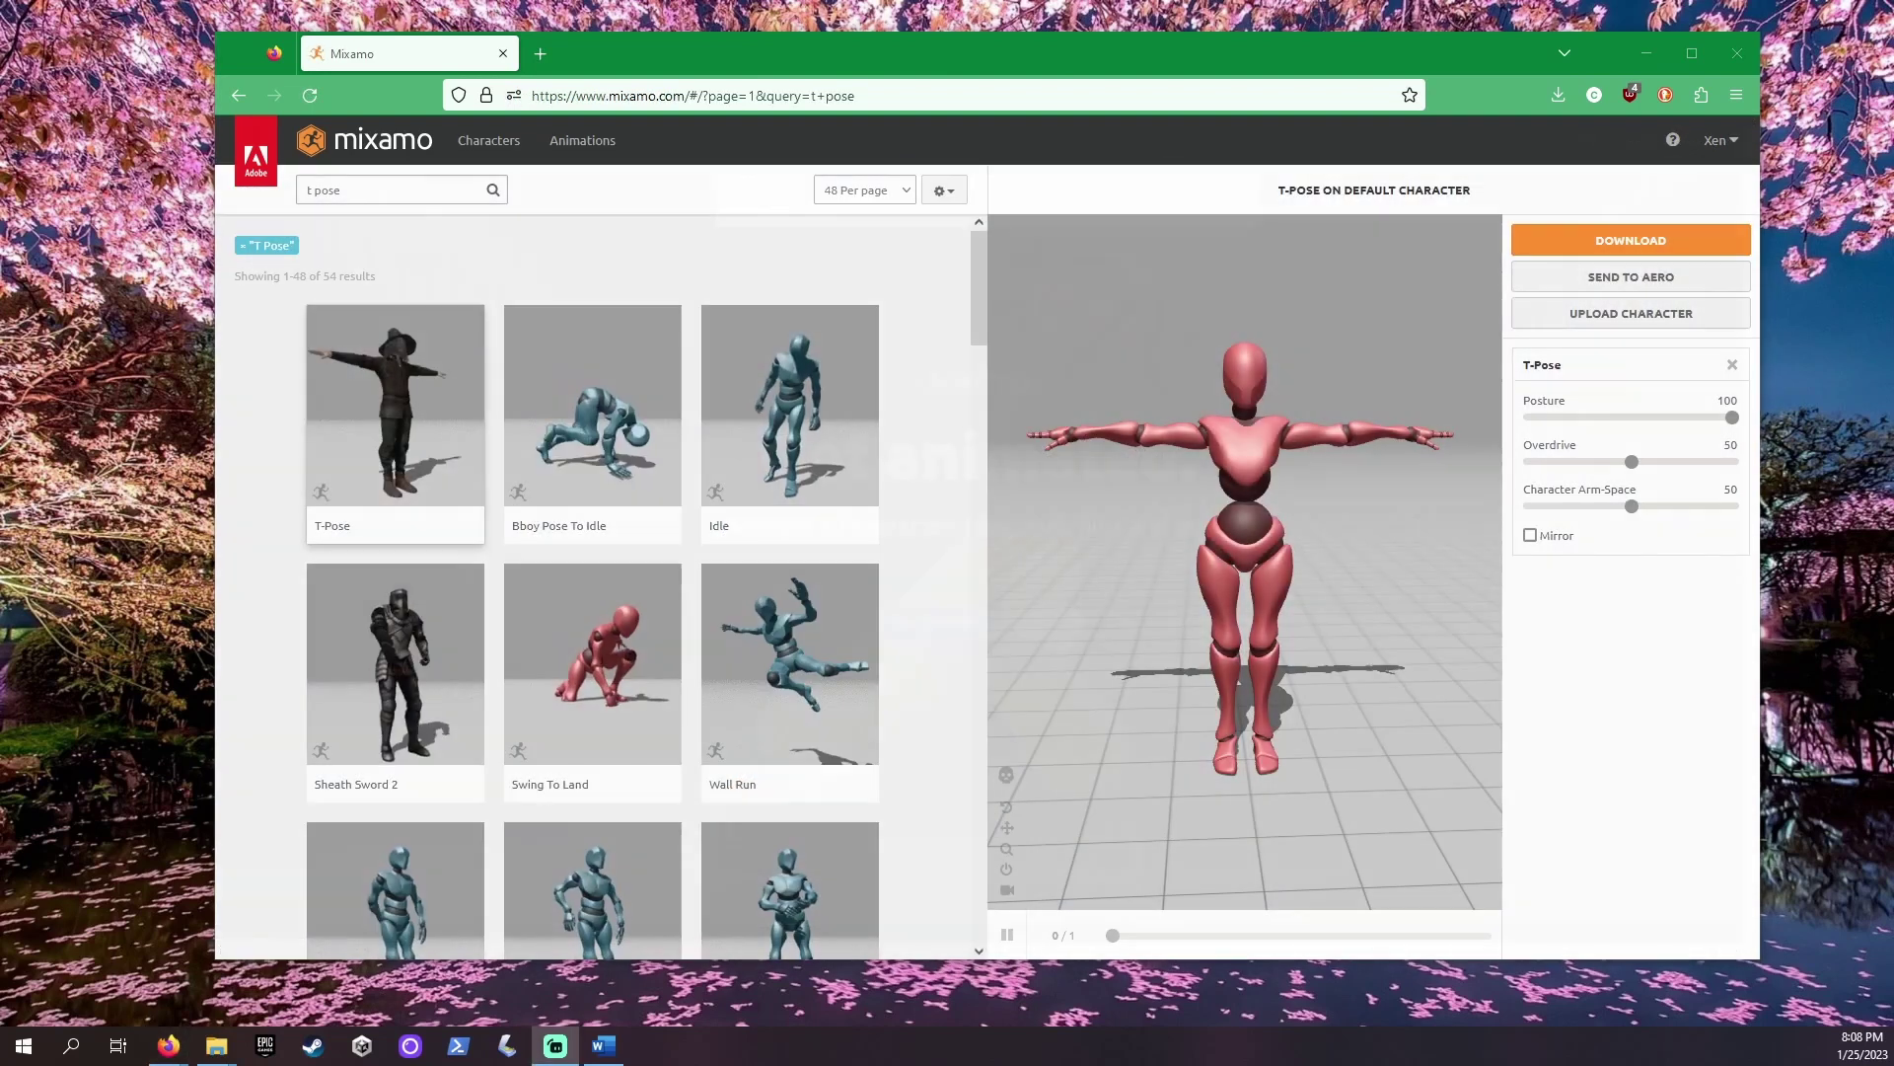
Download the T-Pose animation as FBX Binary (.fbx) without skin, at 30 frames per second with no keyframe reduction
click(1593, 244)
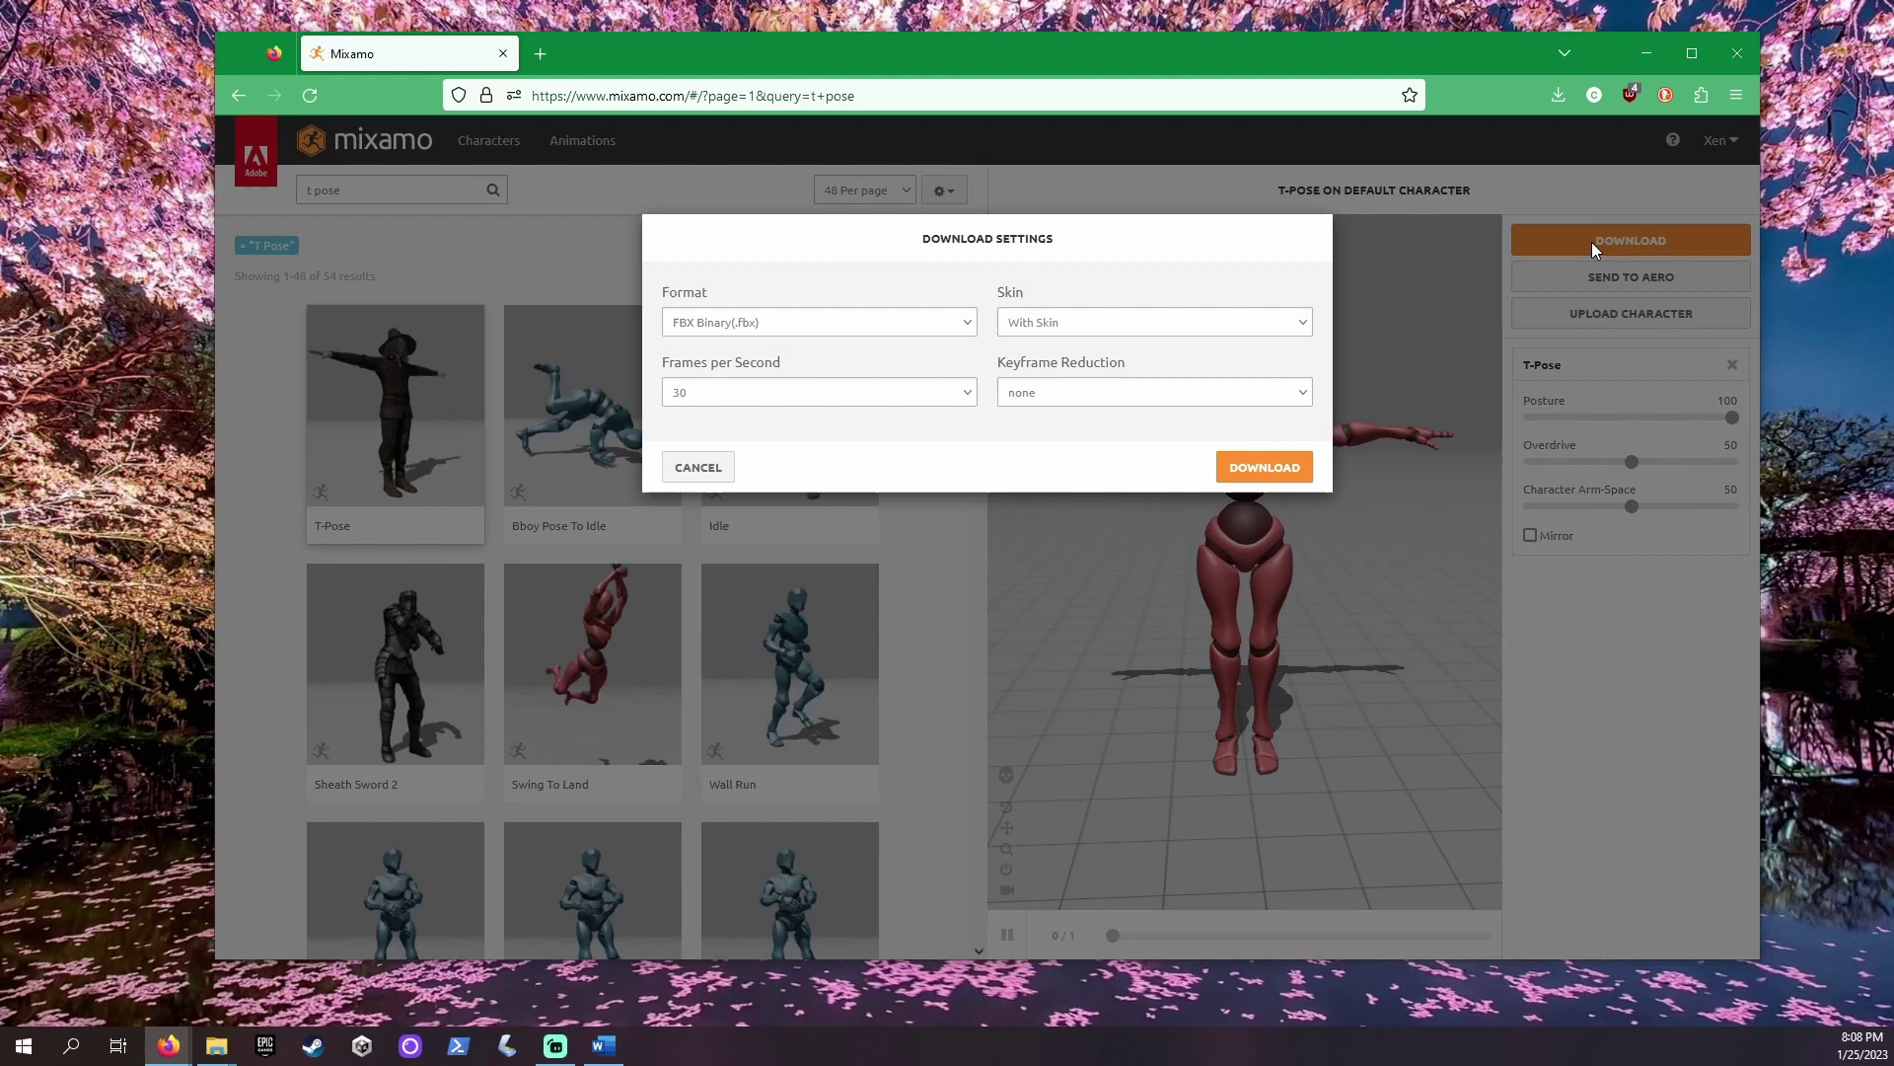
click(1191, 323)
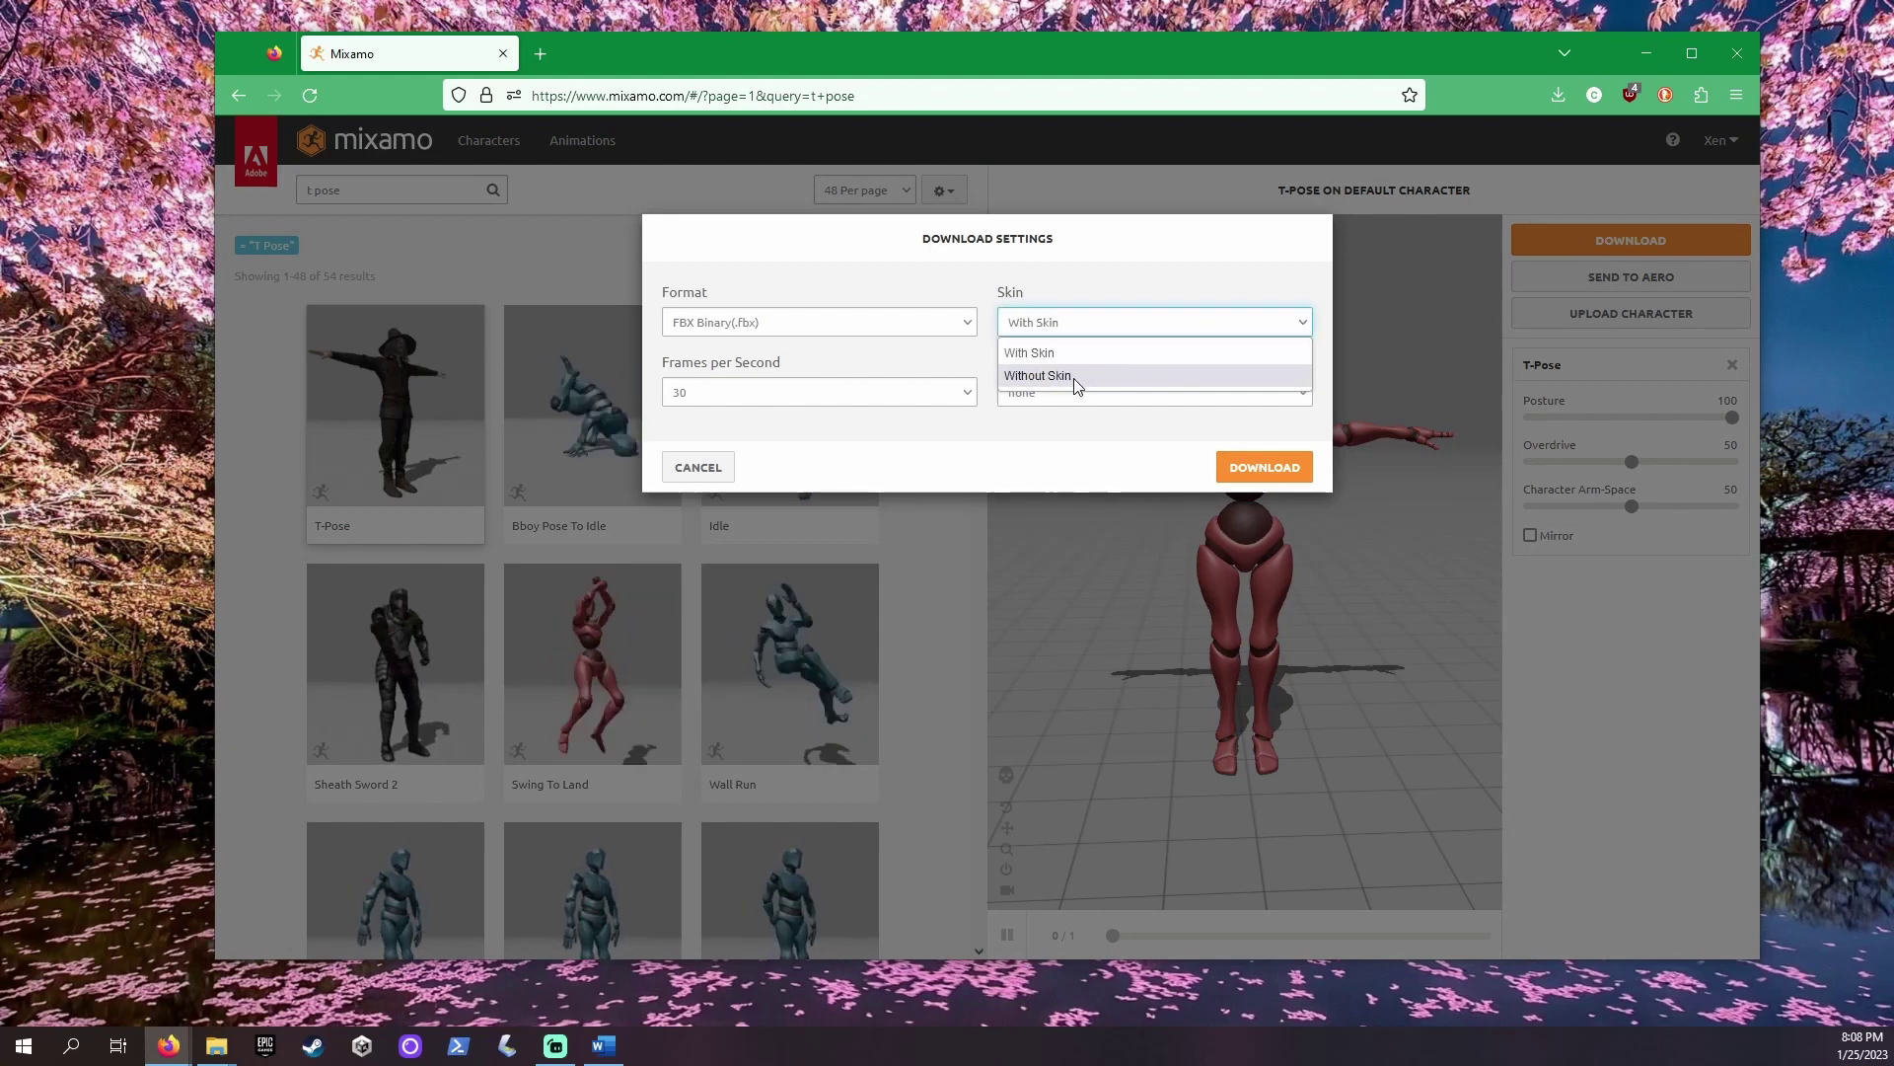
click(1105, 376)
click(1261, 476)
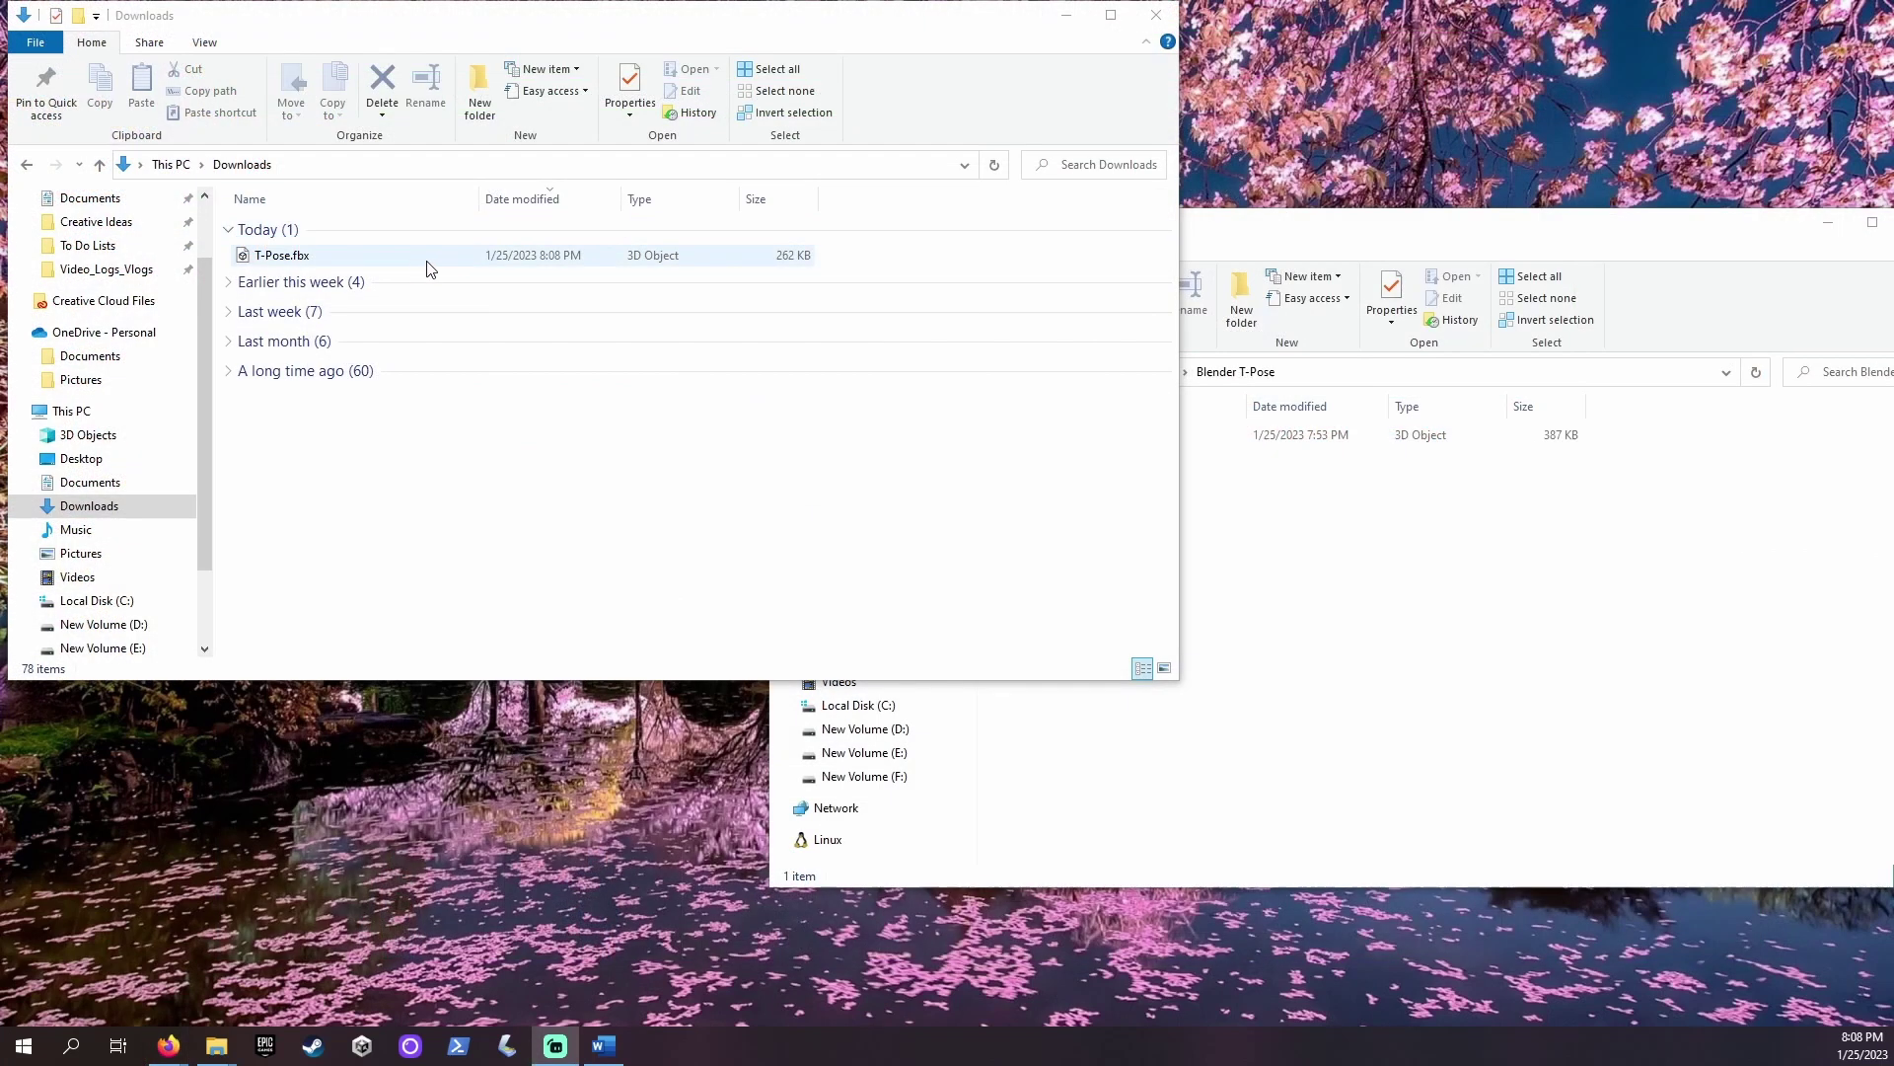
Copy T-Pose.fbx from the Downloads folder into the Blender T-Pose folder beside panda.glb
click(416, 260)
right_click(415, 263)
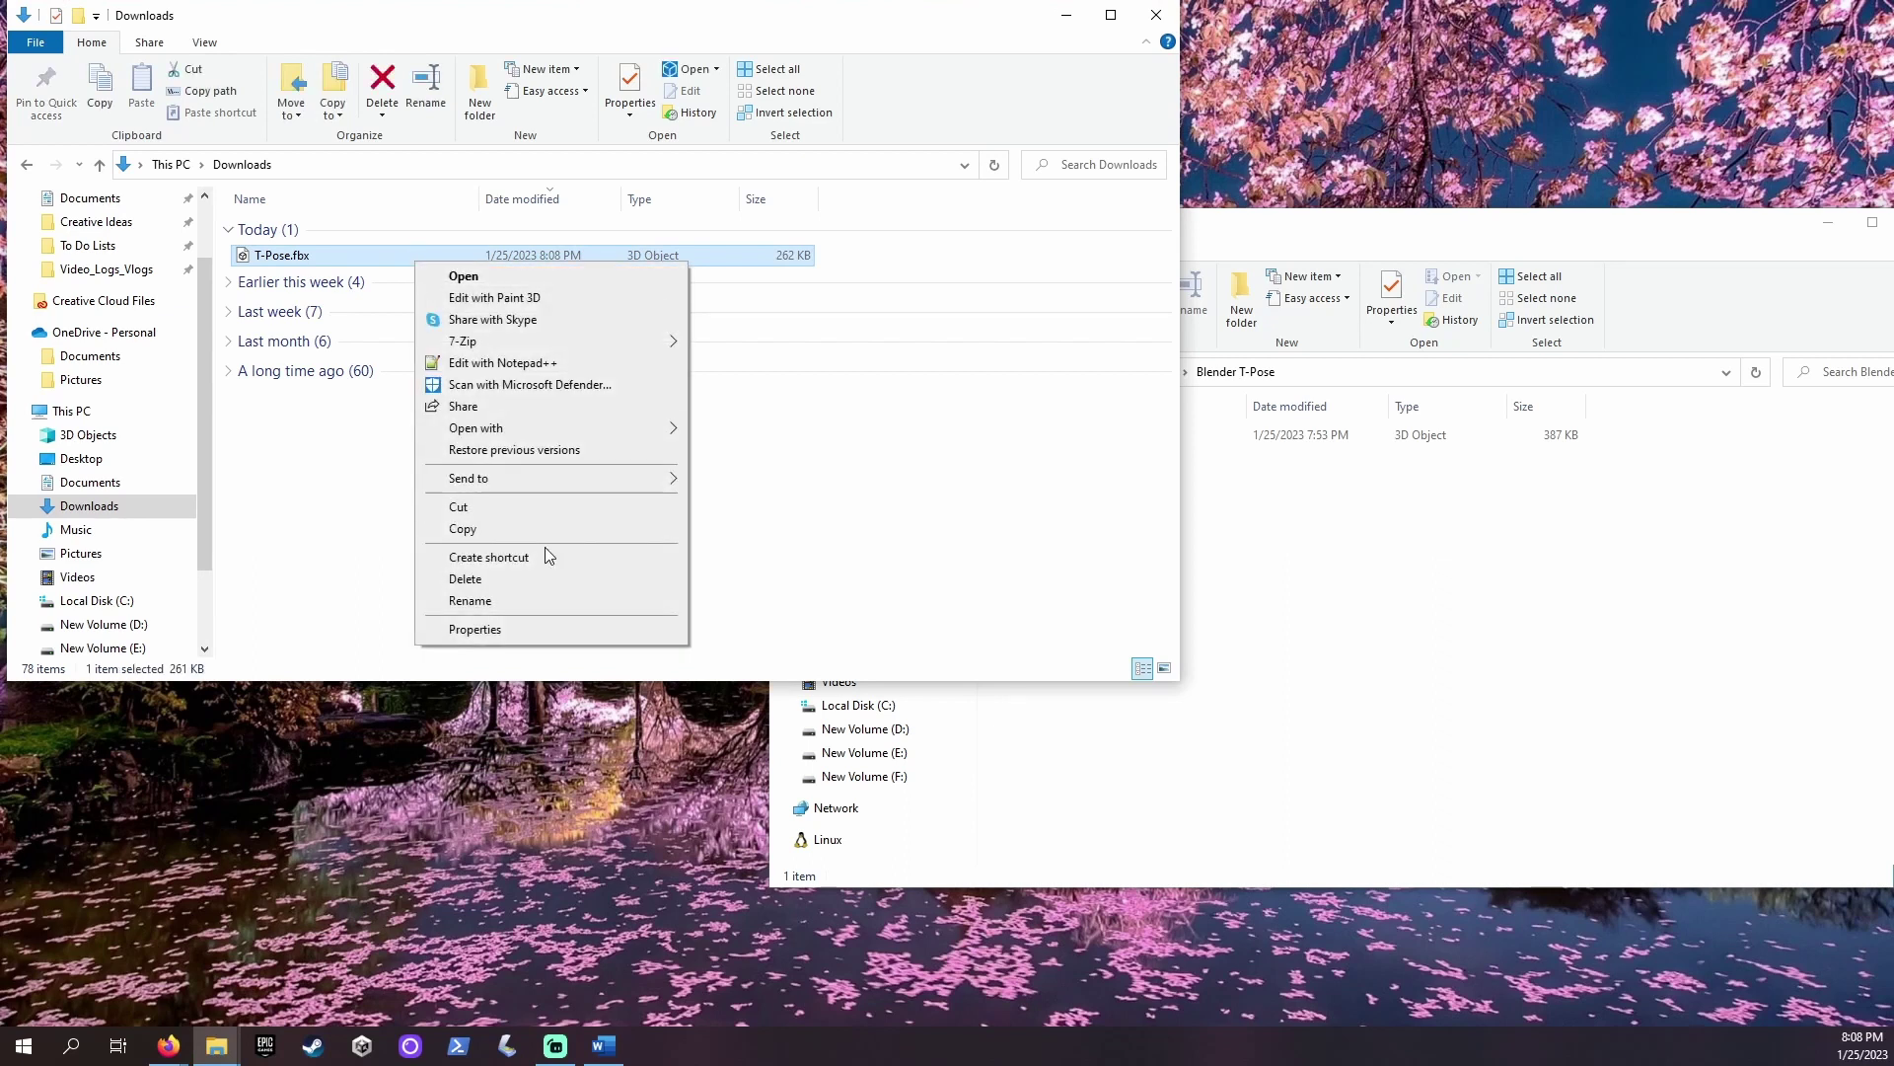
click(485, 524)
click(1344, 583)
right_click(1141, 503)
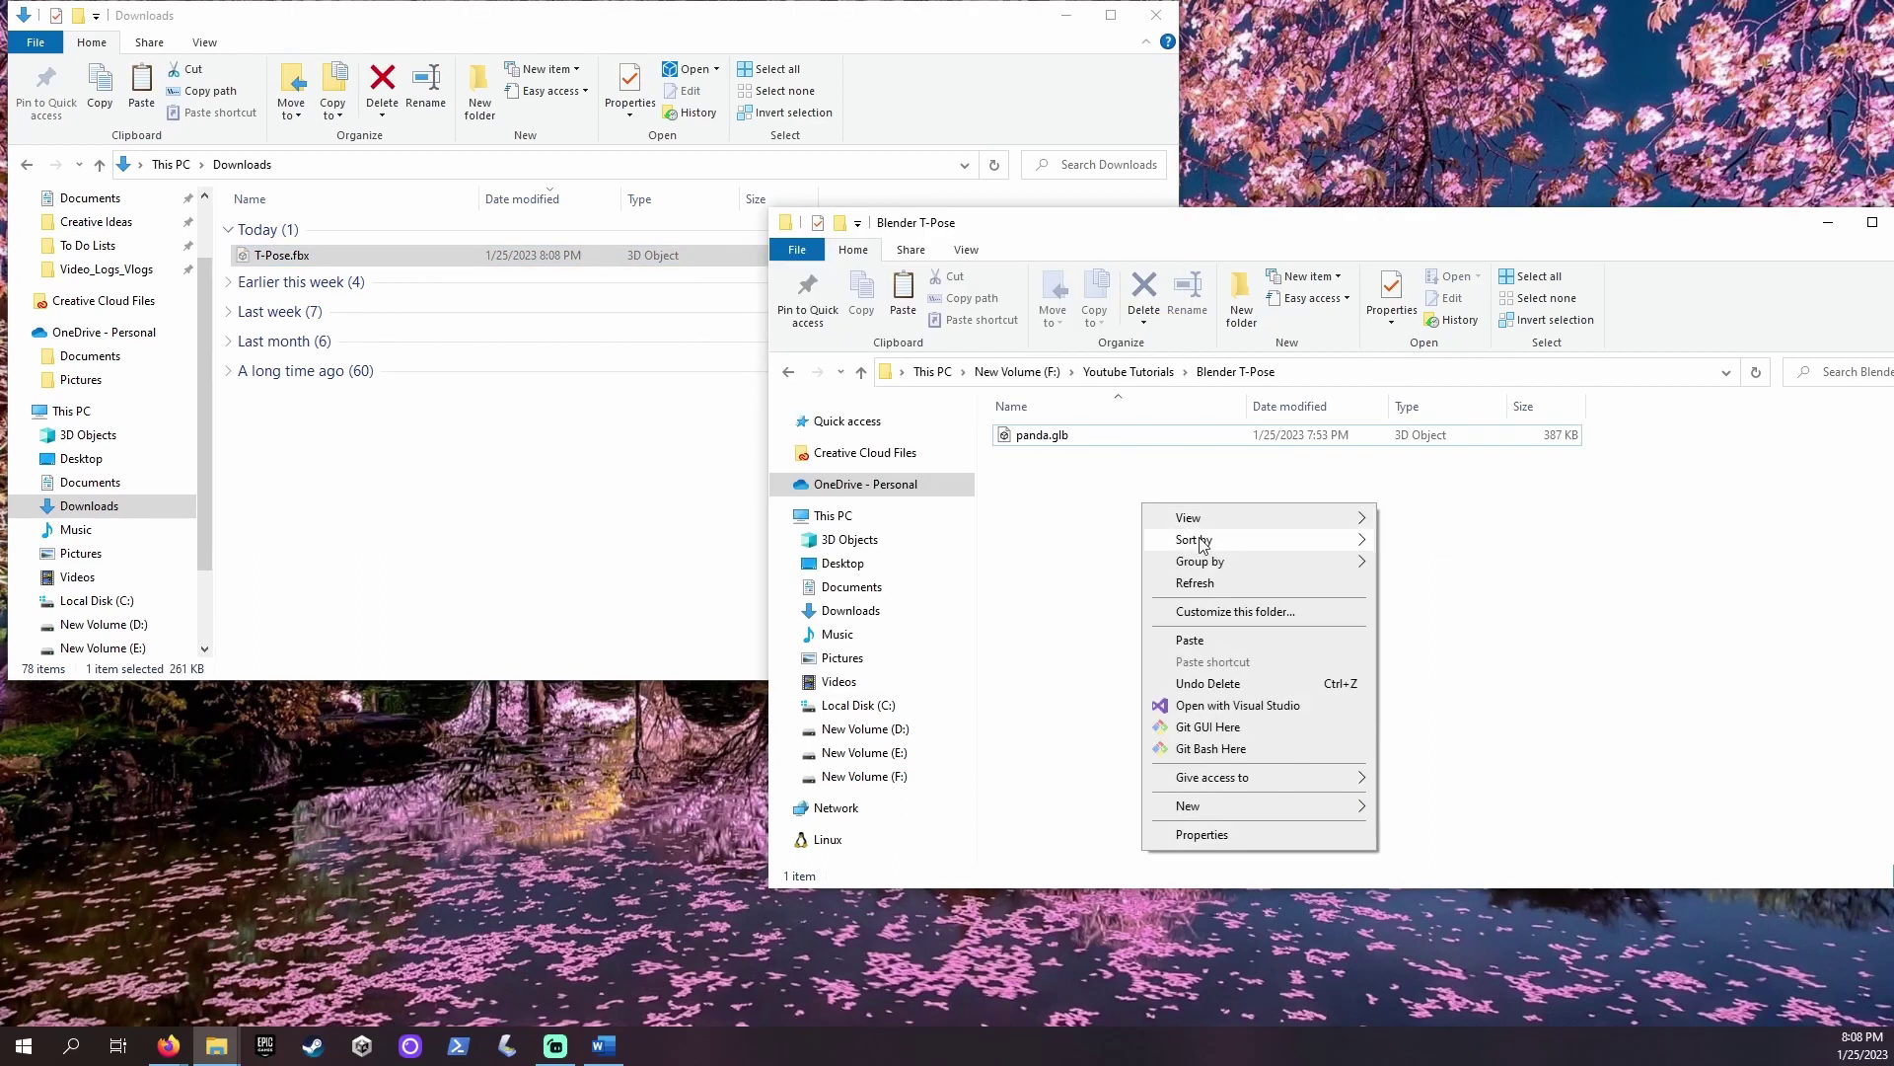
click(1239, 640)
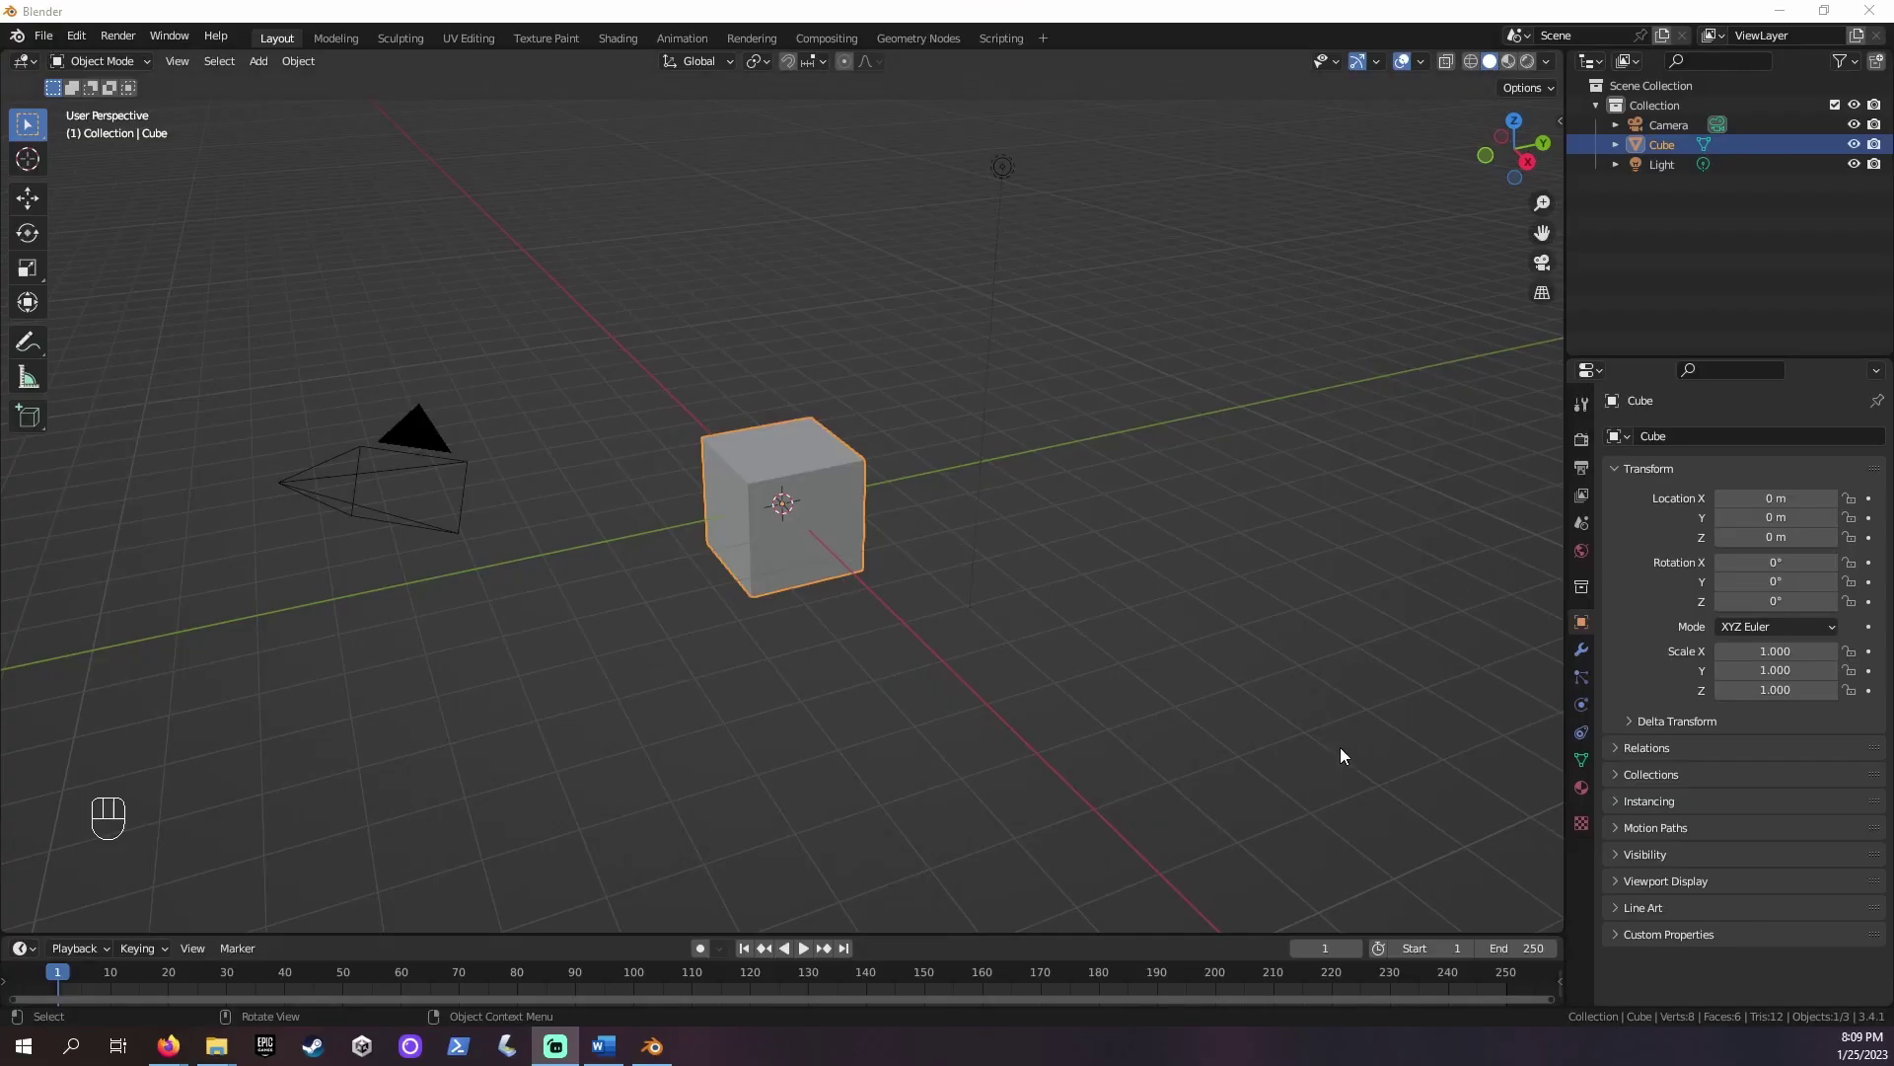
In Blender, delete the default cube, camera and light, and import T-Pose.fbx from the Blender T-Pose folder
drag(1160, 704, 205, 103)
key(Delete)
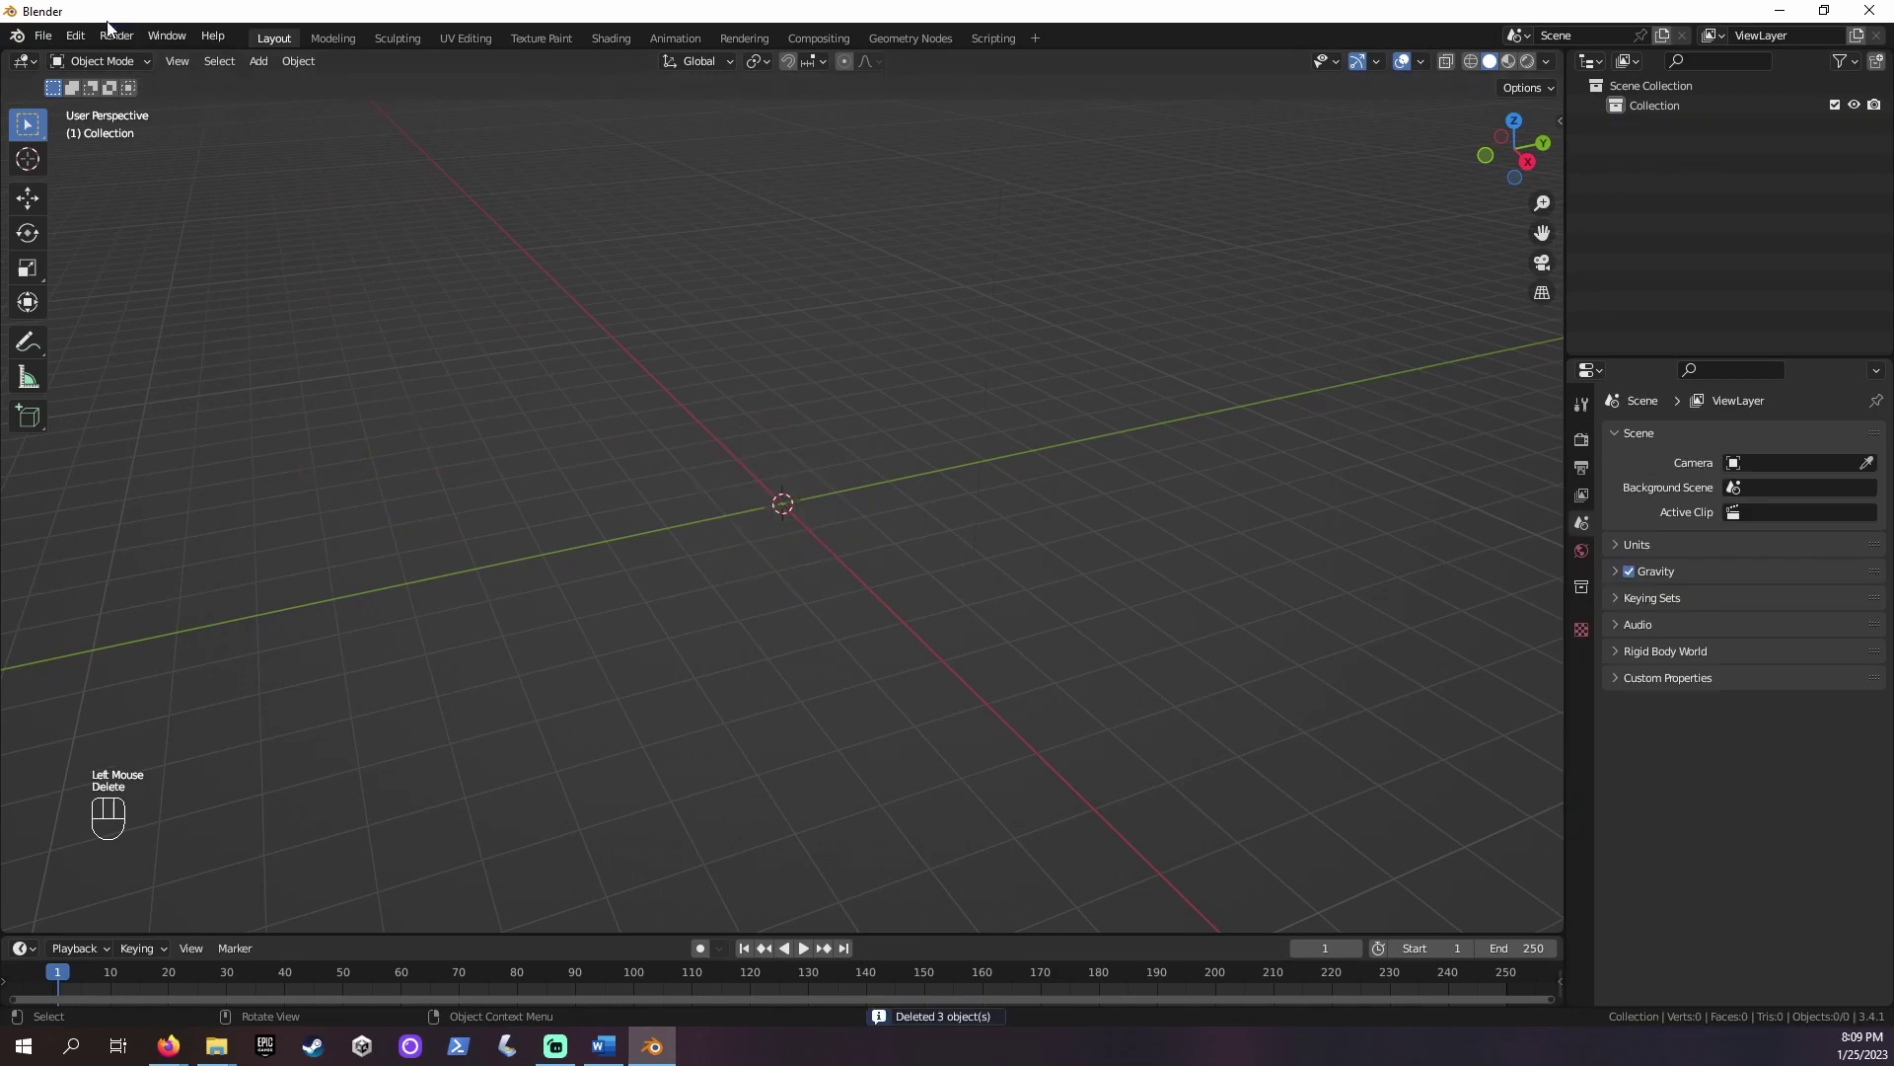
click(43, 35)
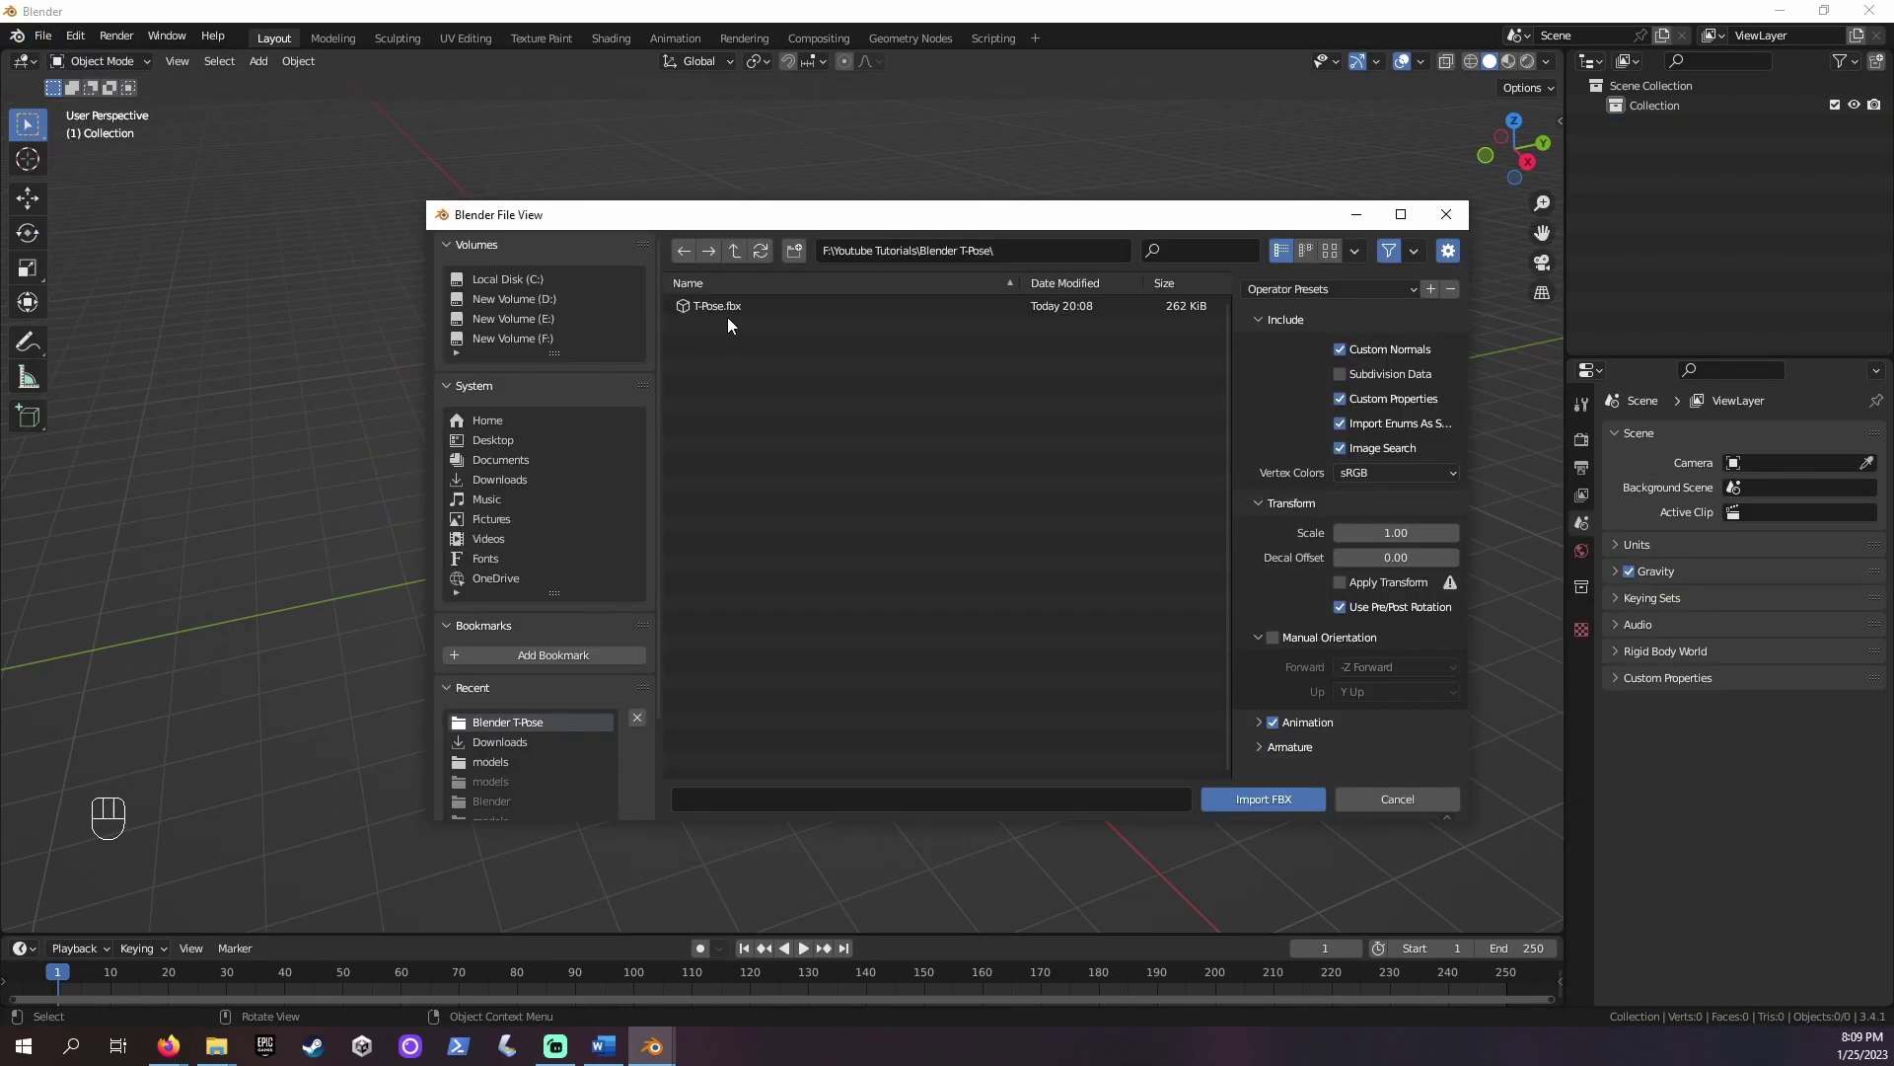
click(713, 306)
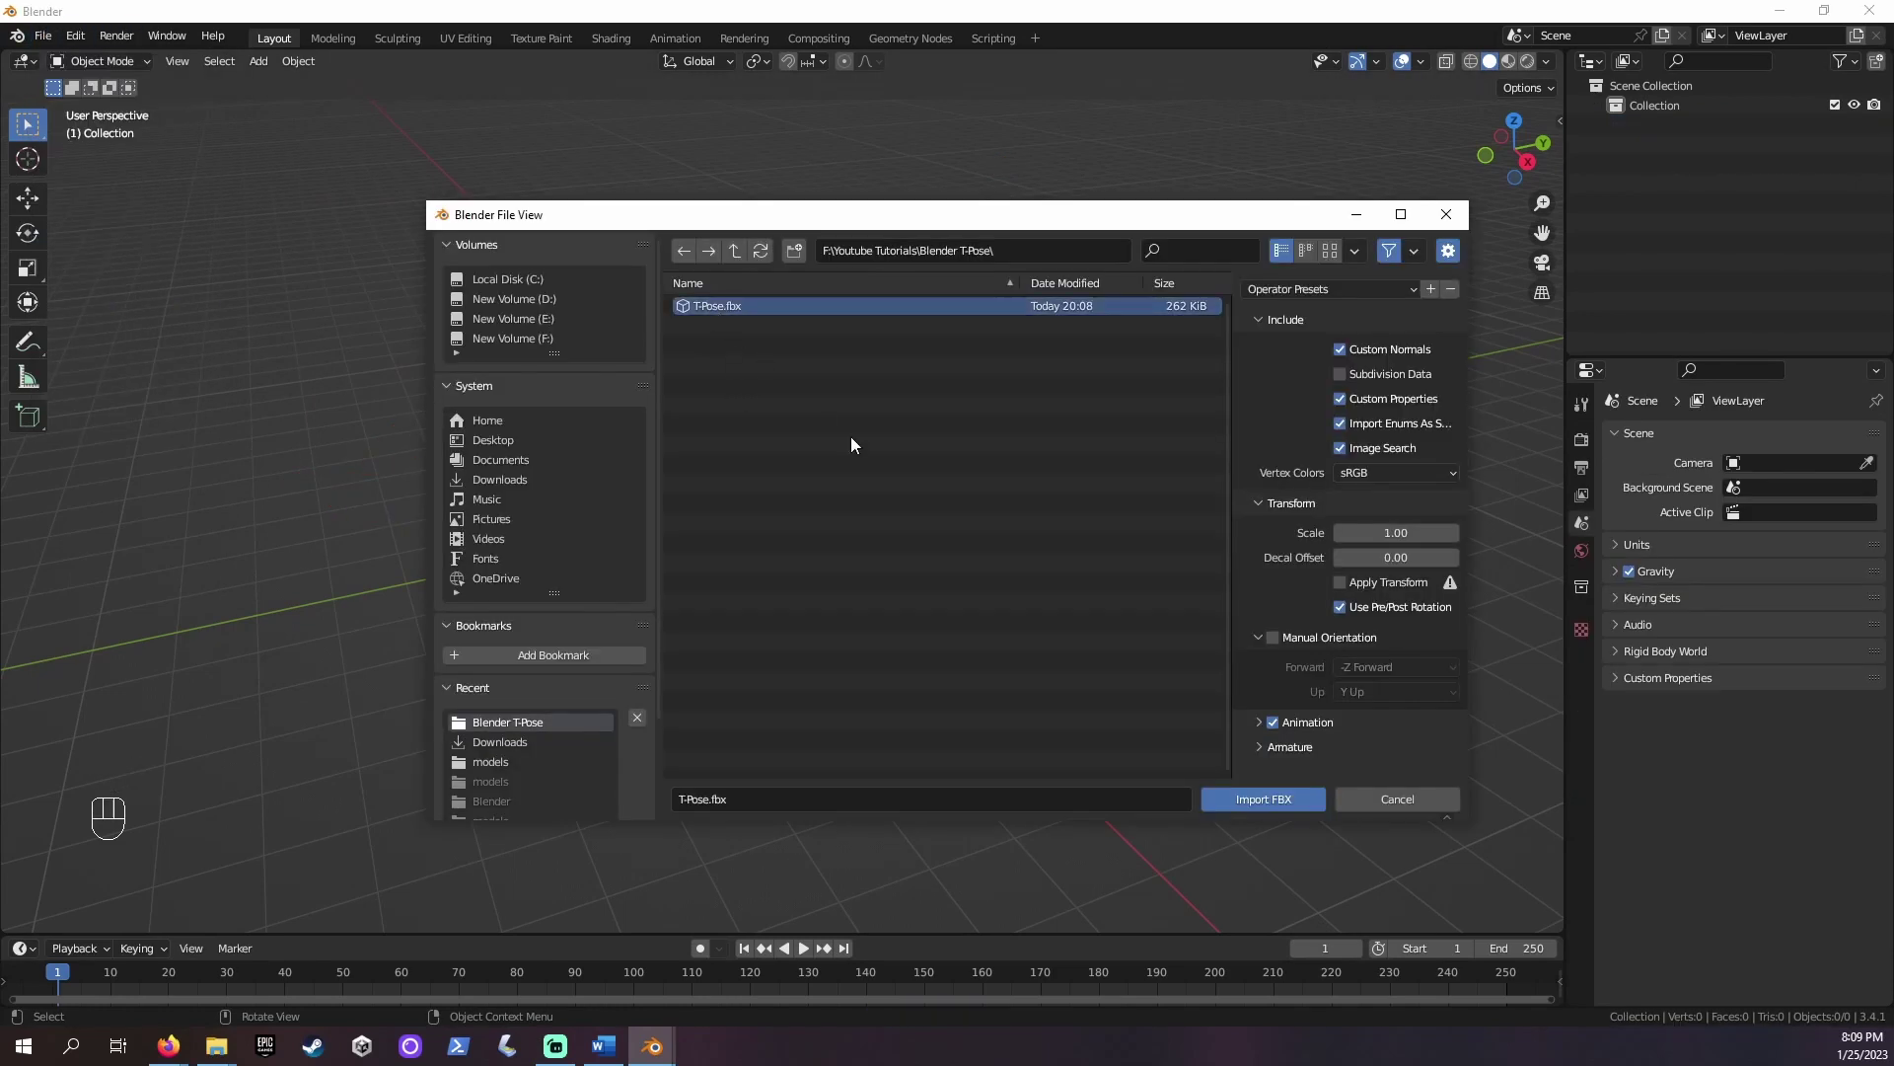
click(1247, 790)
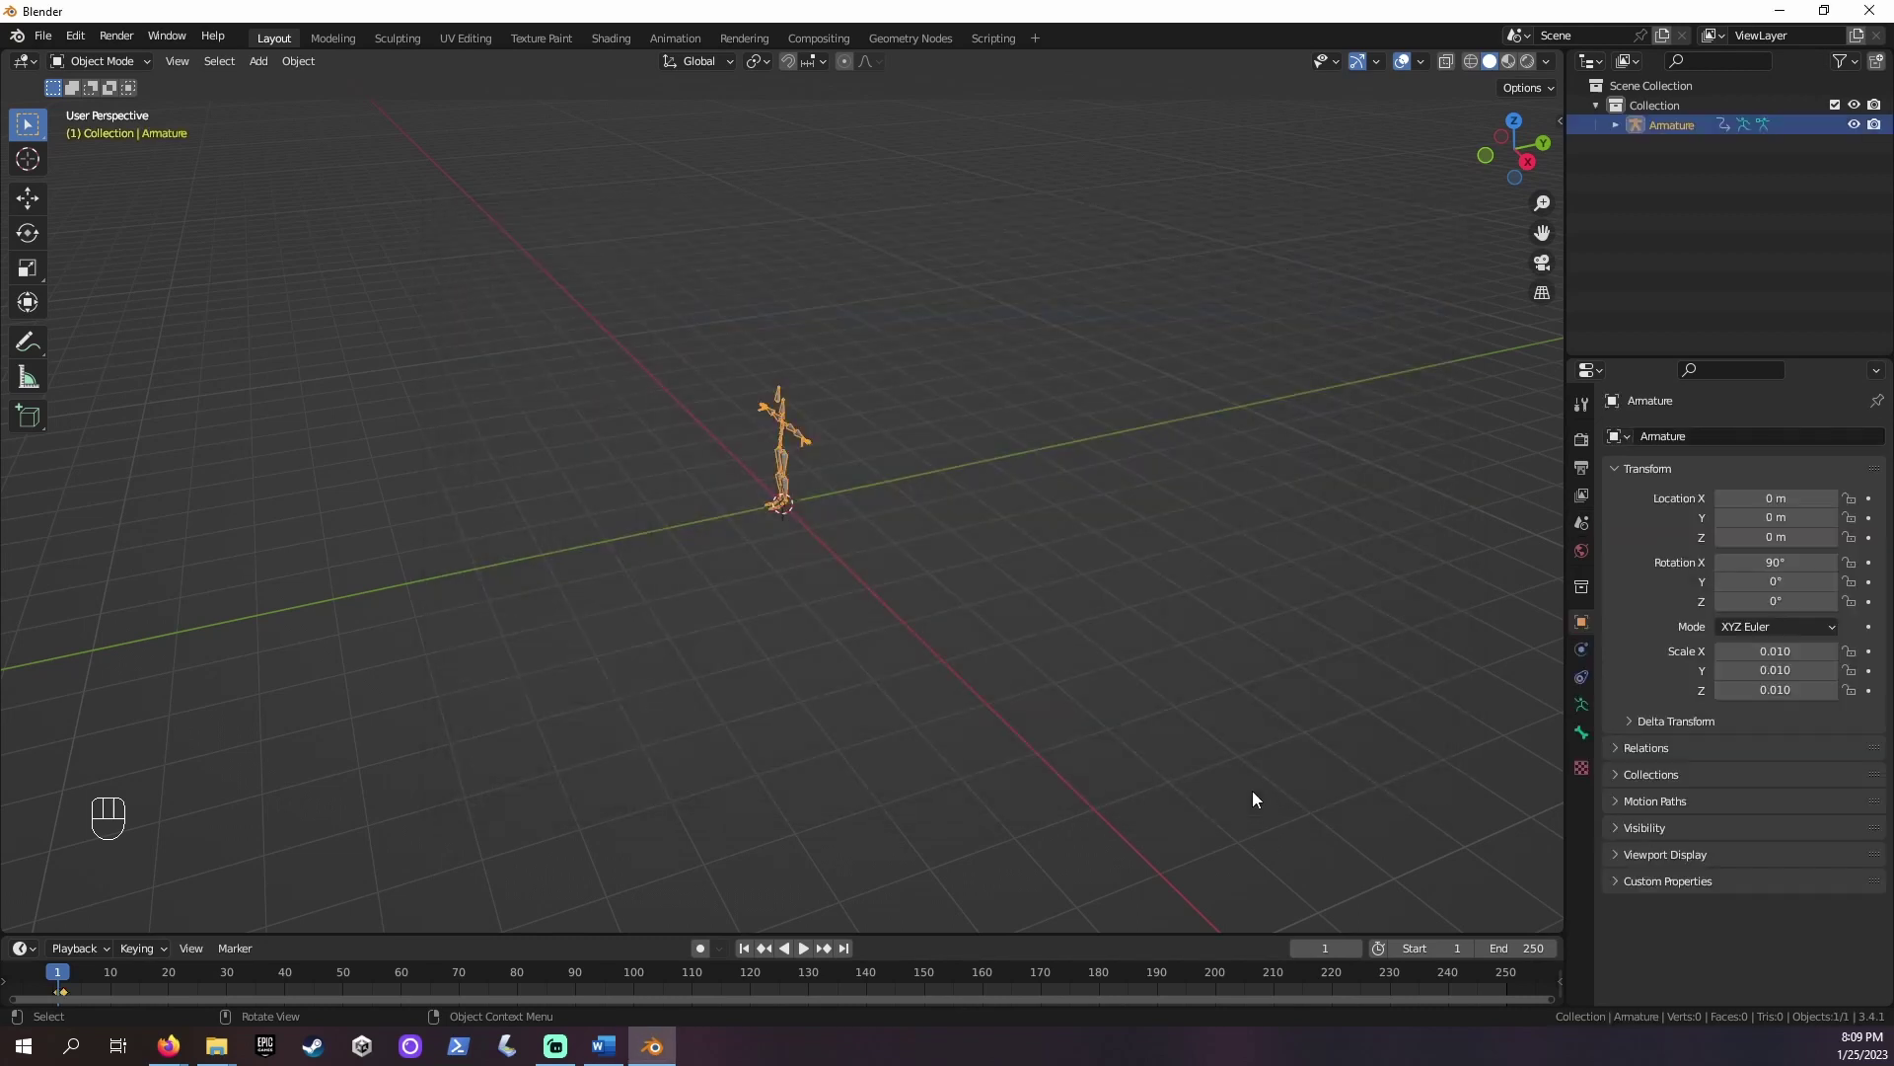
Import the panda.glb model through the glTF 2.0 importer
click(44, 36)
mouse_move(146, 302)
click(282, 519)
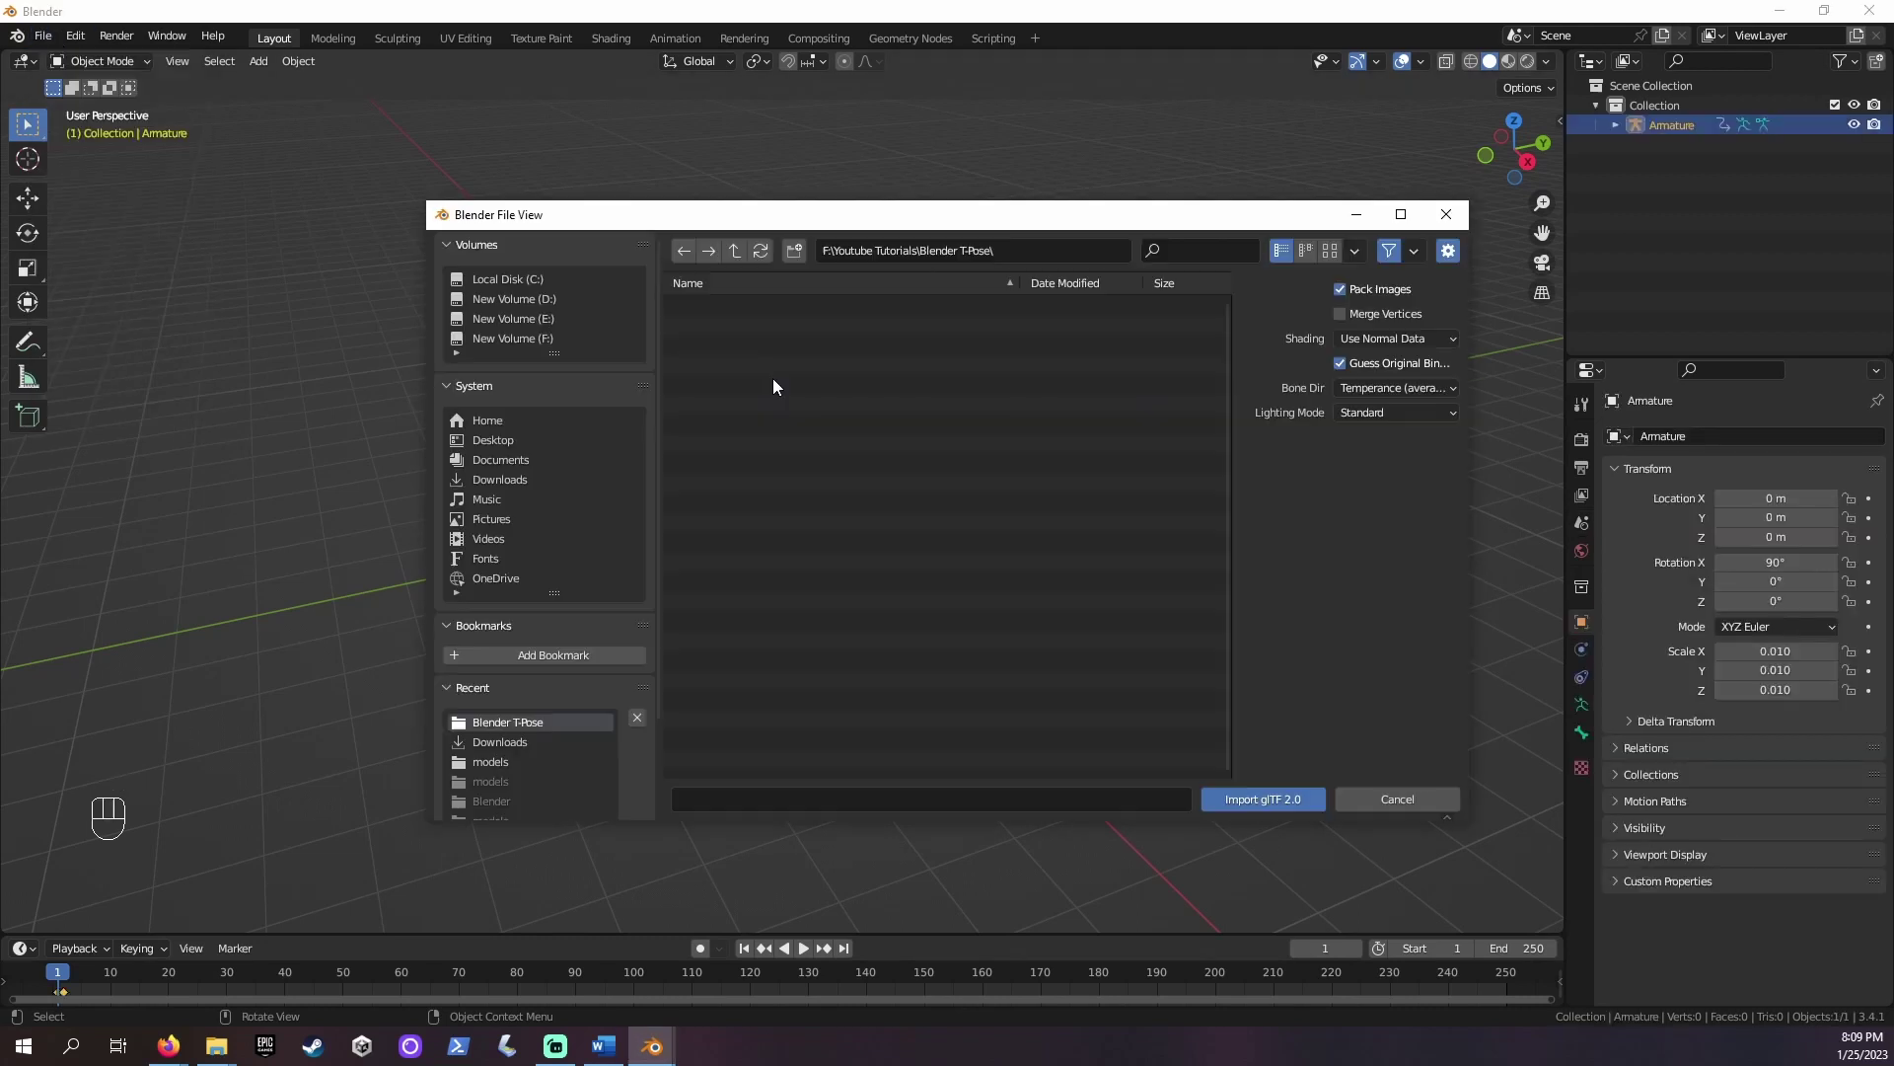
click(764, 306)
click(1261, 799)
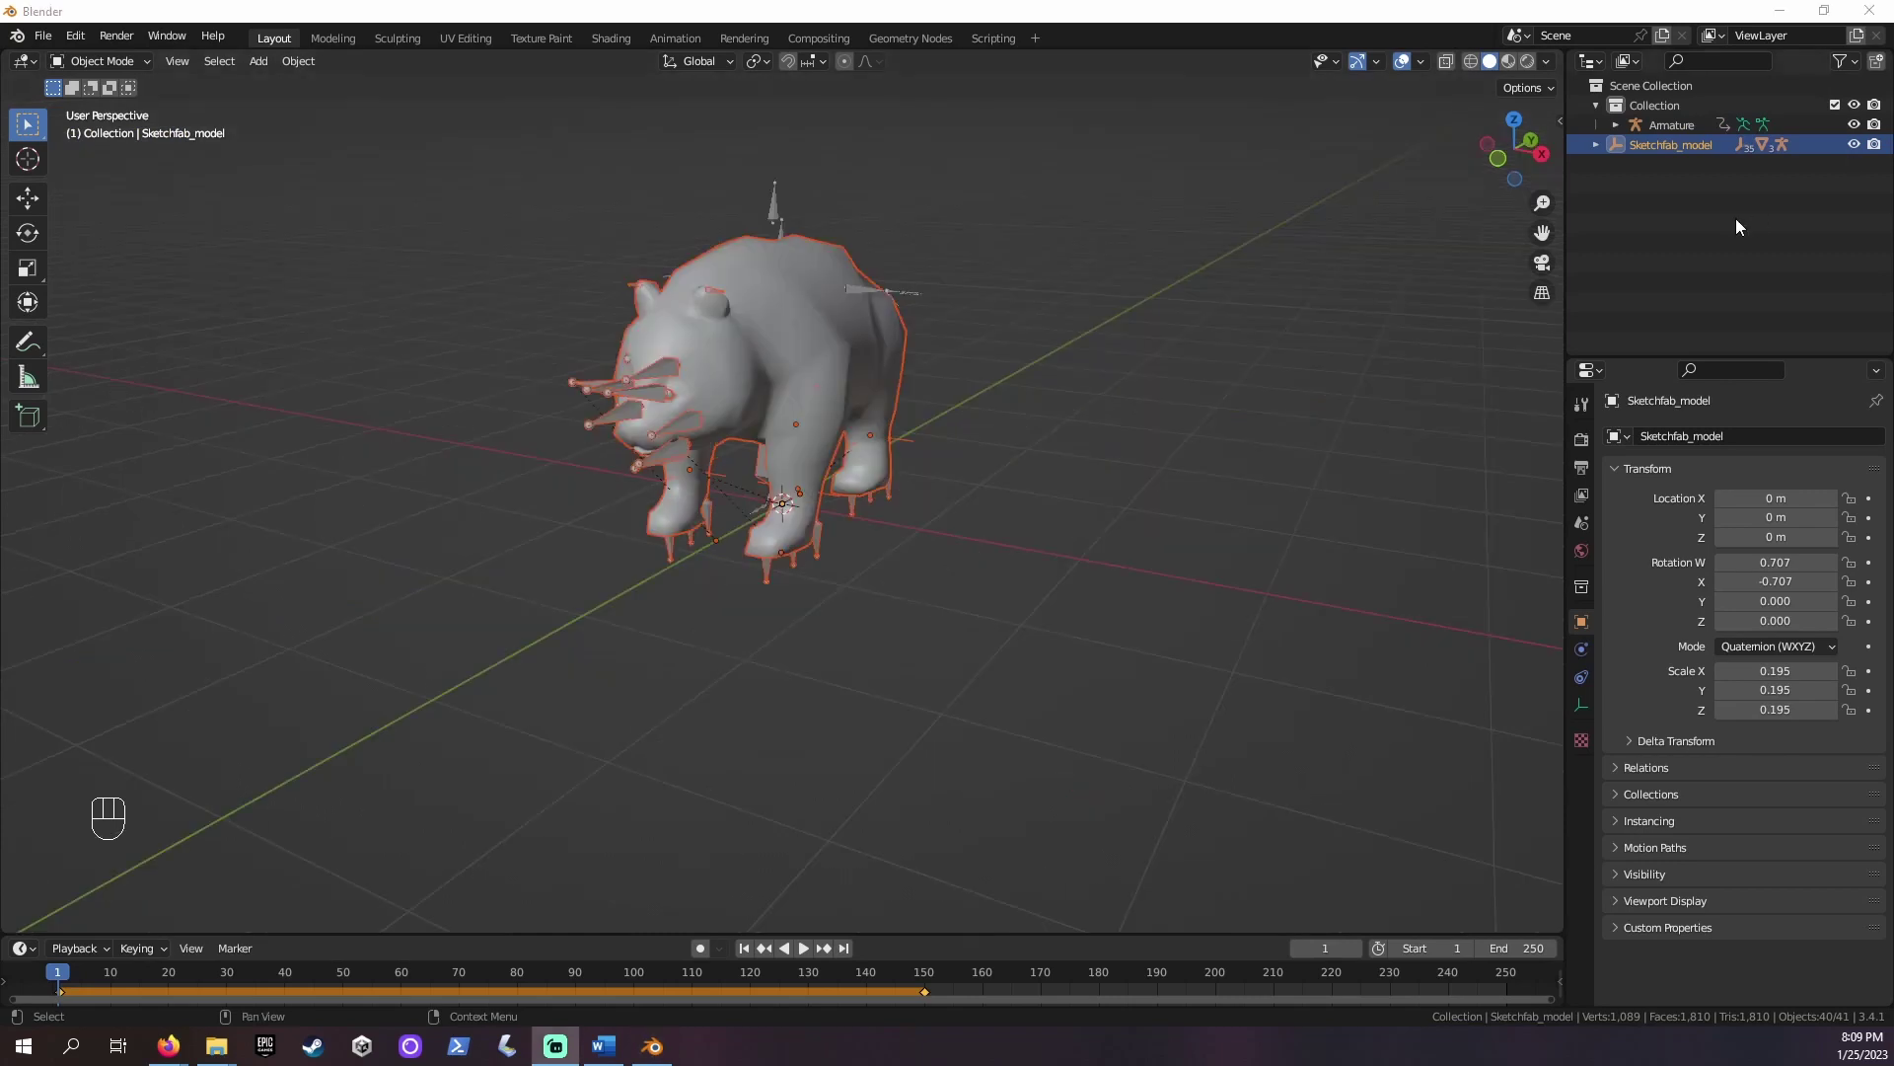
Move the Sketchfab_model hierarchy into a new collection and clear the parents of its objects while keeping their transformations
right_drag(1736, 217, 1715, 223)
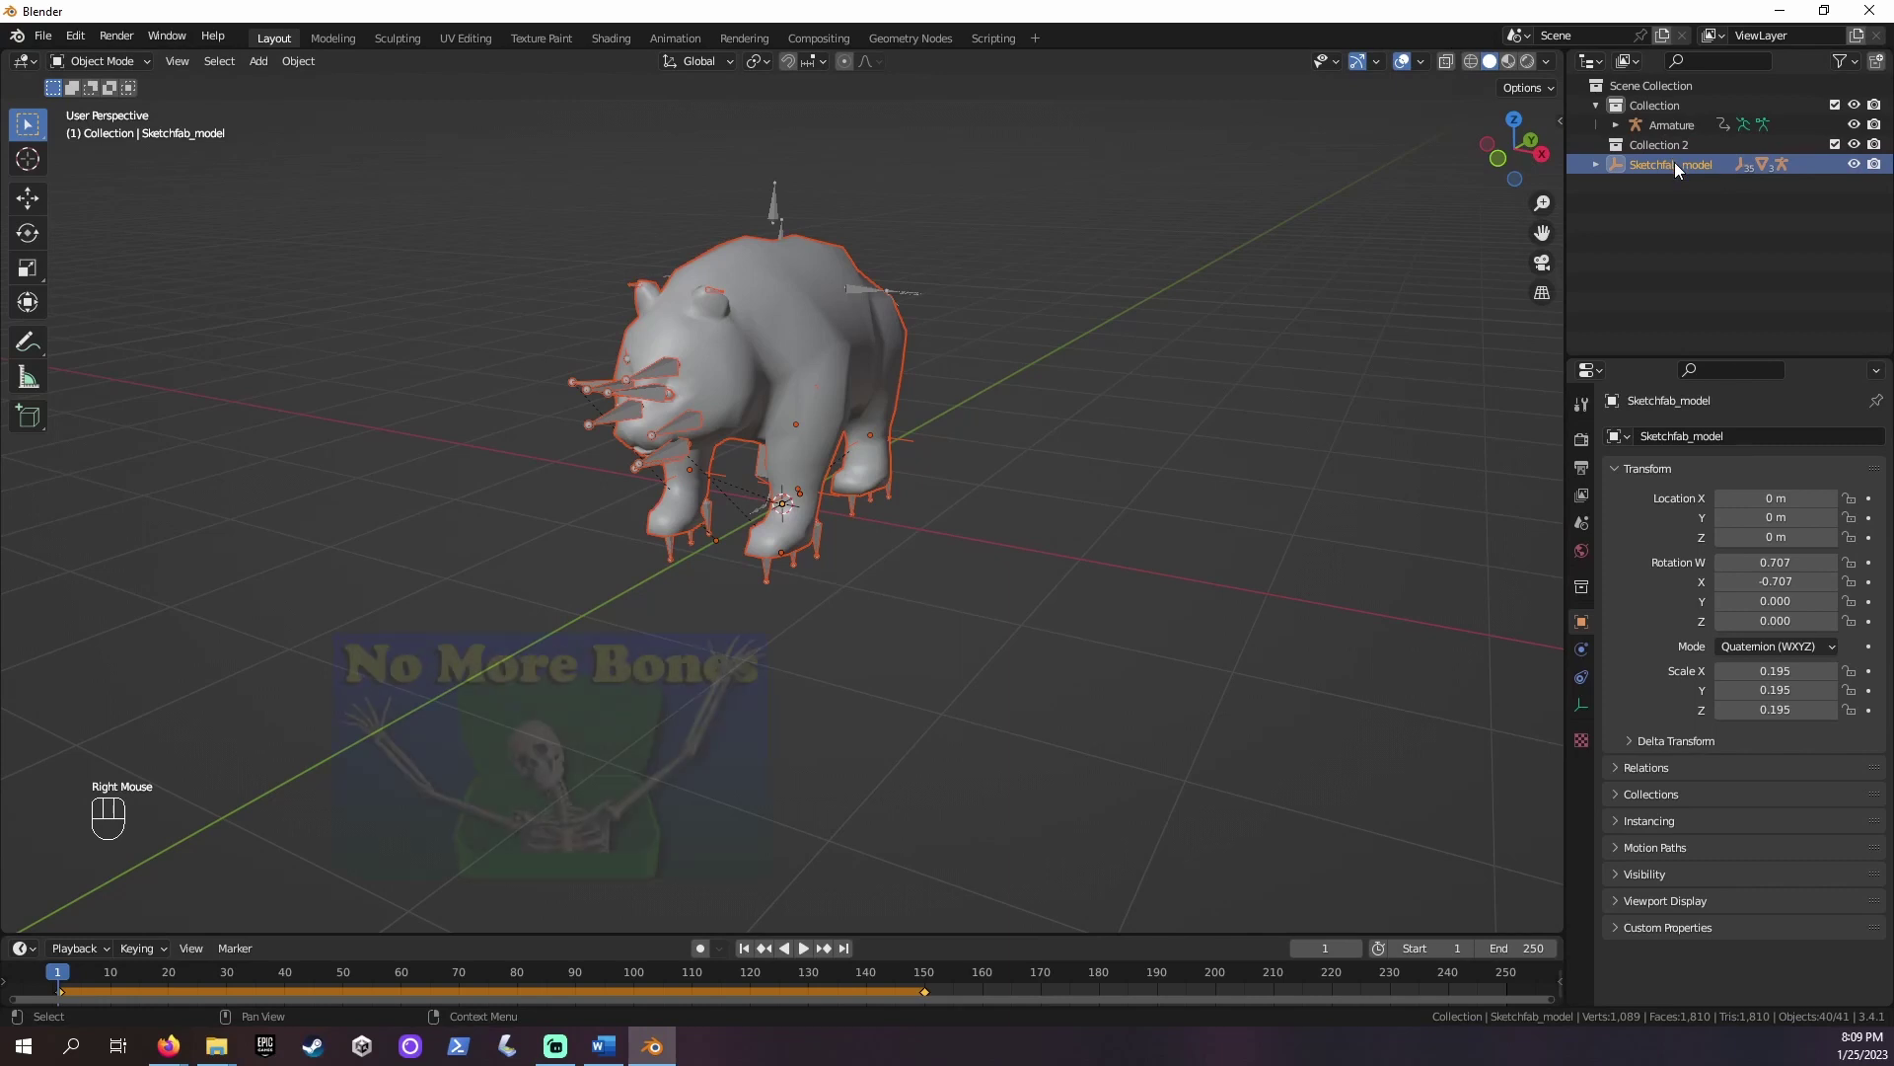
mouse_move(1673, 162)
mouse_down()
mouse_move(1713, 140)
mouse_move(1645, 138)
mouse_up()
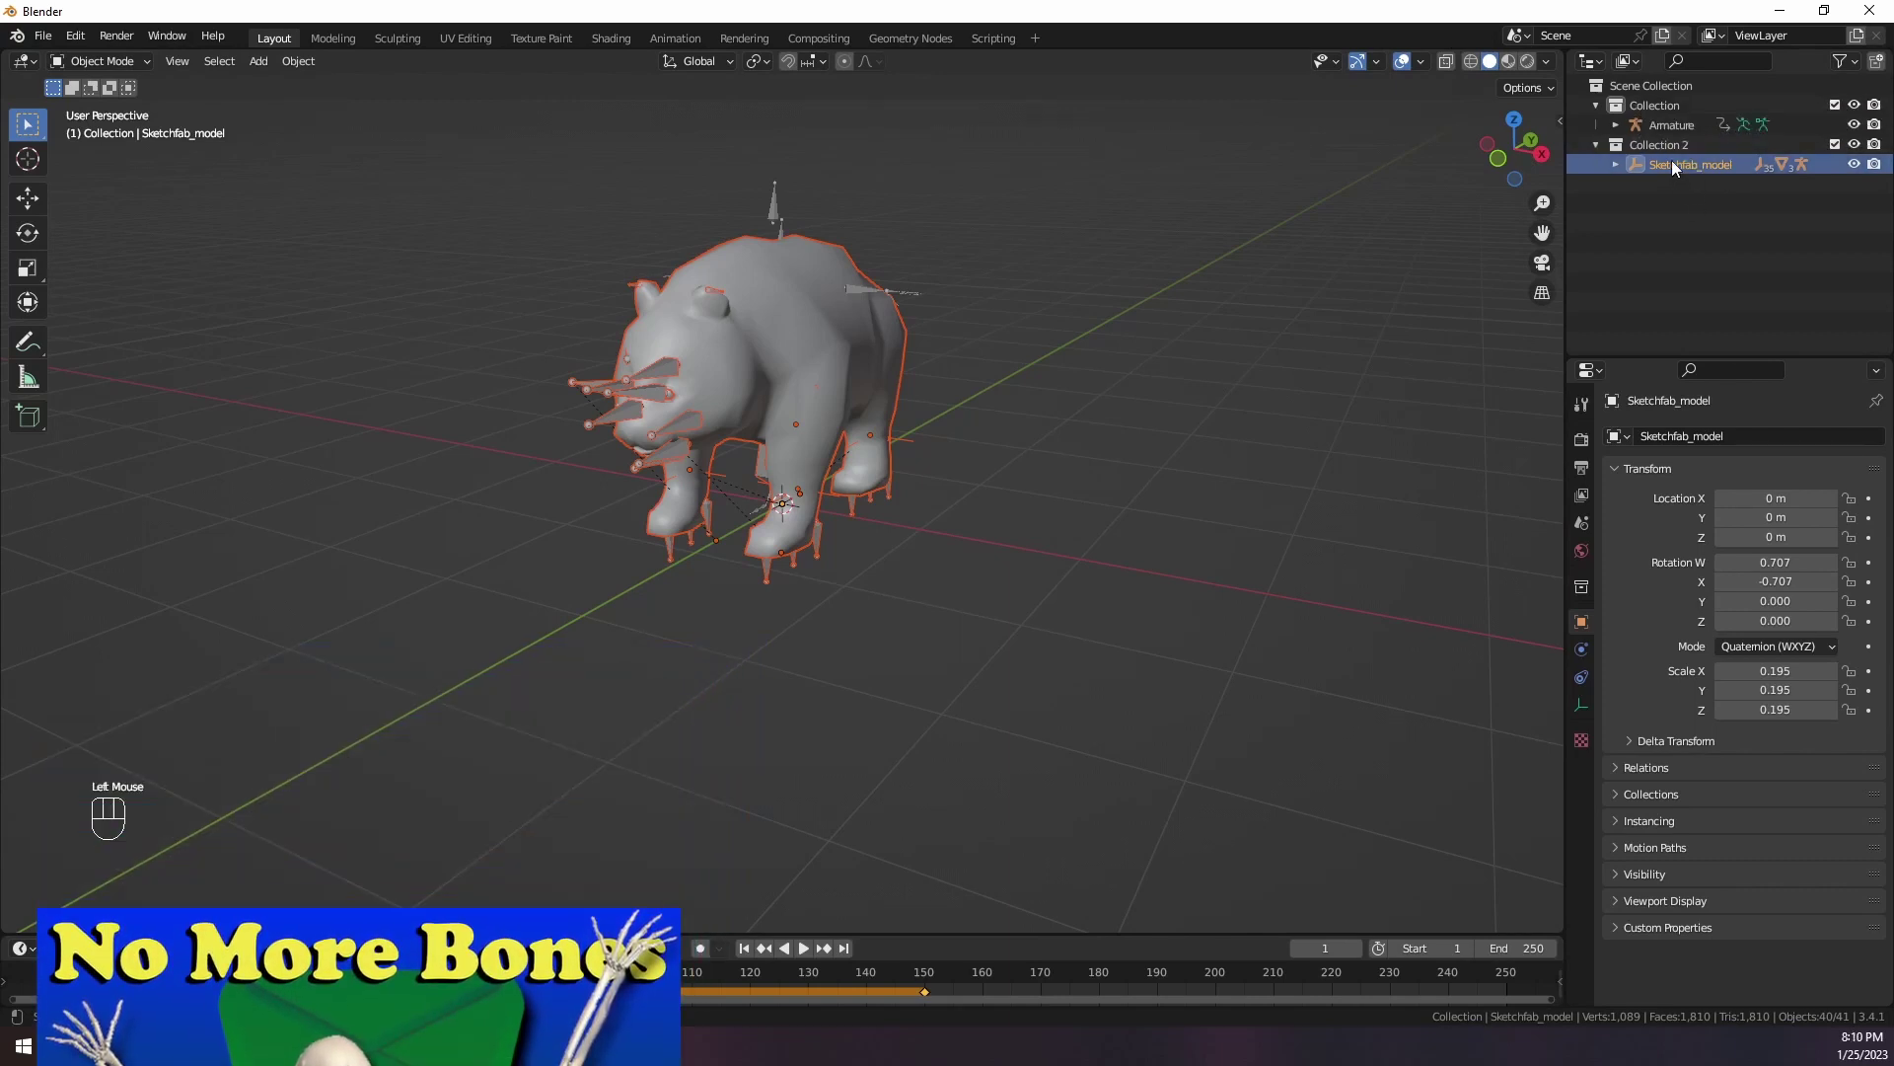
right_click(1671, 162)
right_click(823, 435)
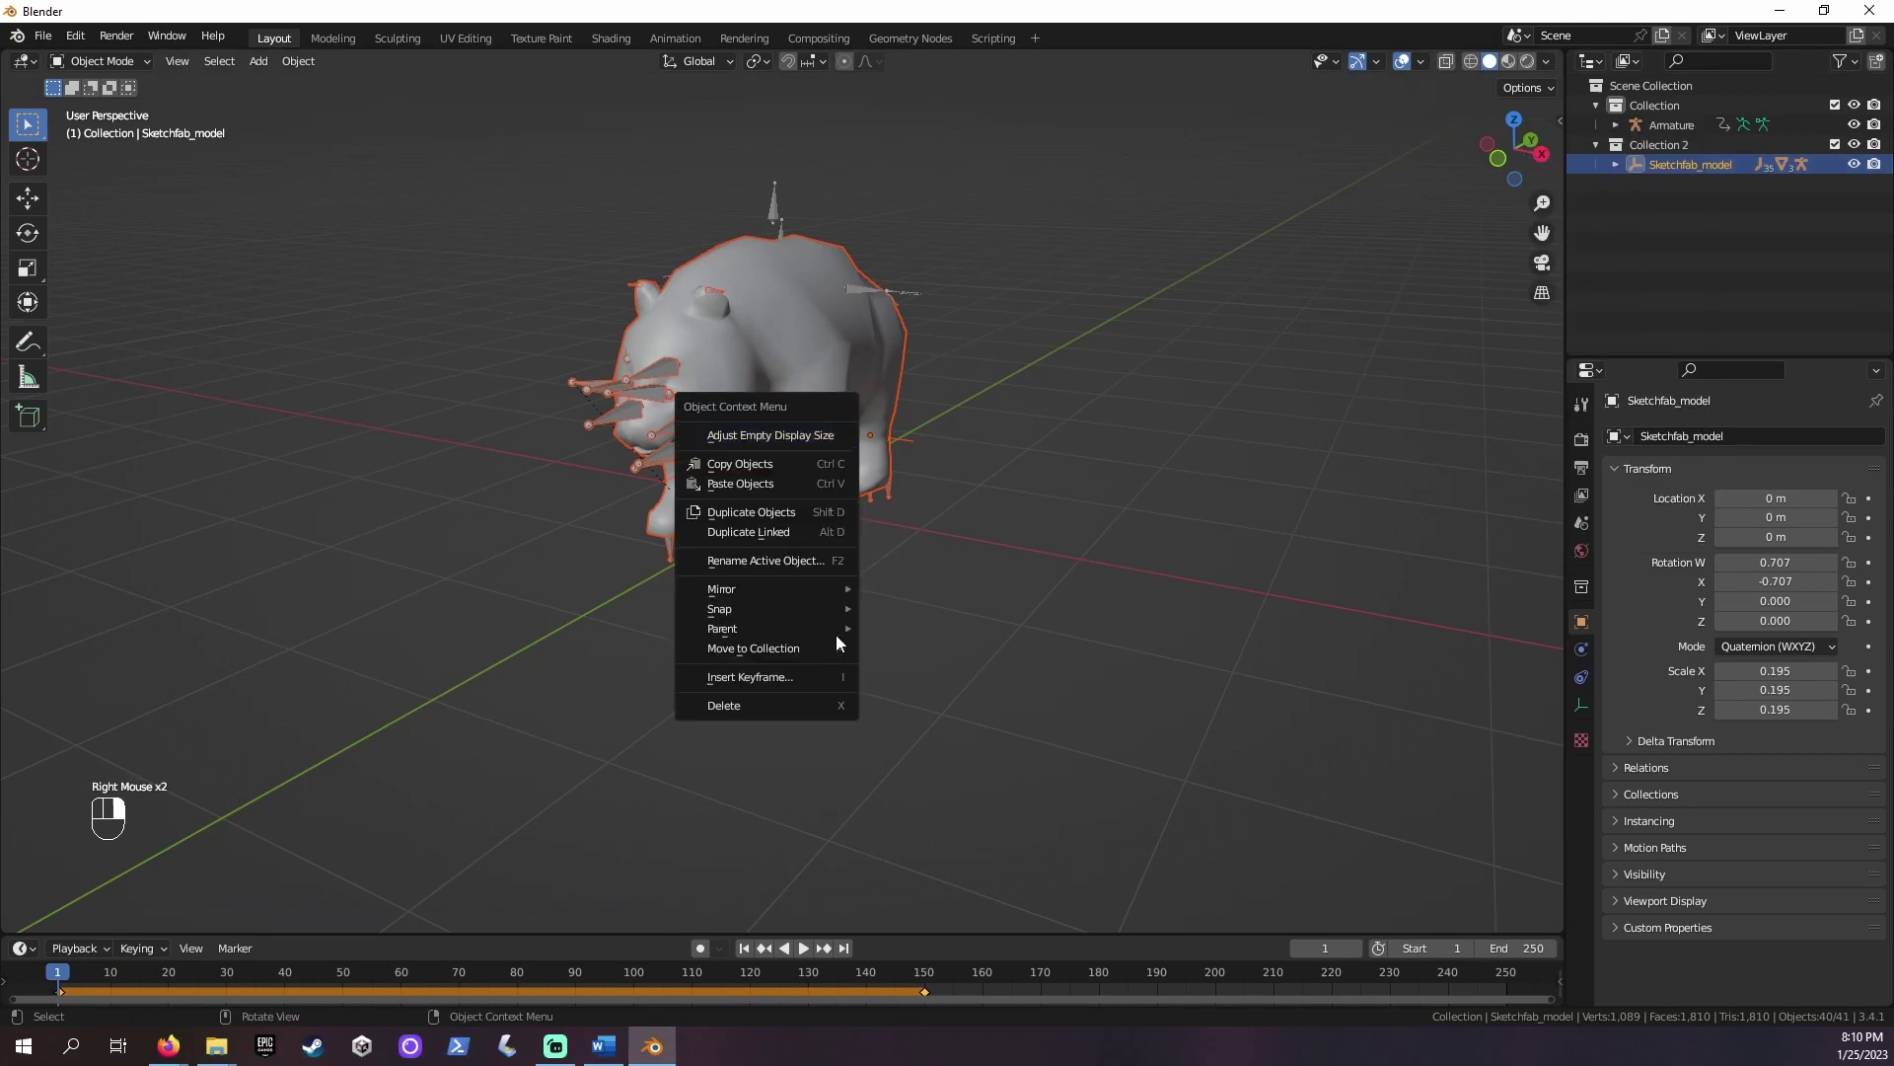
mouse_move(791, 625)
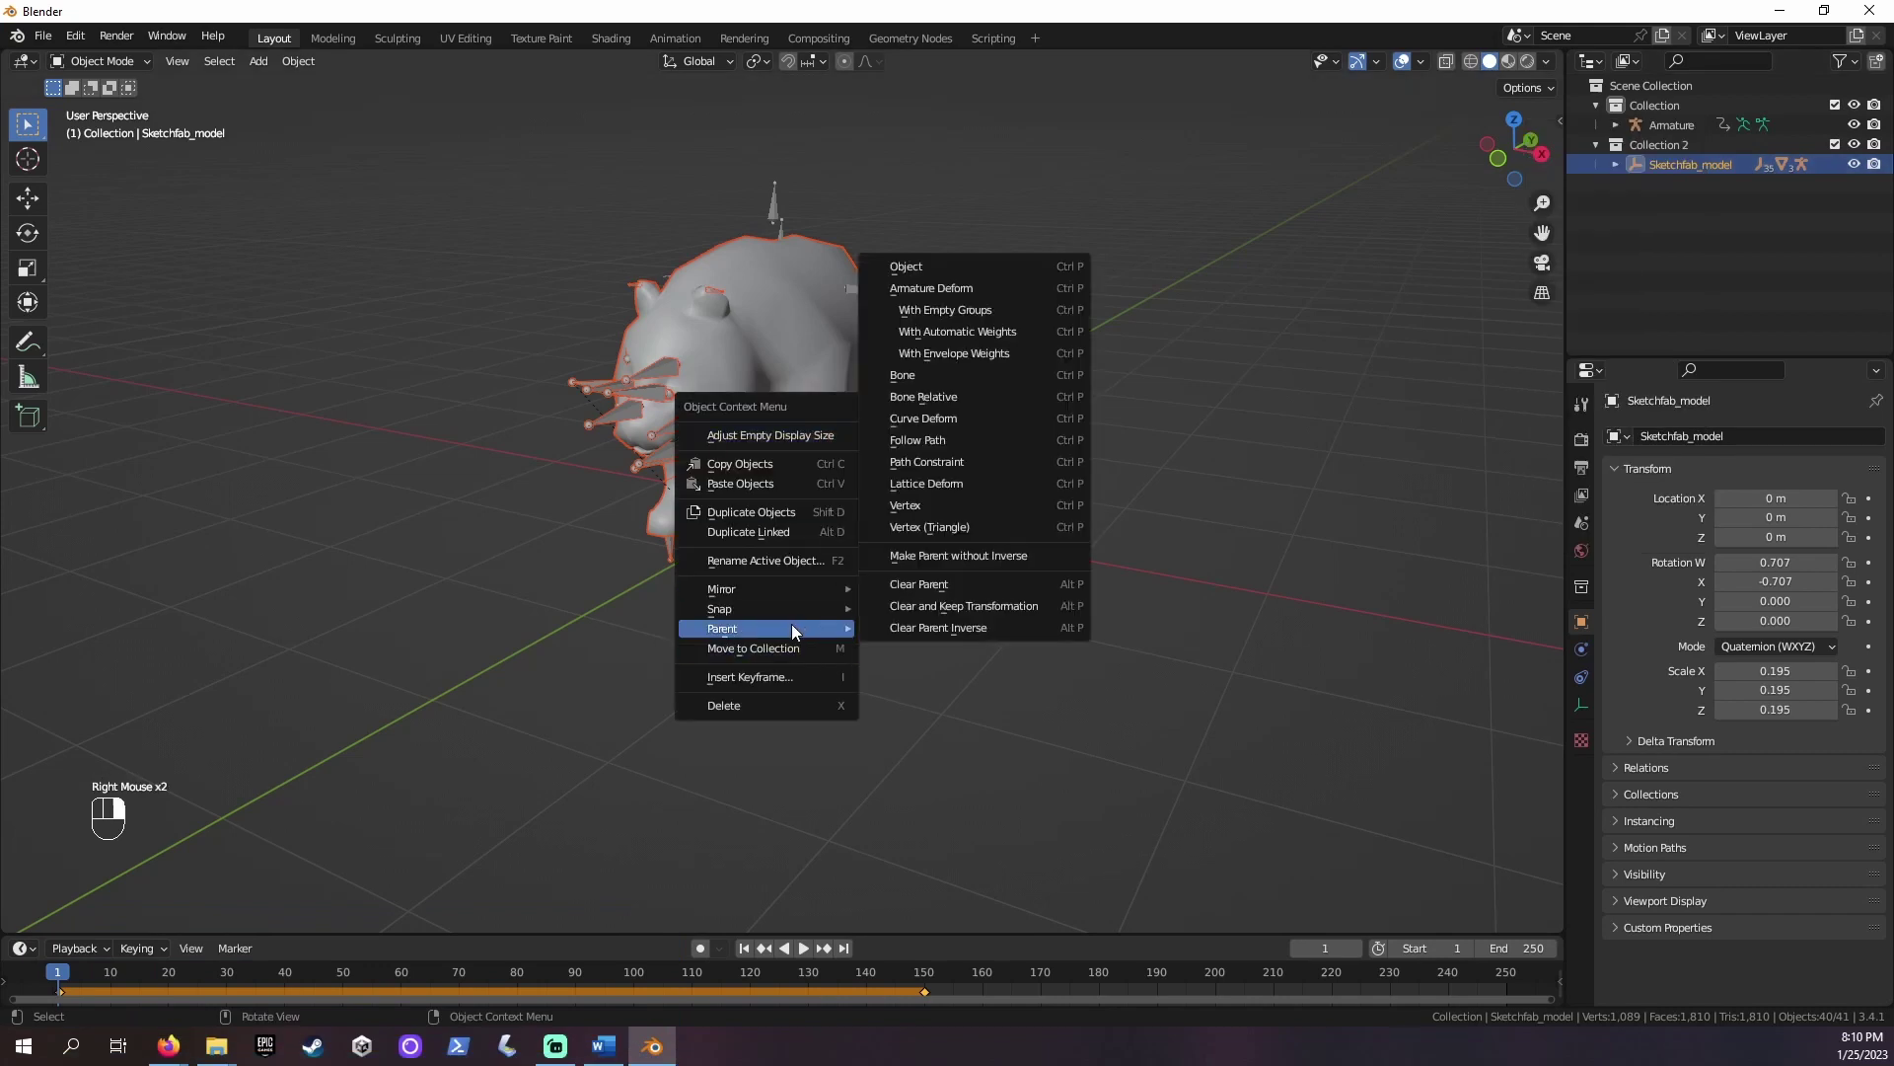
click(963, 606)
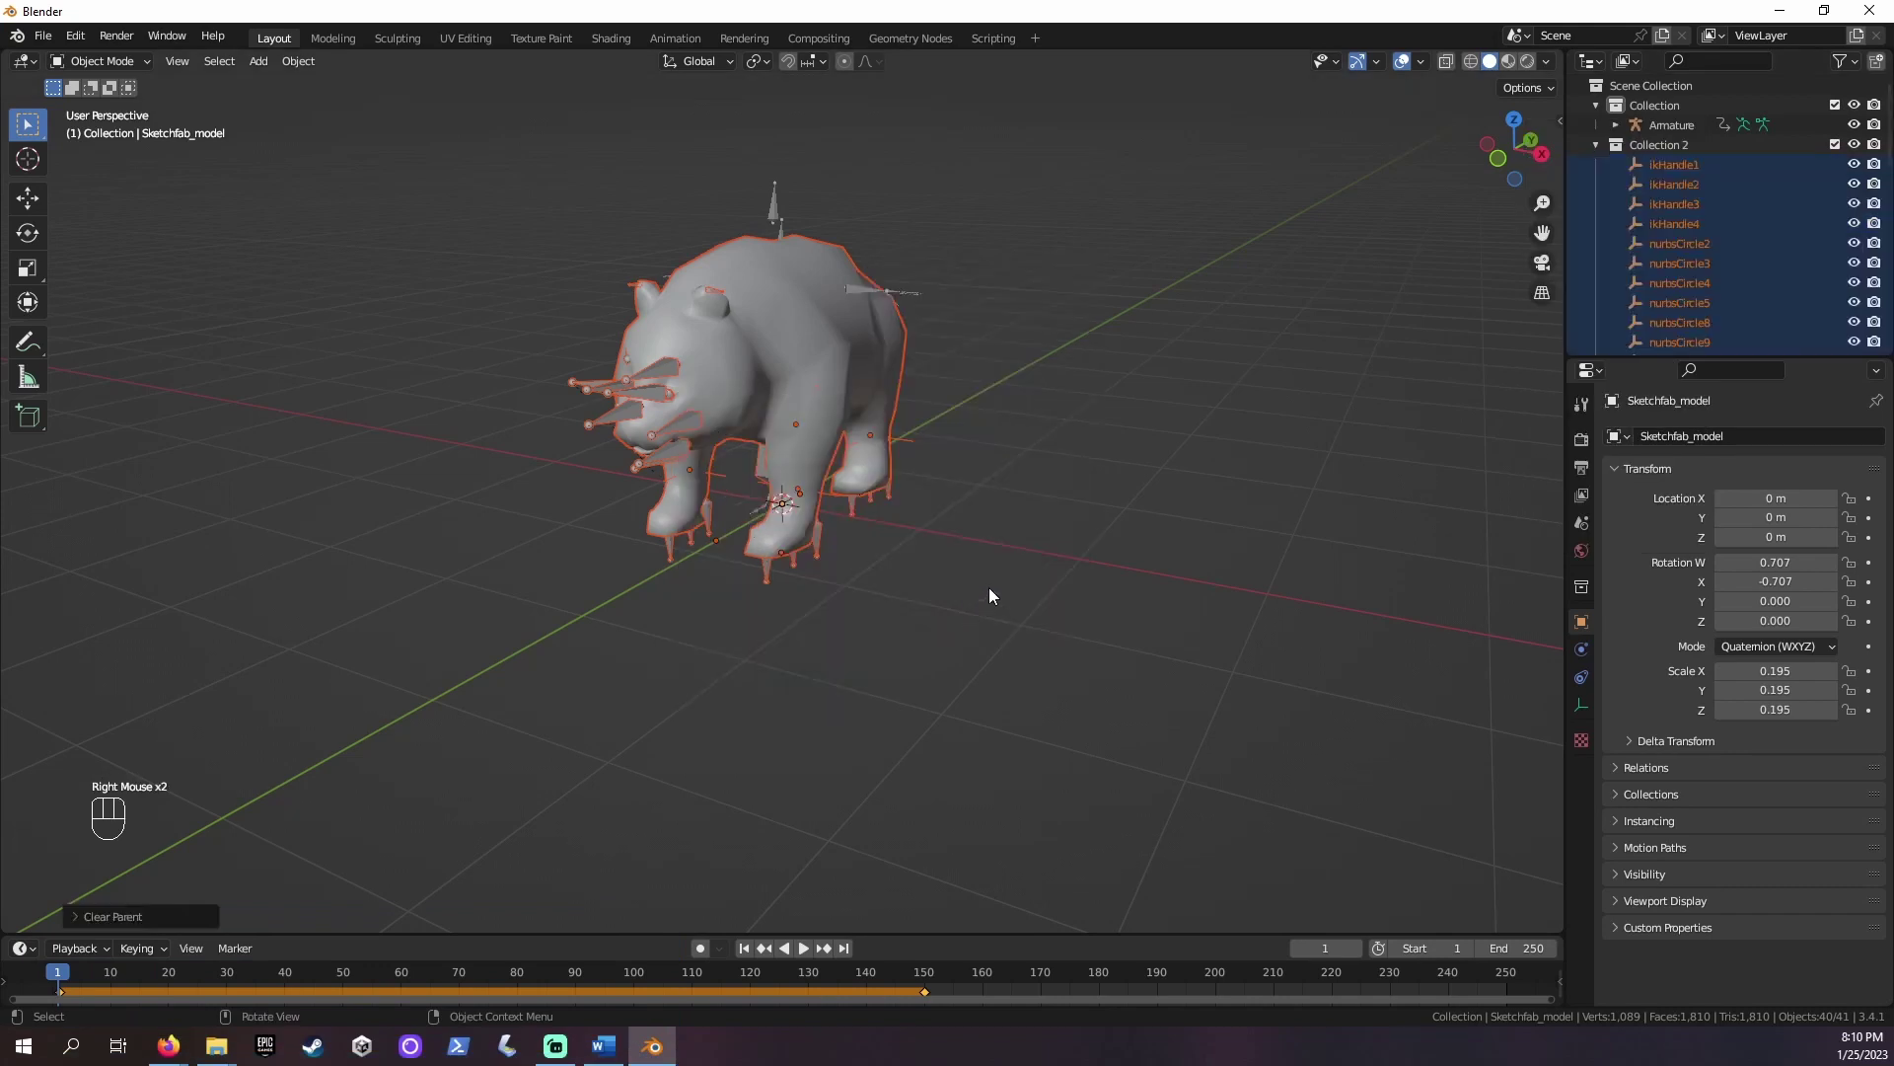
Filter meshes out of the Outliner, delete the panda's selected empties and armature, and show meshes in the Outliner again
click(1840, 63)
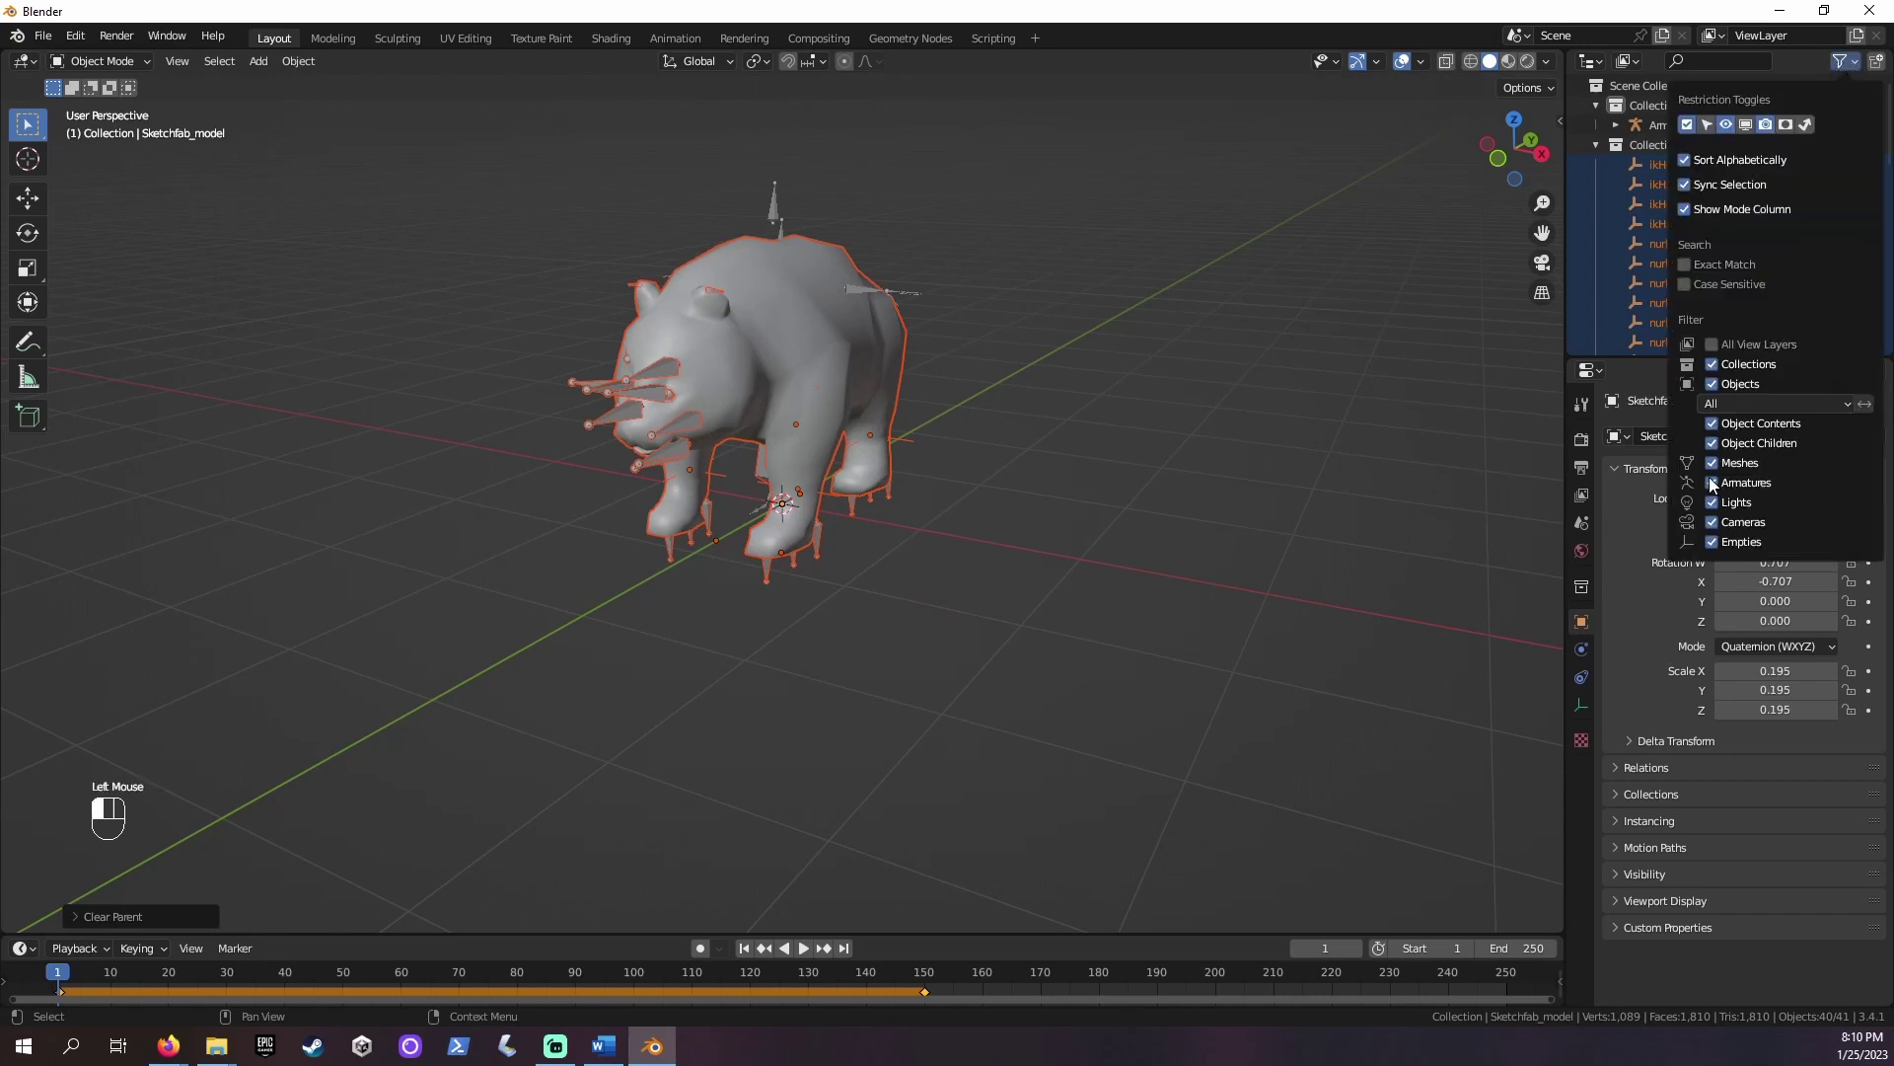
right_click(1638, 244)
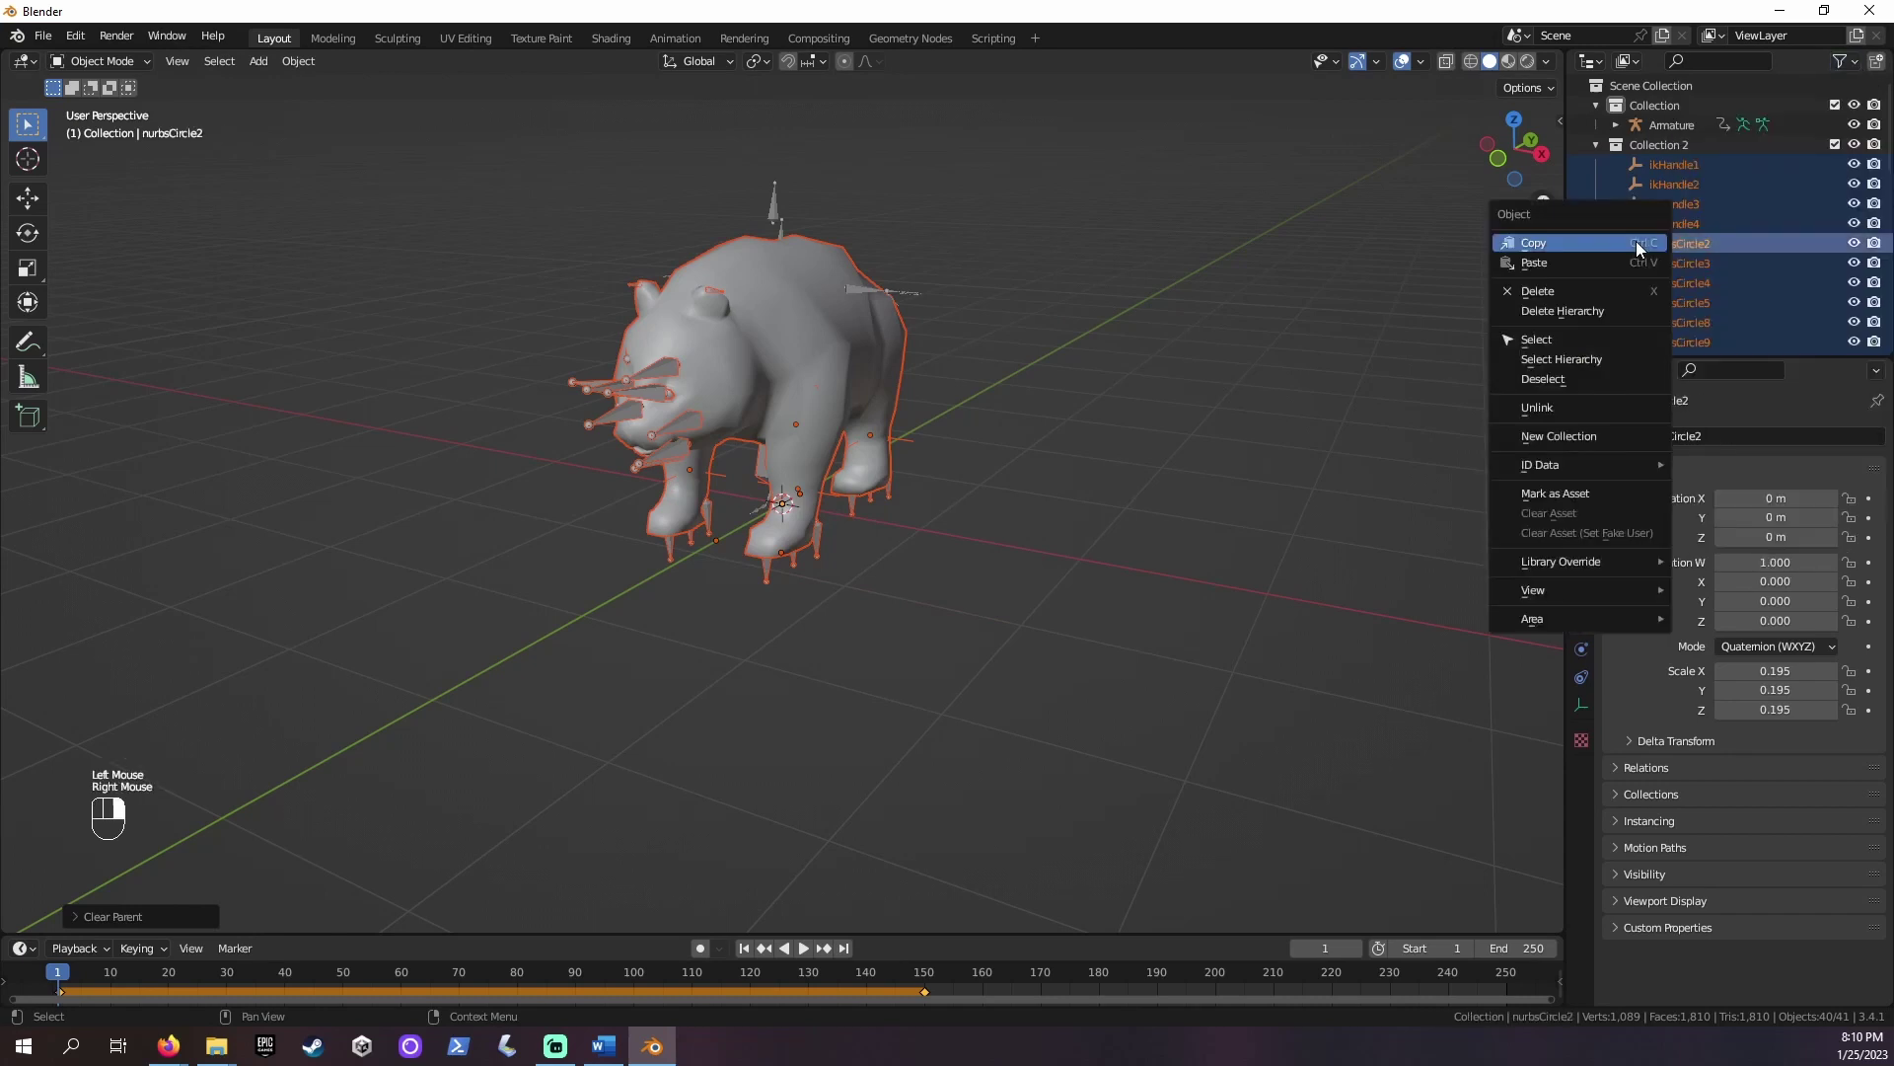
click(1620, 293)
click(1840, 63)
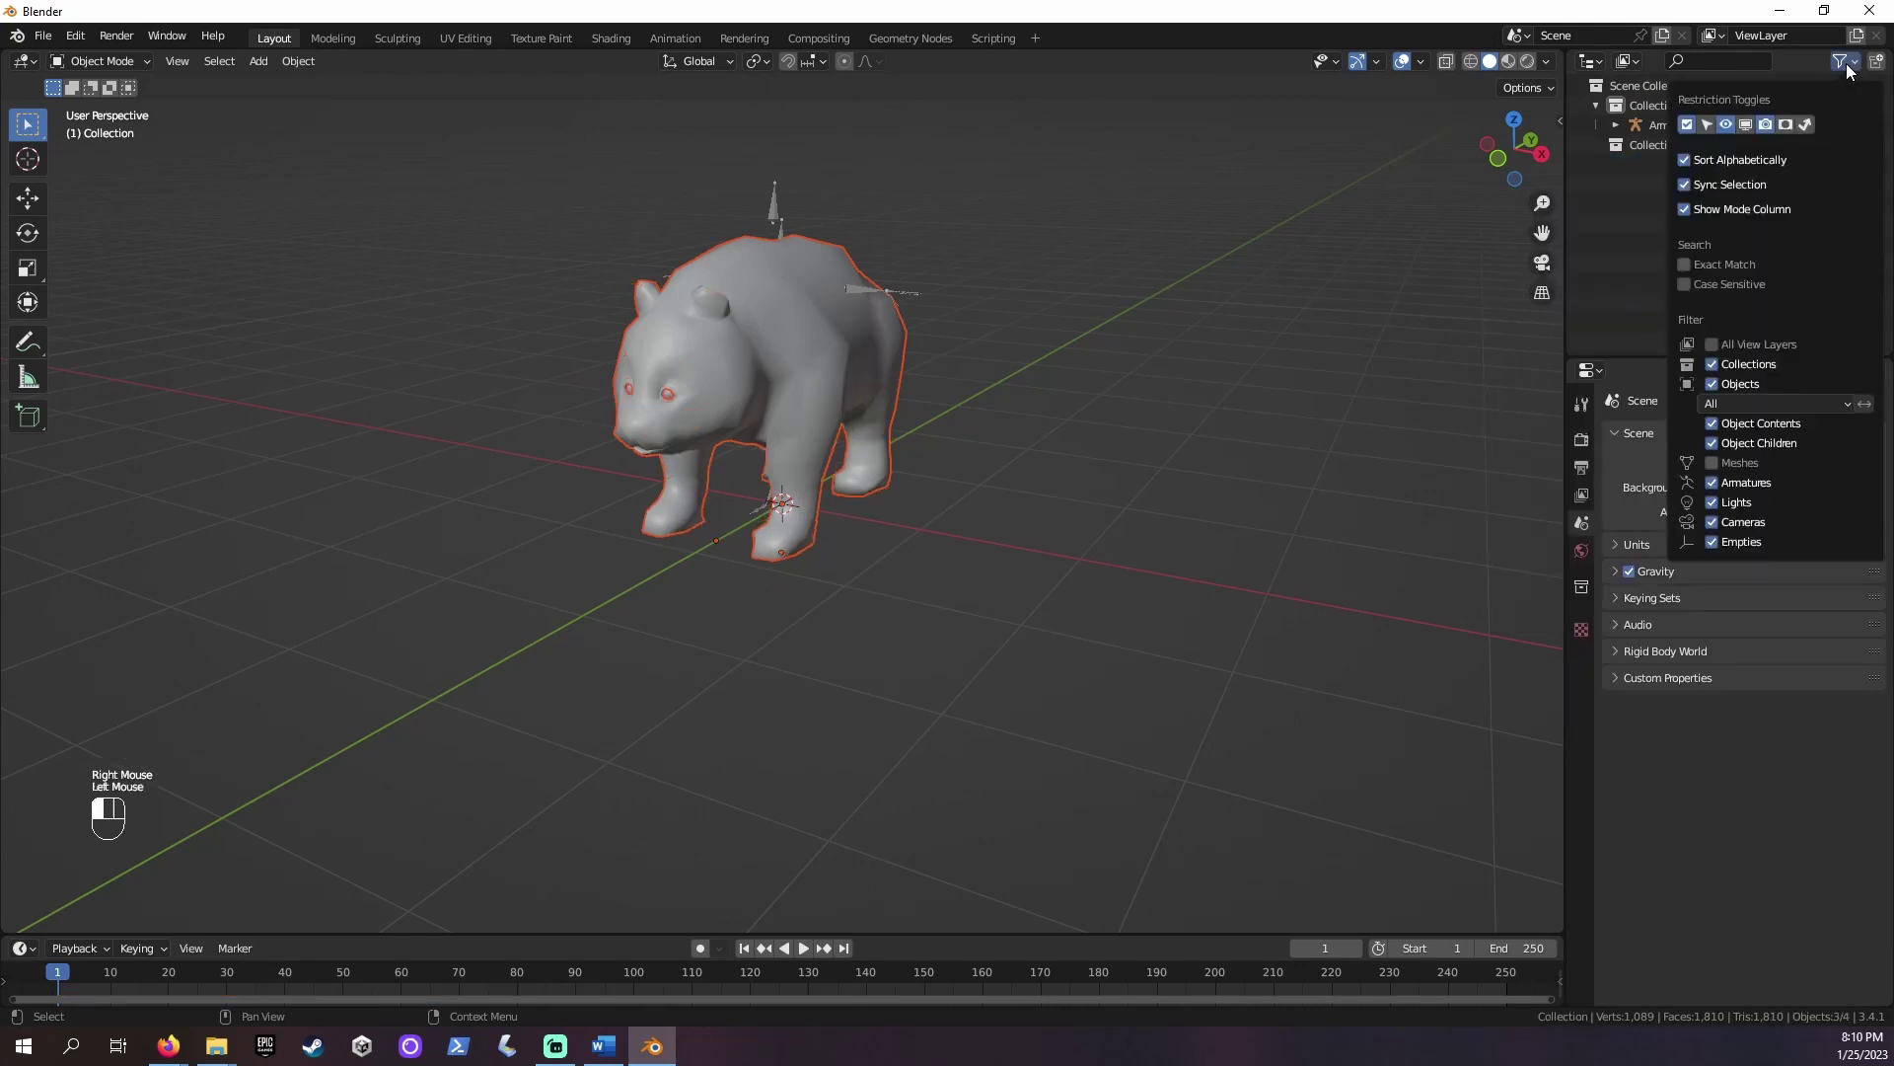
click(1711, 463)
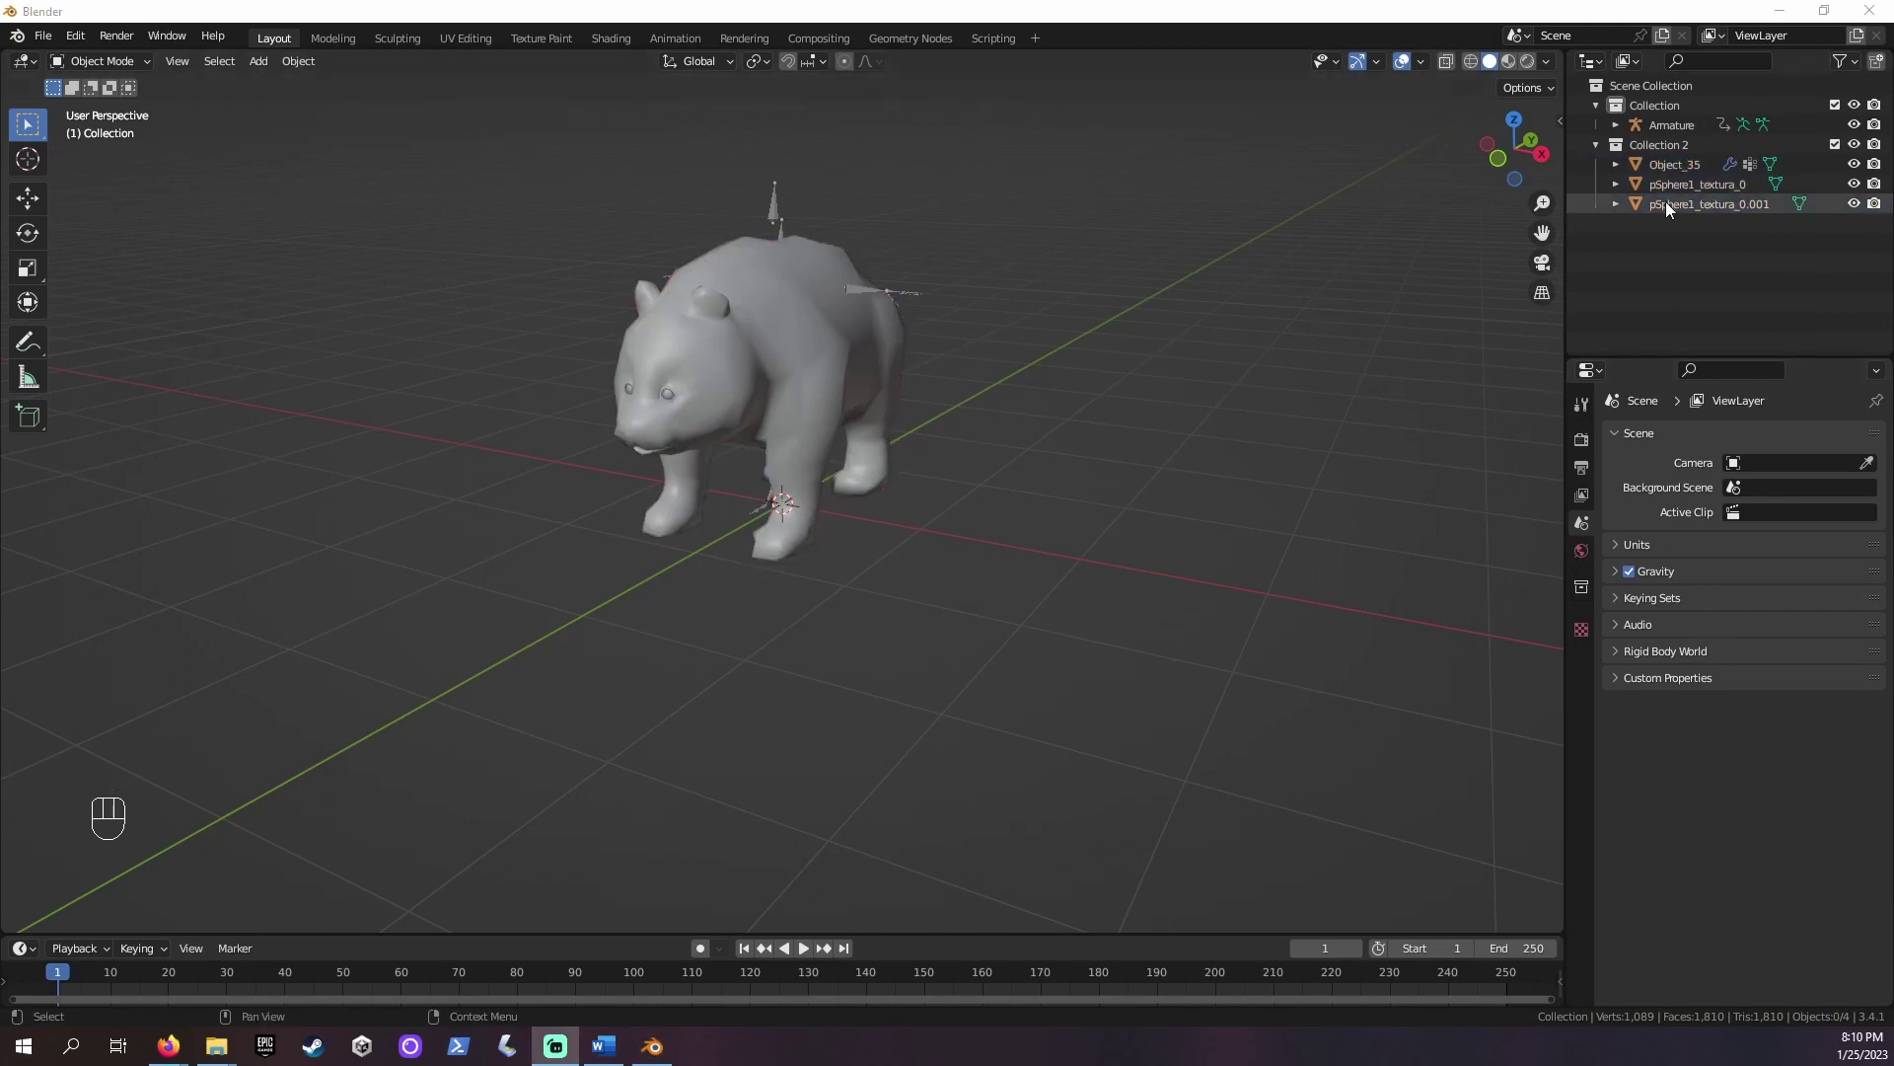
Join the three panda meshes into one object with pSphere1_textura_0.001 as the active mesh, and set the viewport to Material Preview
click(1649, 304)
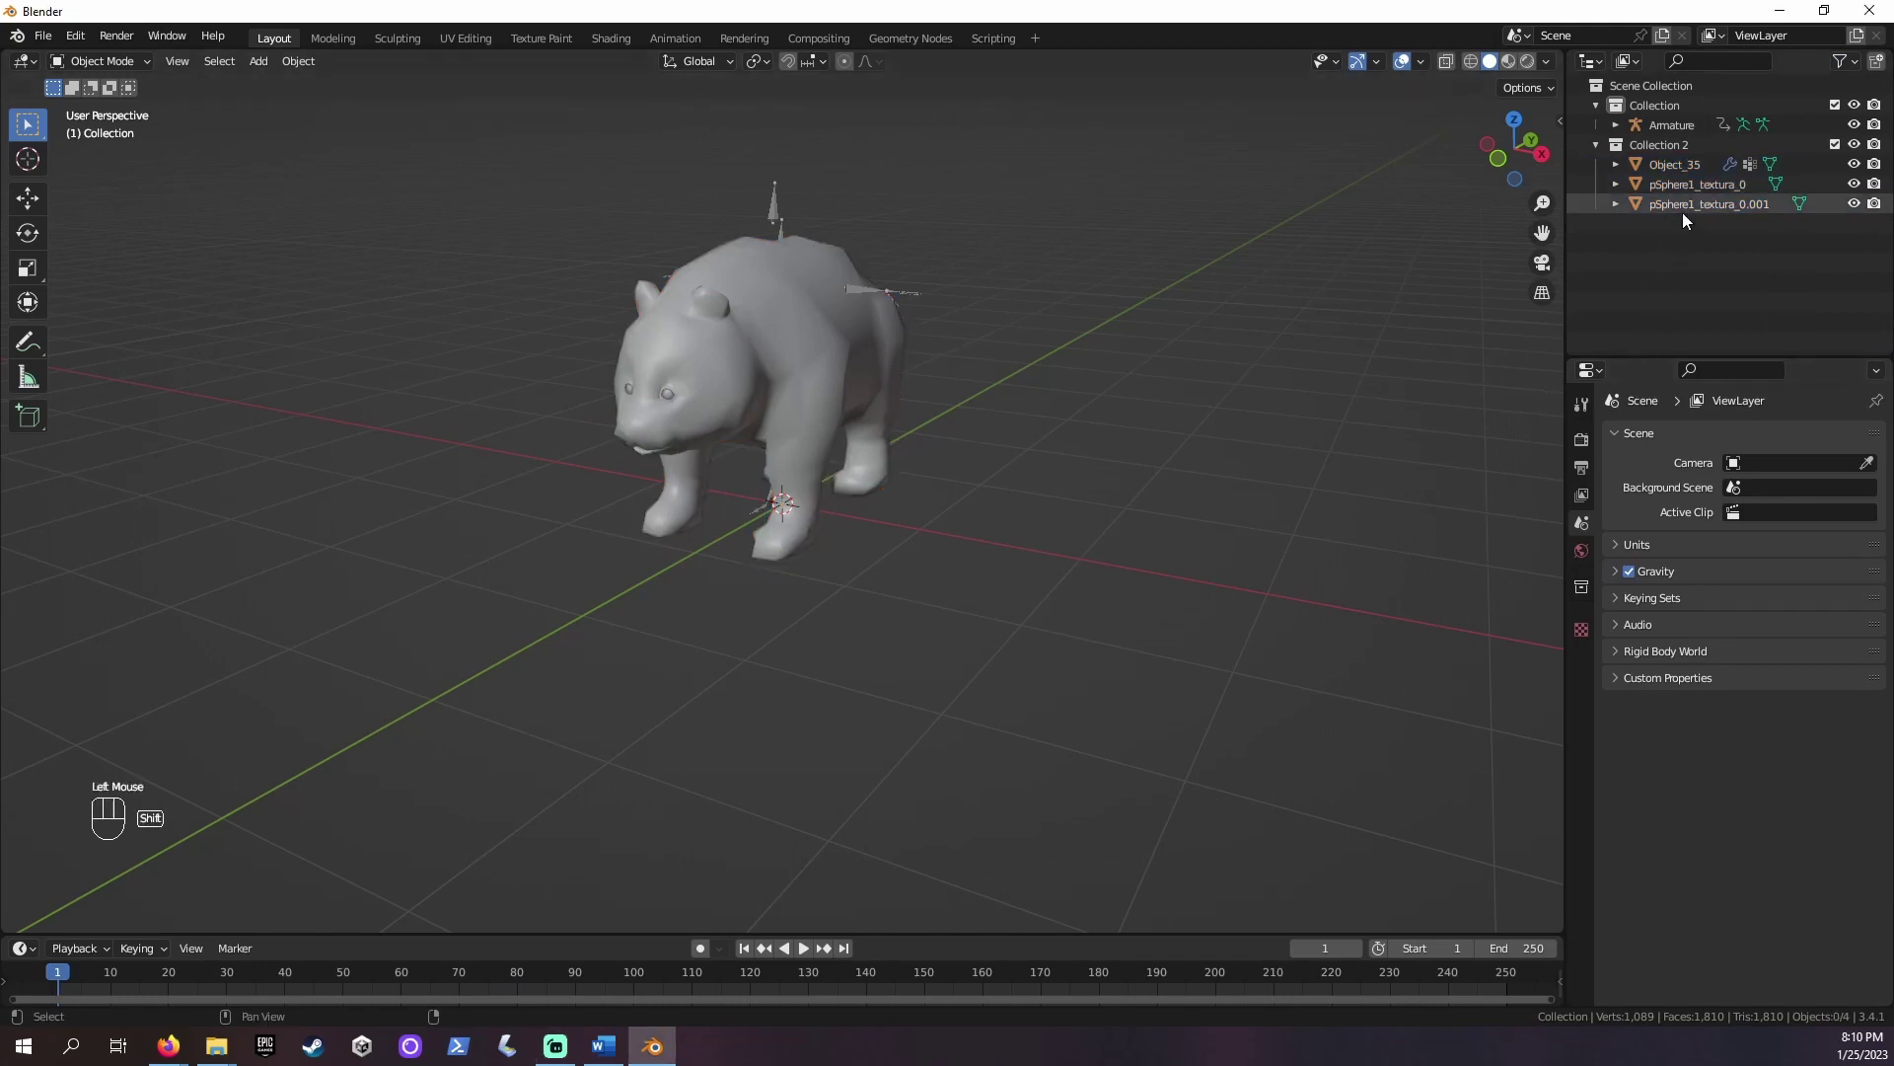
shift+click(1683, 205)
shift+click(1677, 184)
shift+click(1656, 164)
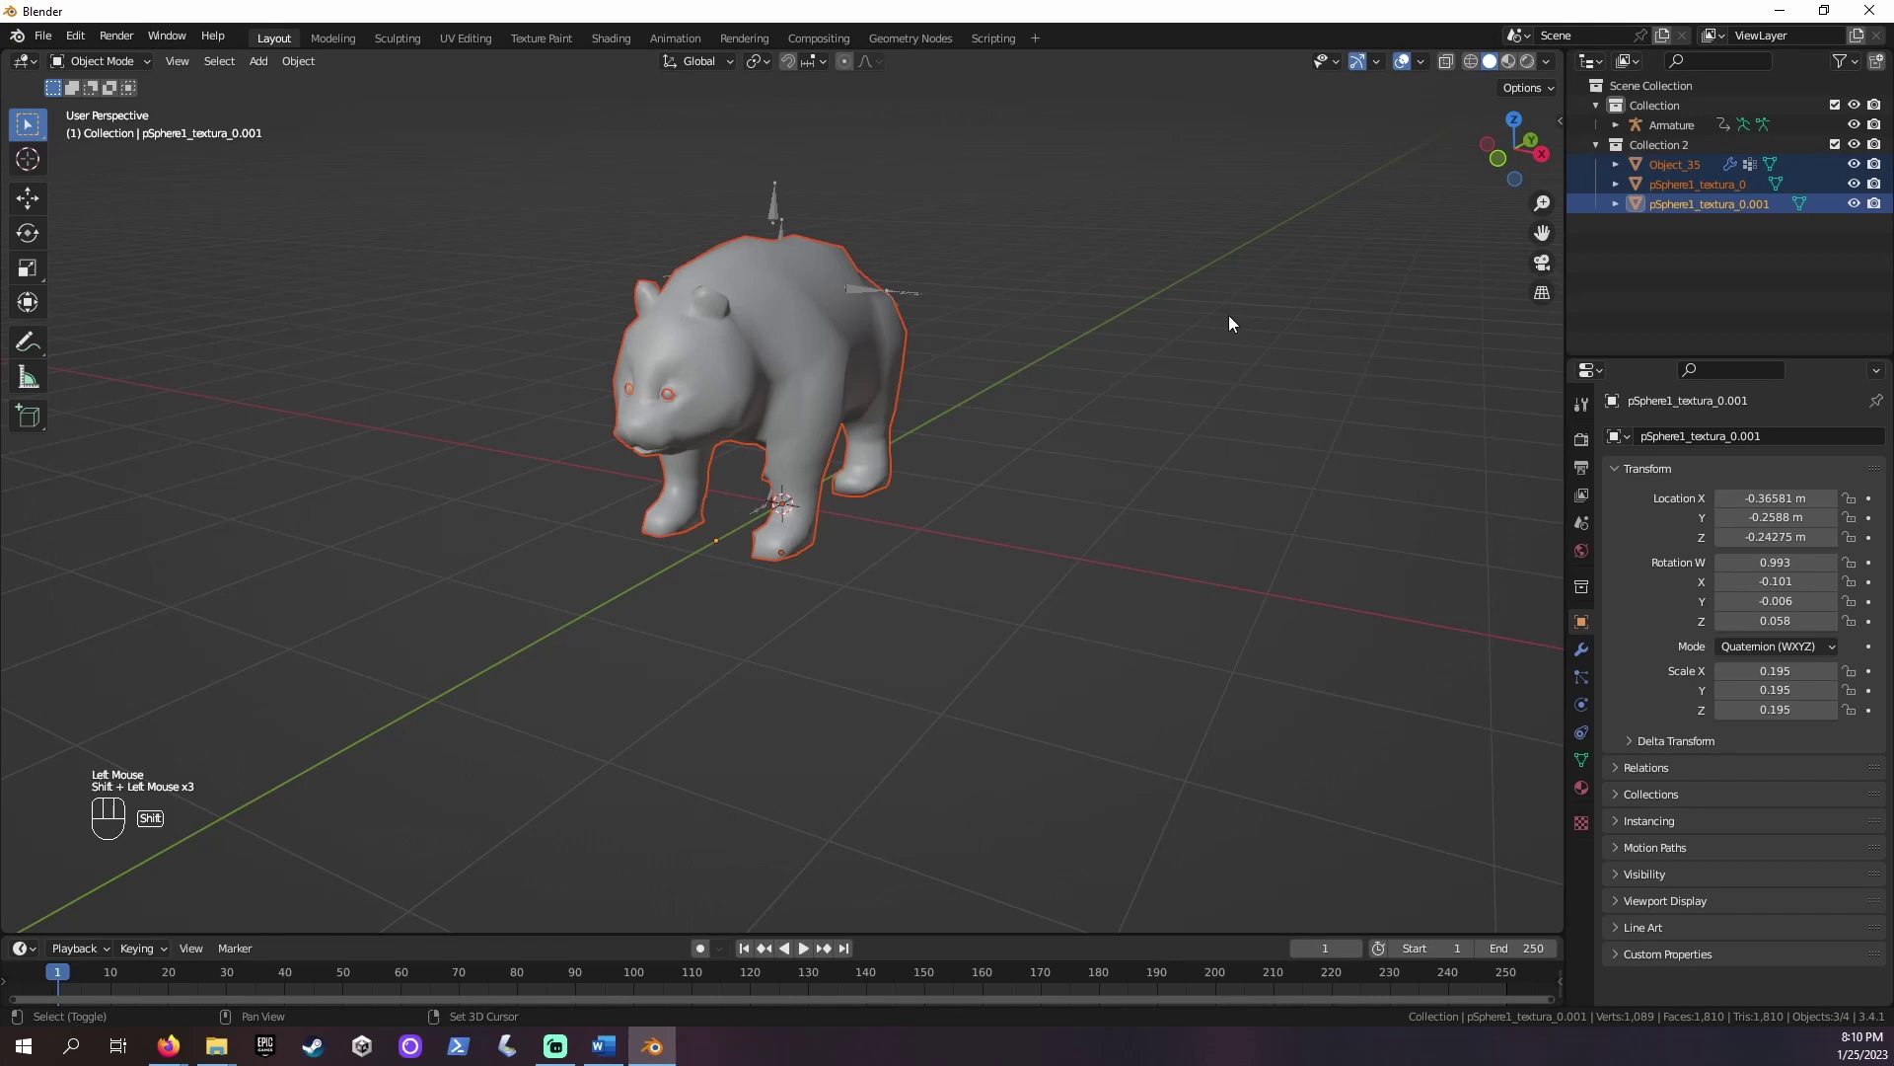
key(ctrl+j)
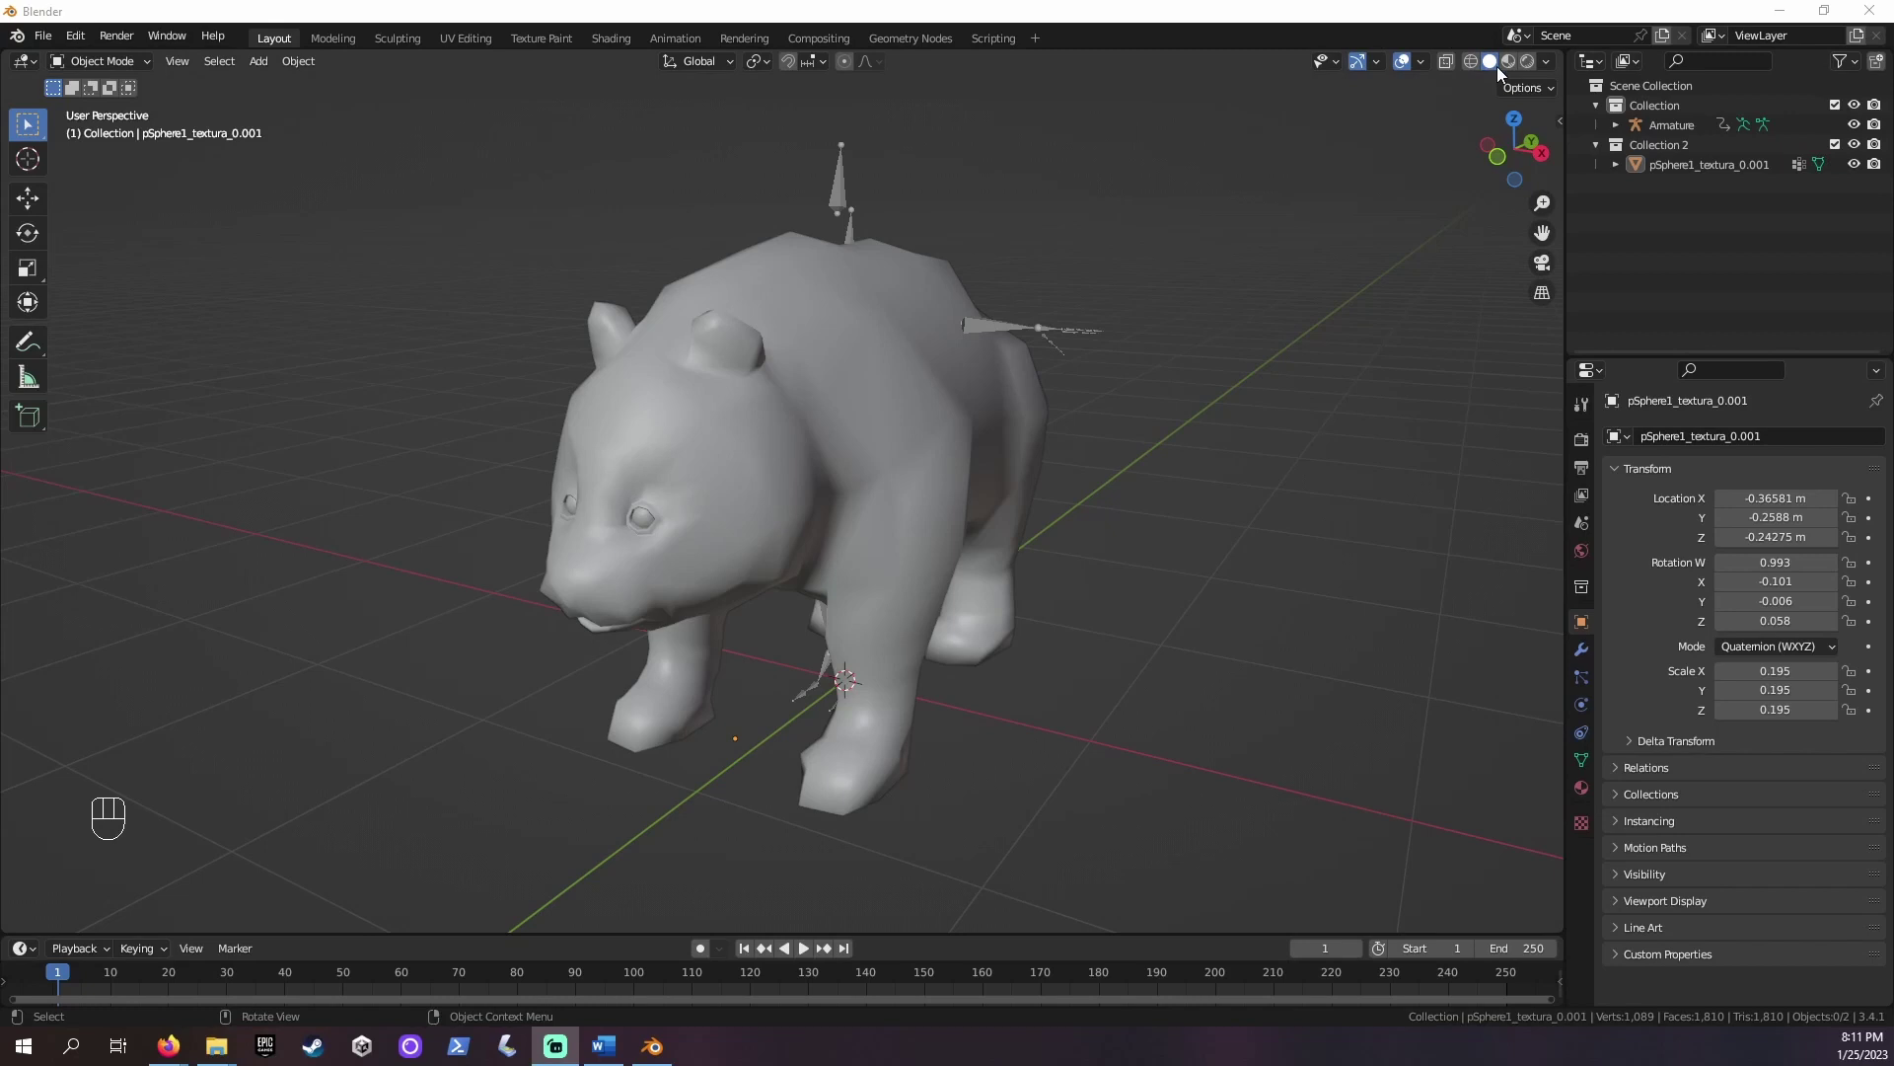
click(1499, 65)
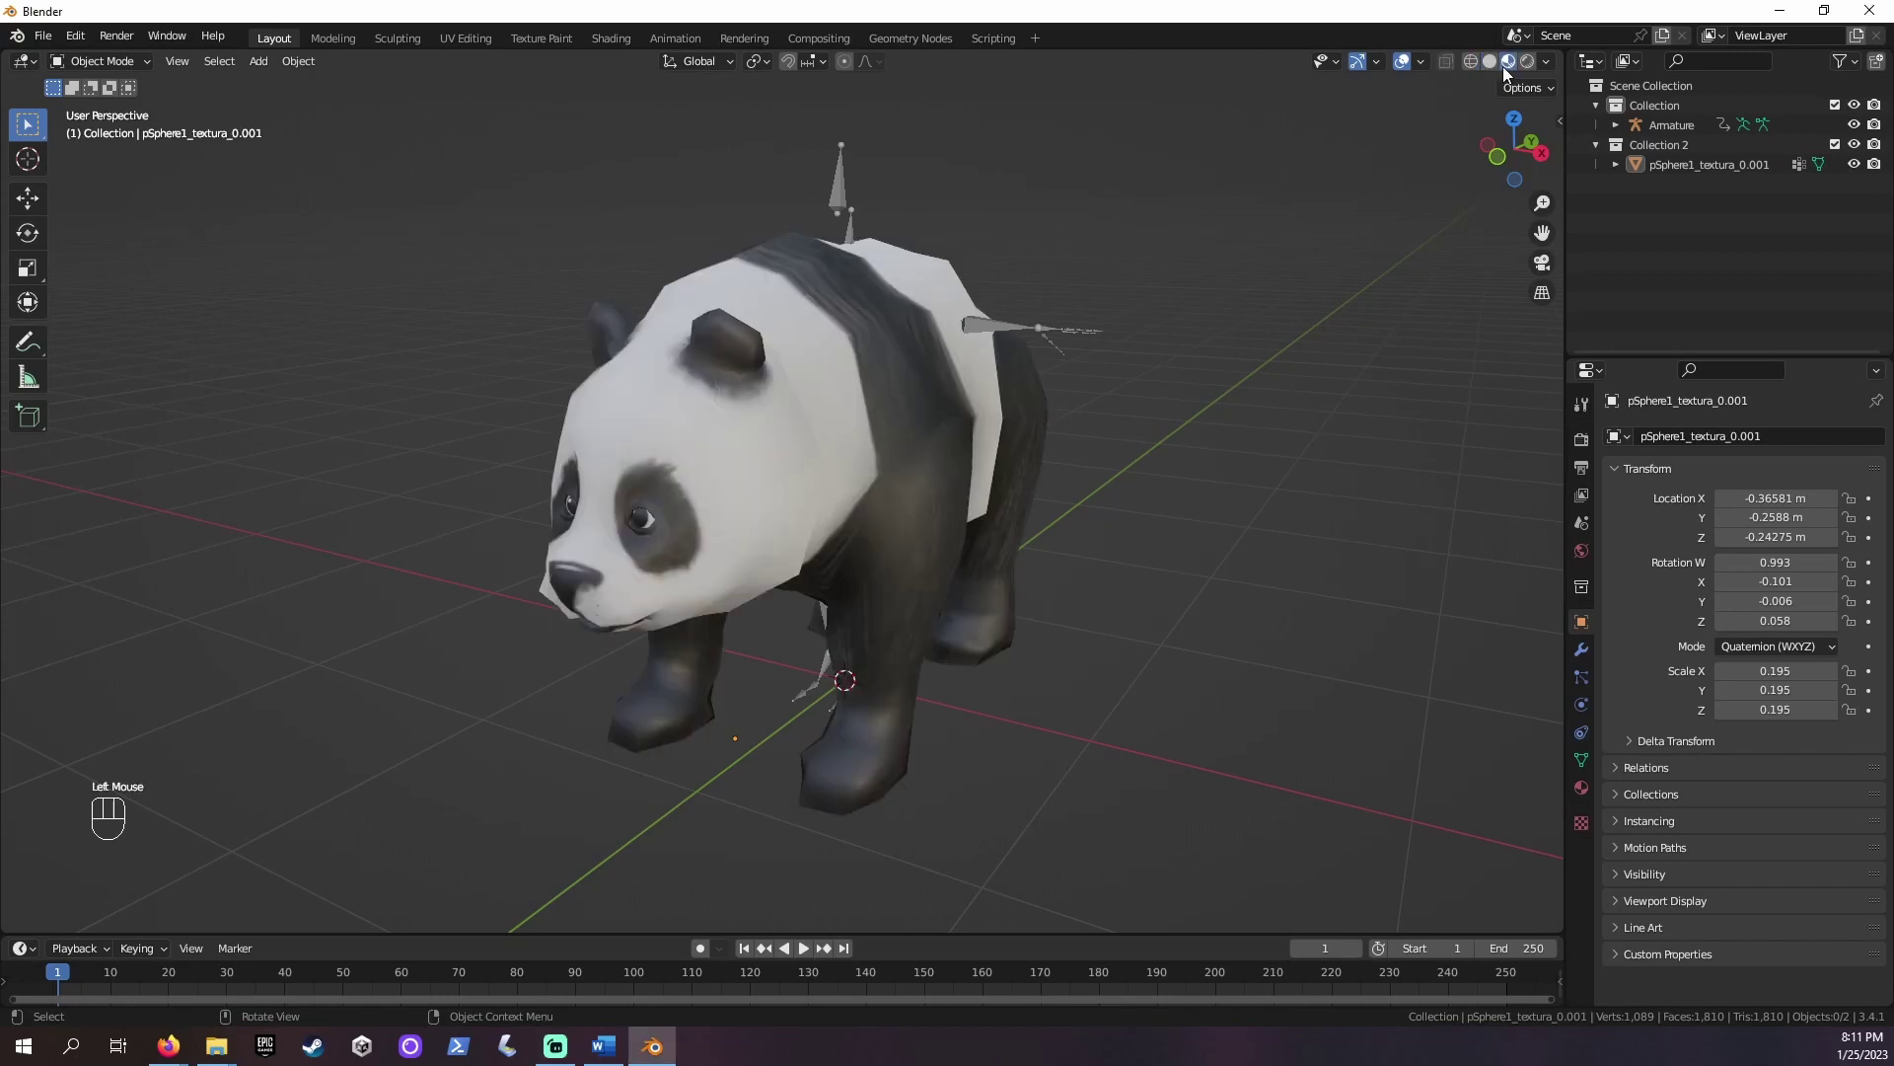
Try moving a single vertex in Edit Mode where the panda's white flank meets the dark rear leg
click(915, 545)
key(Tab)
middle_drag(1217, 457, 1180, 441)
scroll(1389, 355, up, 4)
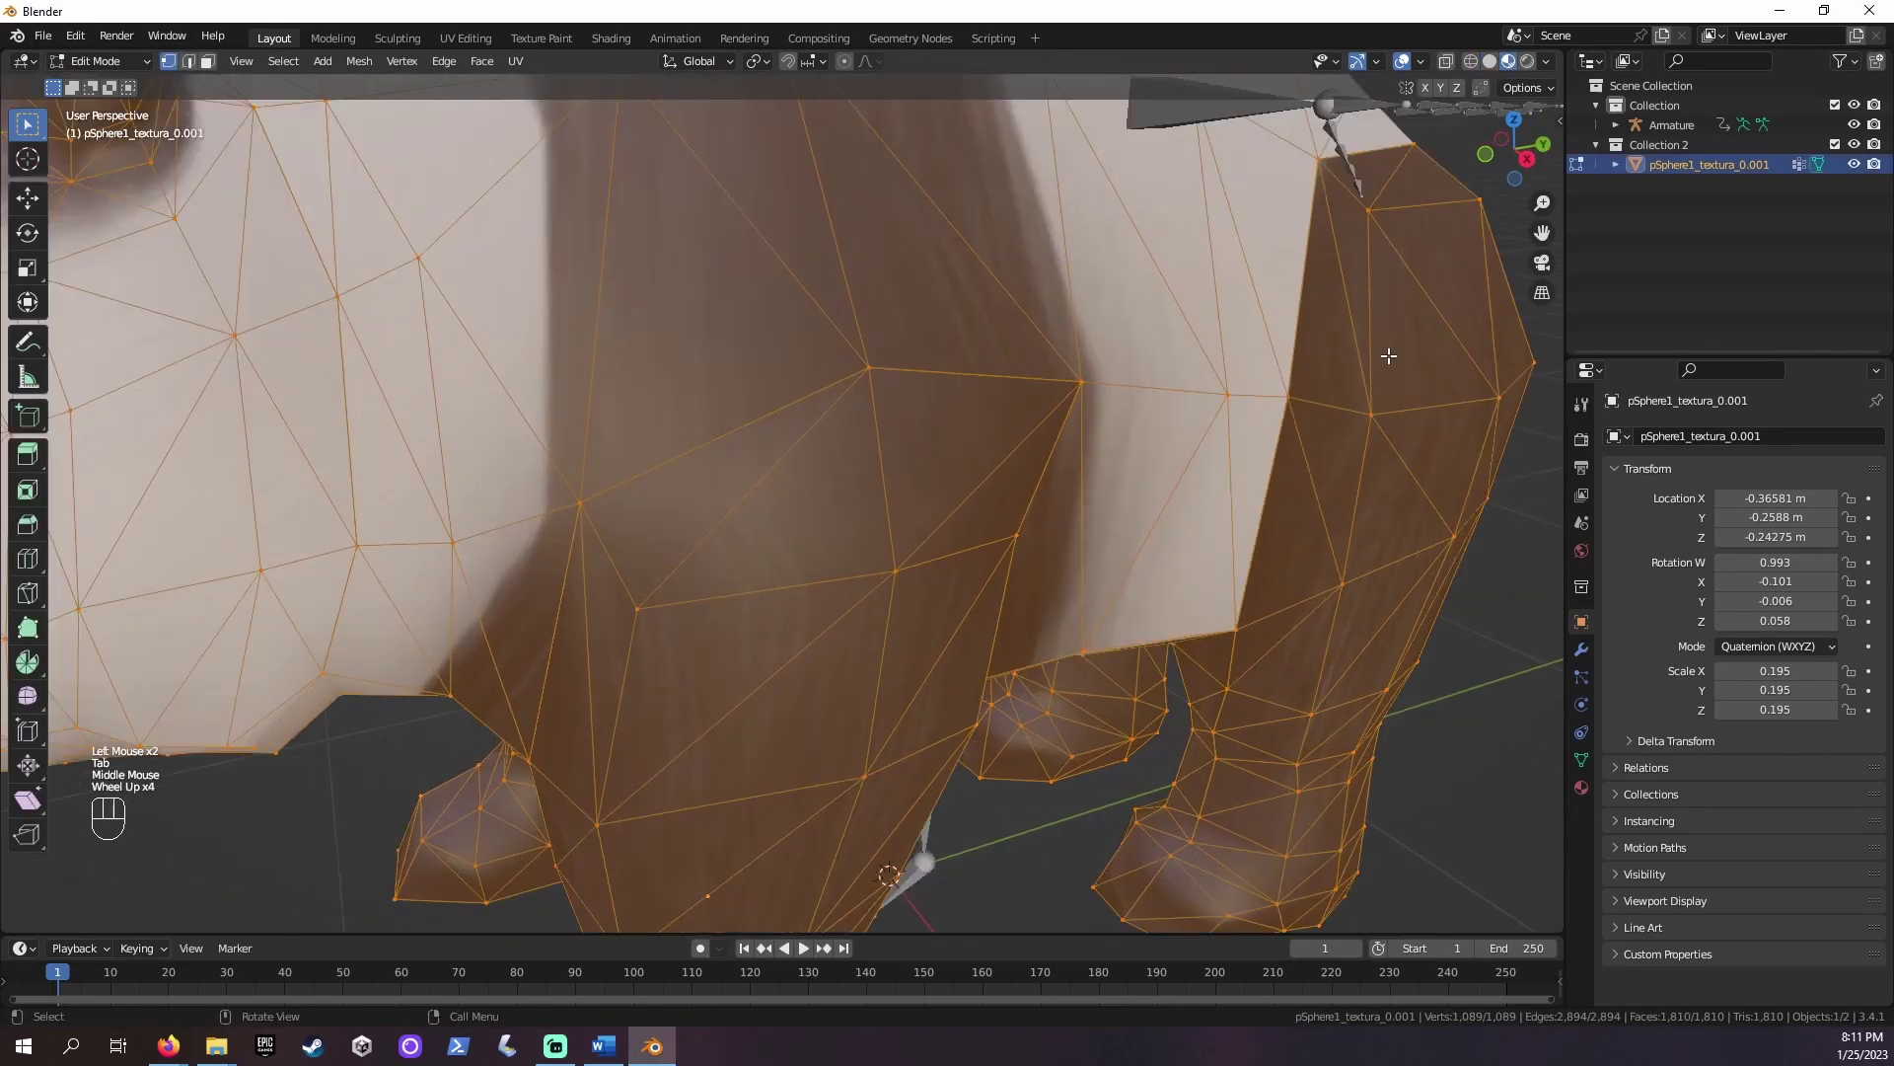
drag(1546, 224, 979, 251)
scroll(836, 437, up, 2)
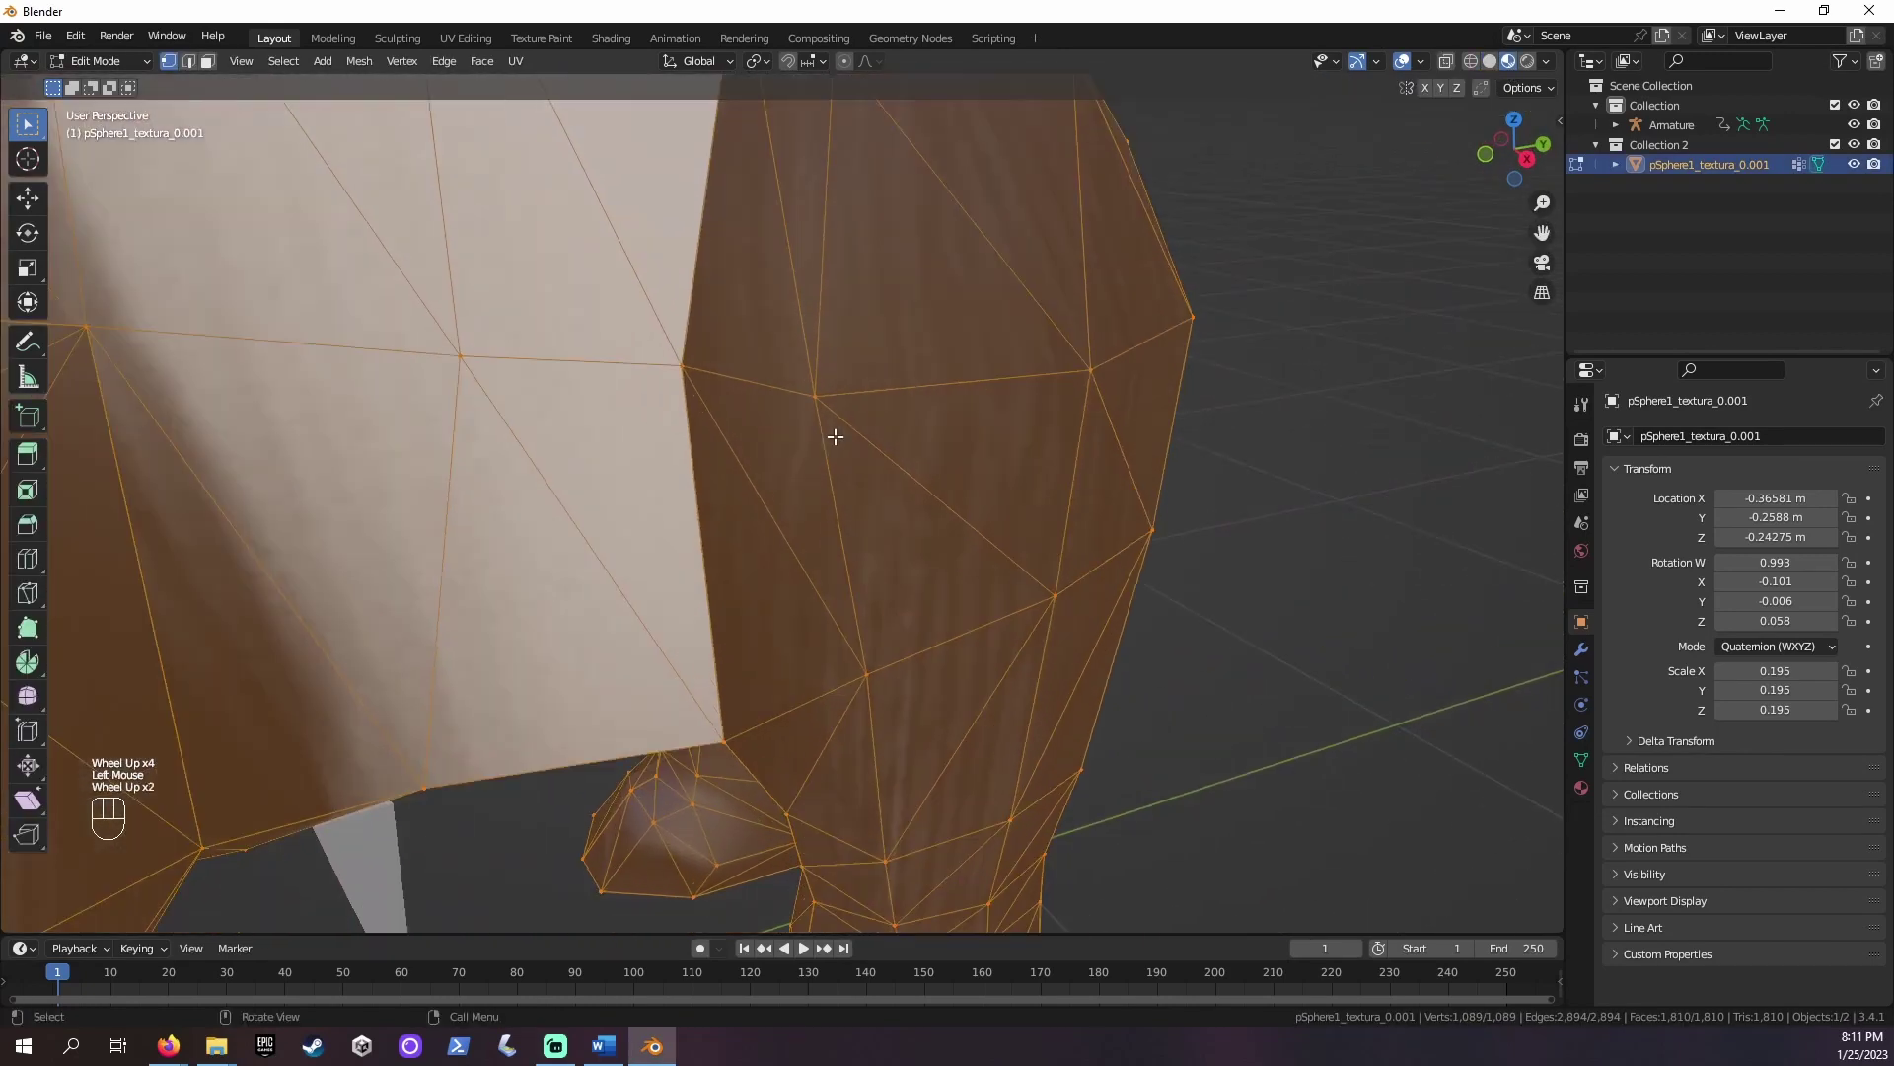
click(676, 363)
key(g)
key(x)
click(1093, 500)
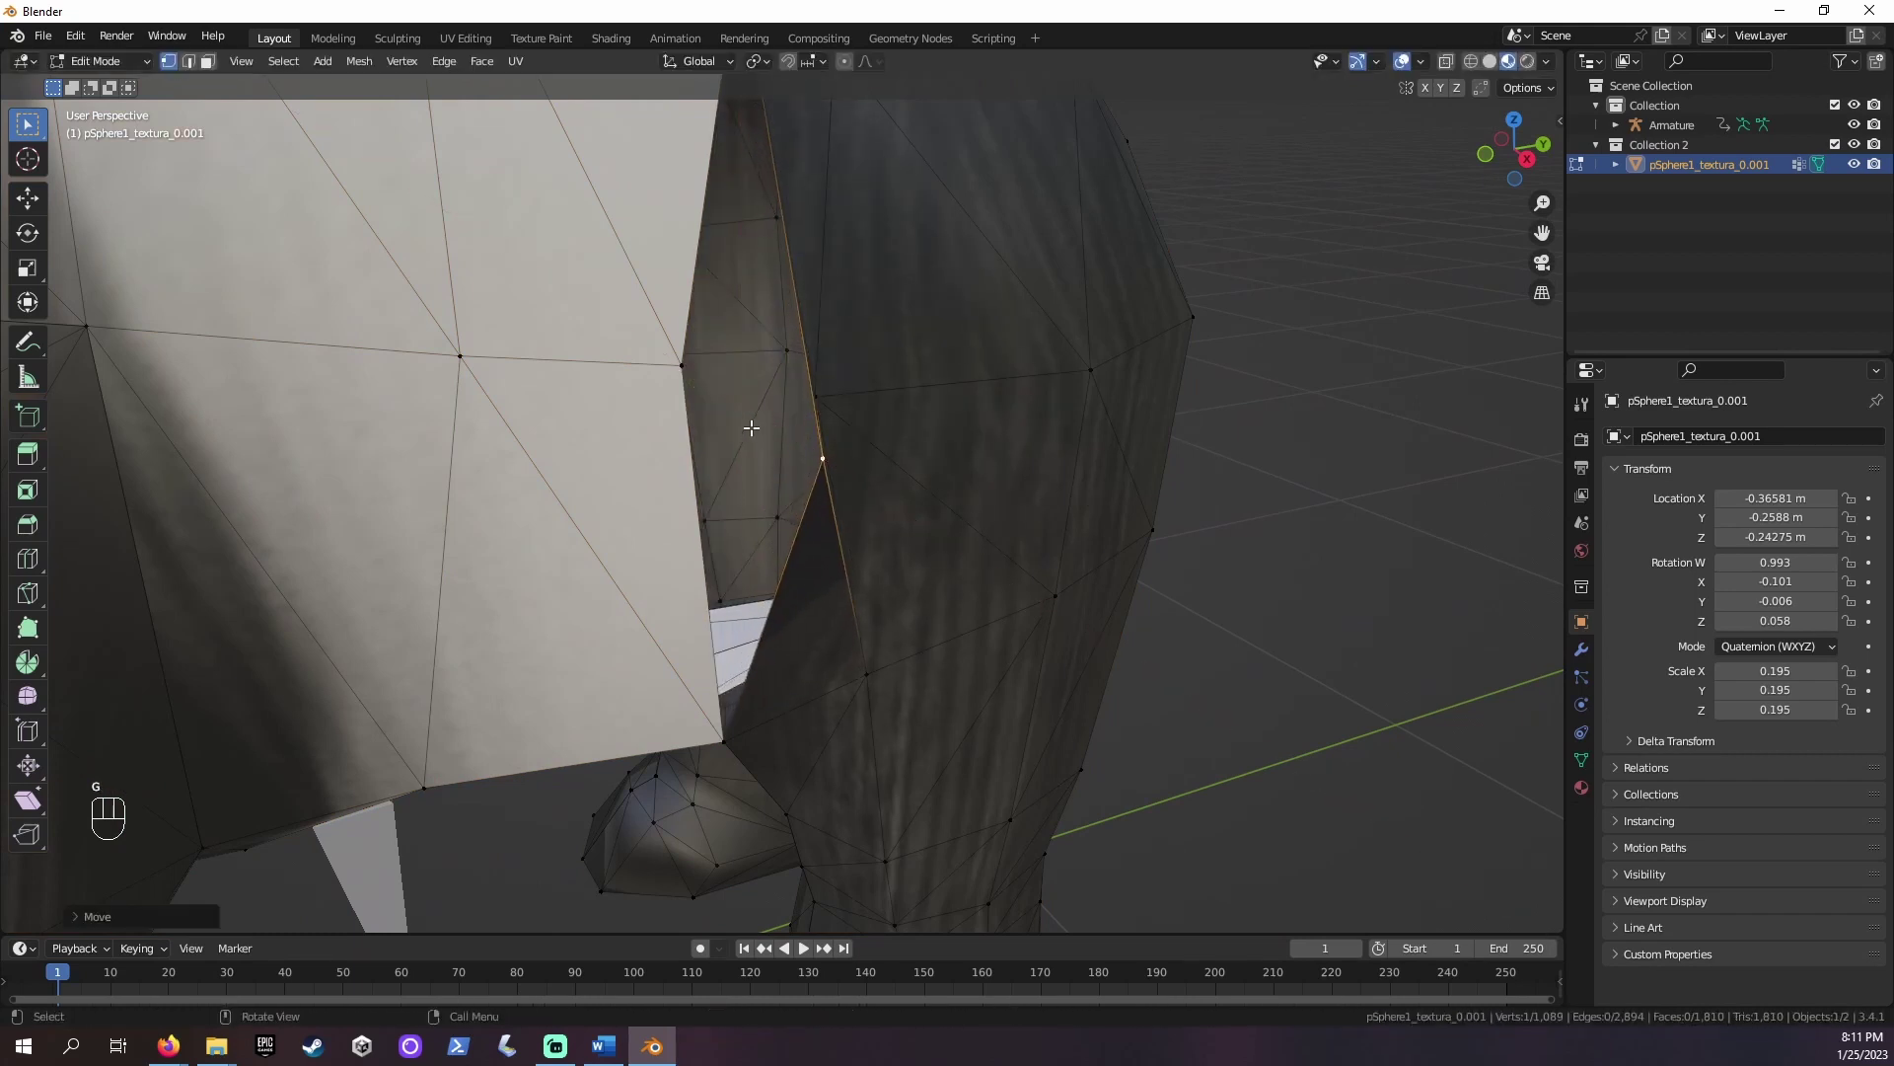
Undo the vertex move on the panda's flank
key(ctrl+z)
key(ctrl+z)
middle_drag(679, 378, 863, 443)
scroll(864, 443, down, 5)
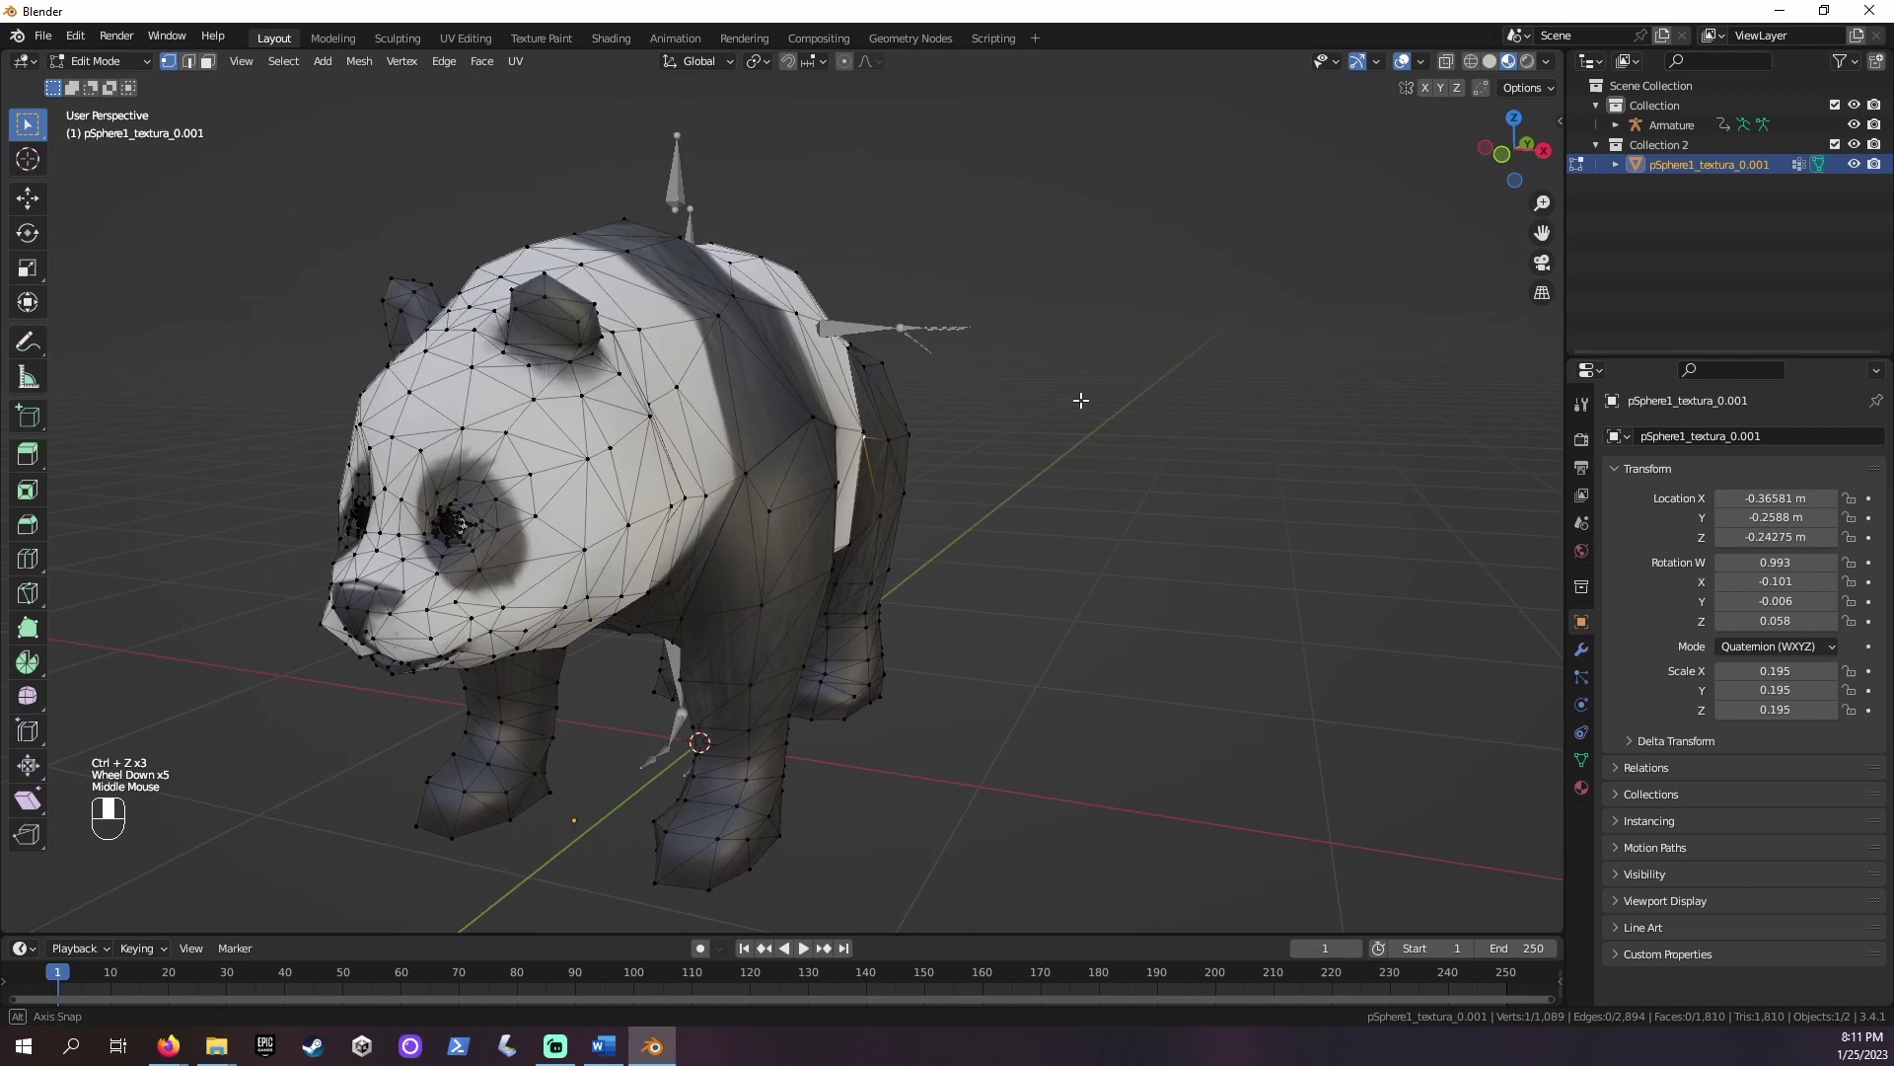
Merge all of the panda mesh's vertices by distance in Edit Mode, with a merge distance of 0.0001 m
click(666, 558)
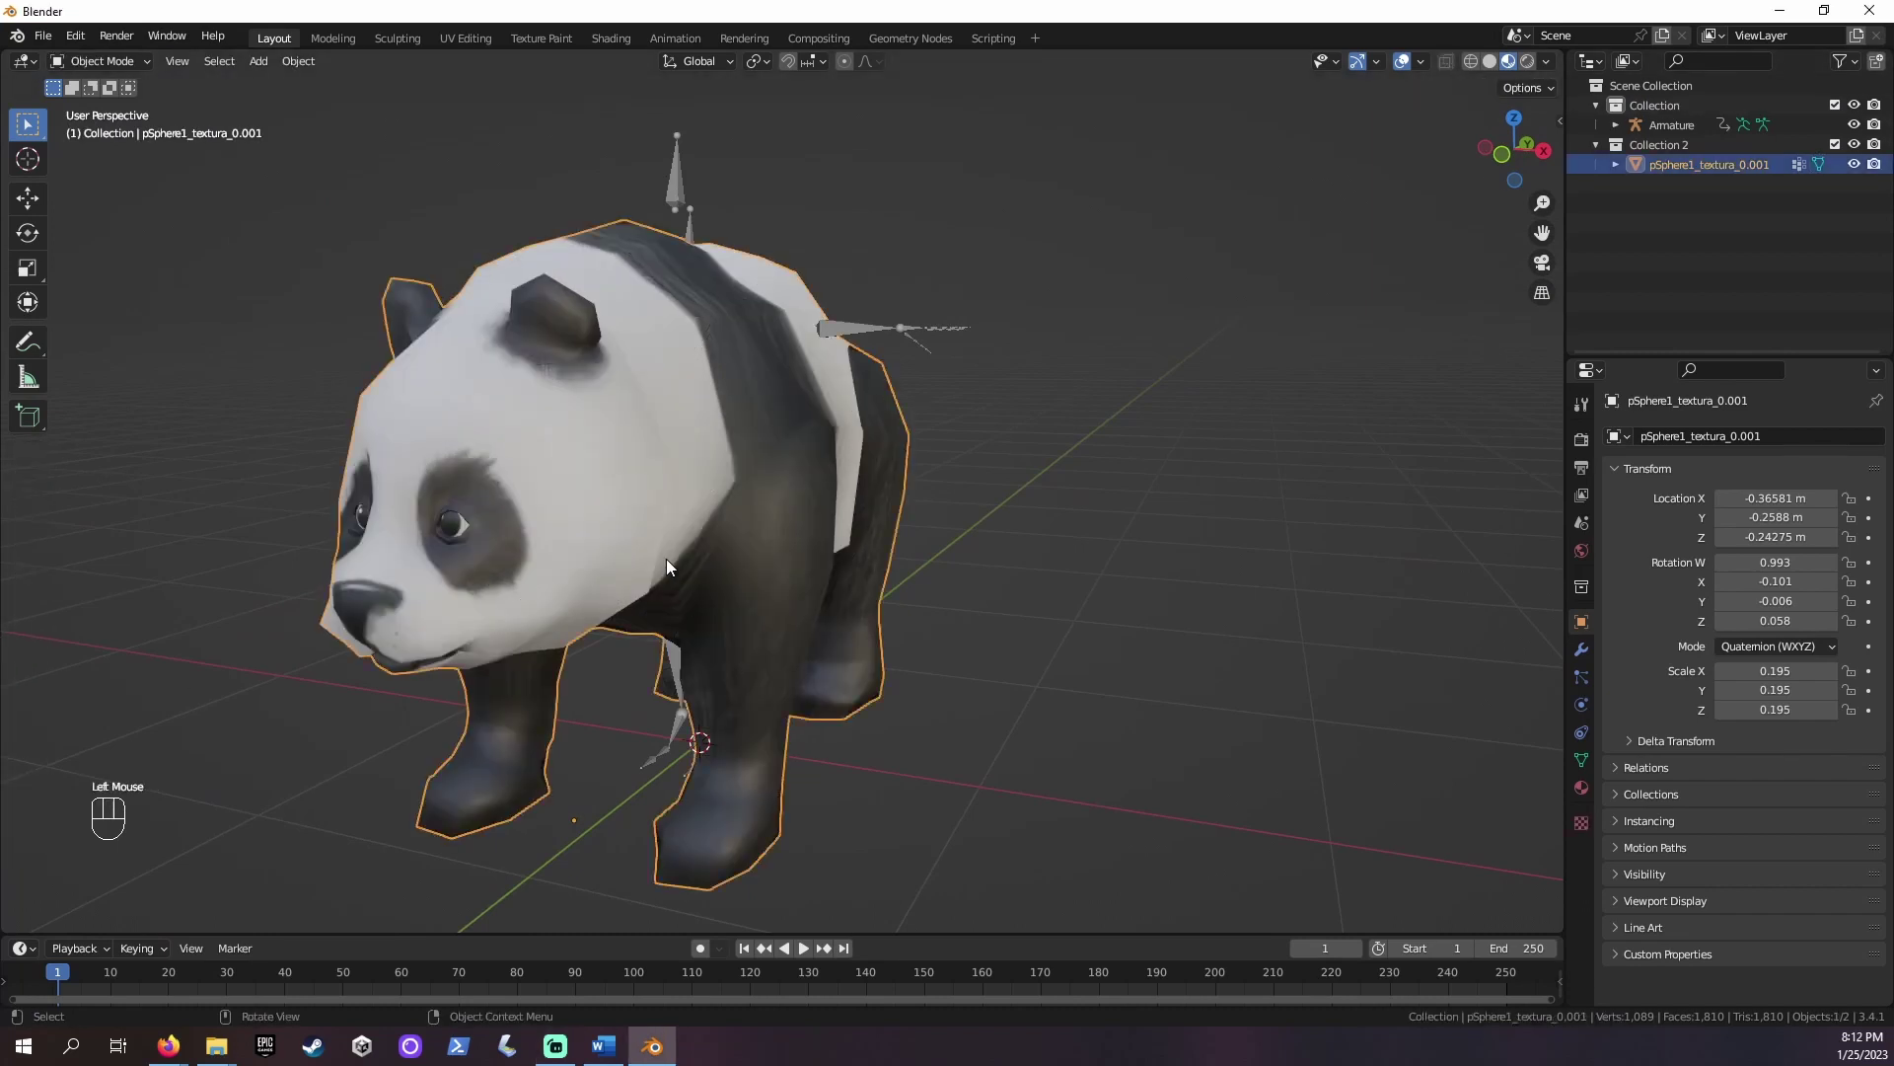
key(Tab)
key(a)
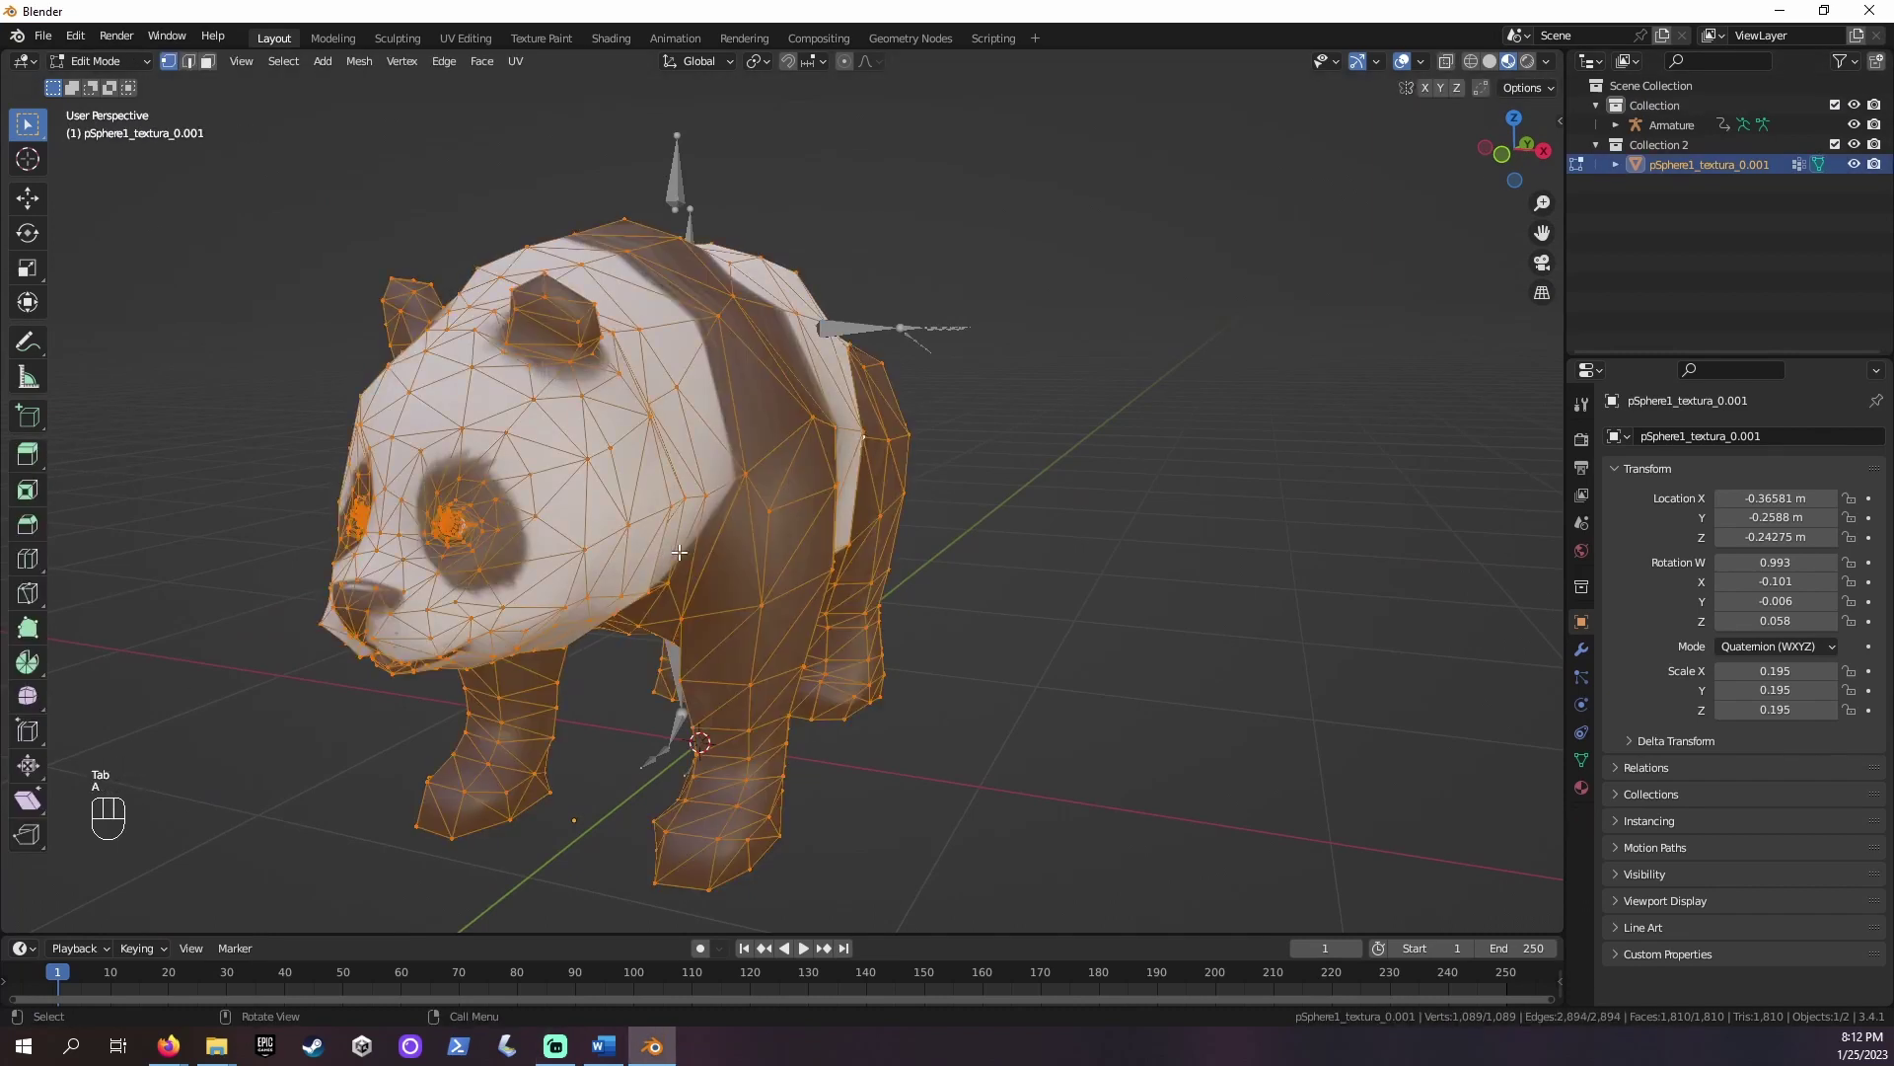
click(359, 61)
mouse_move(446, 509)
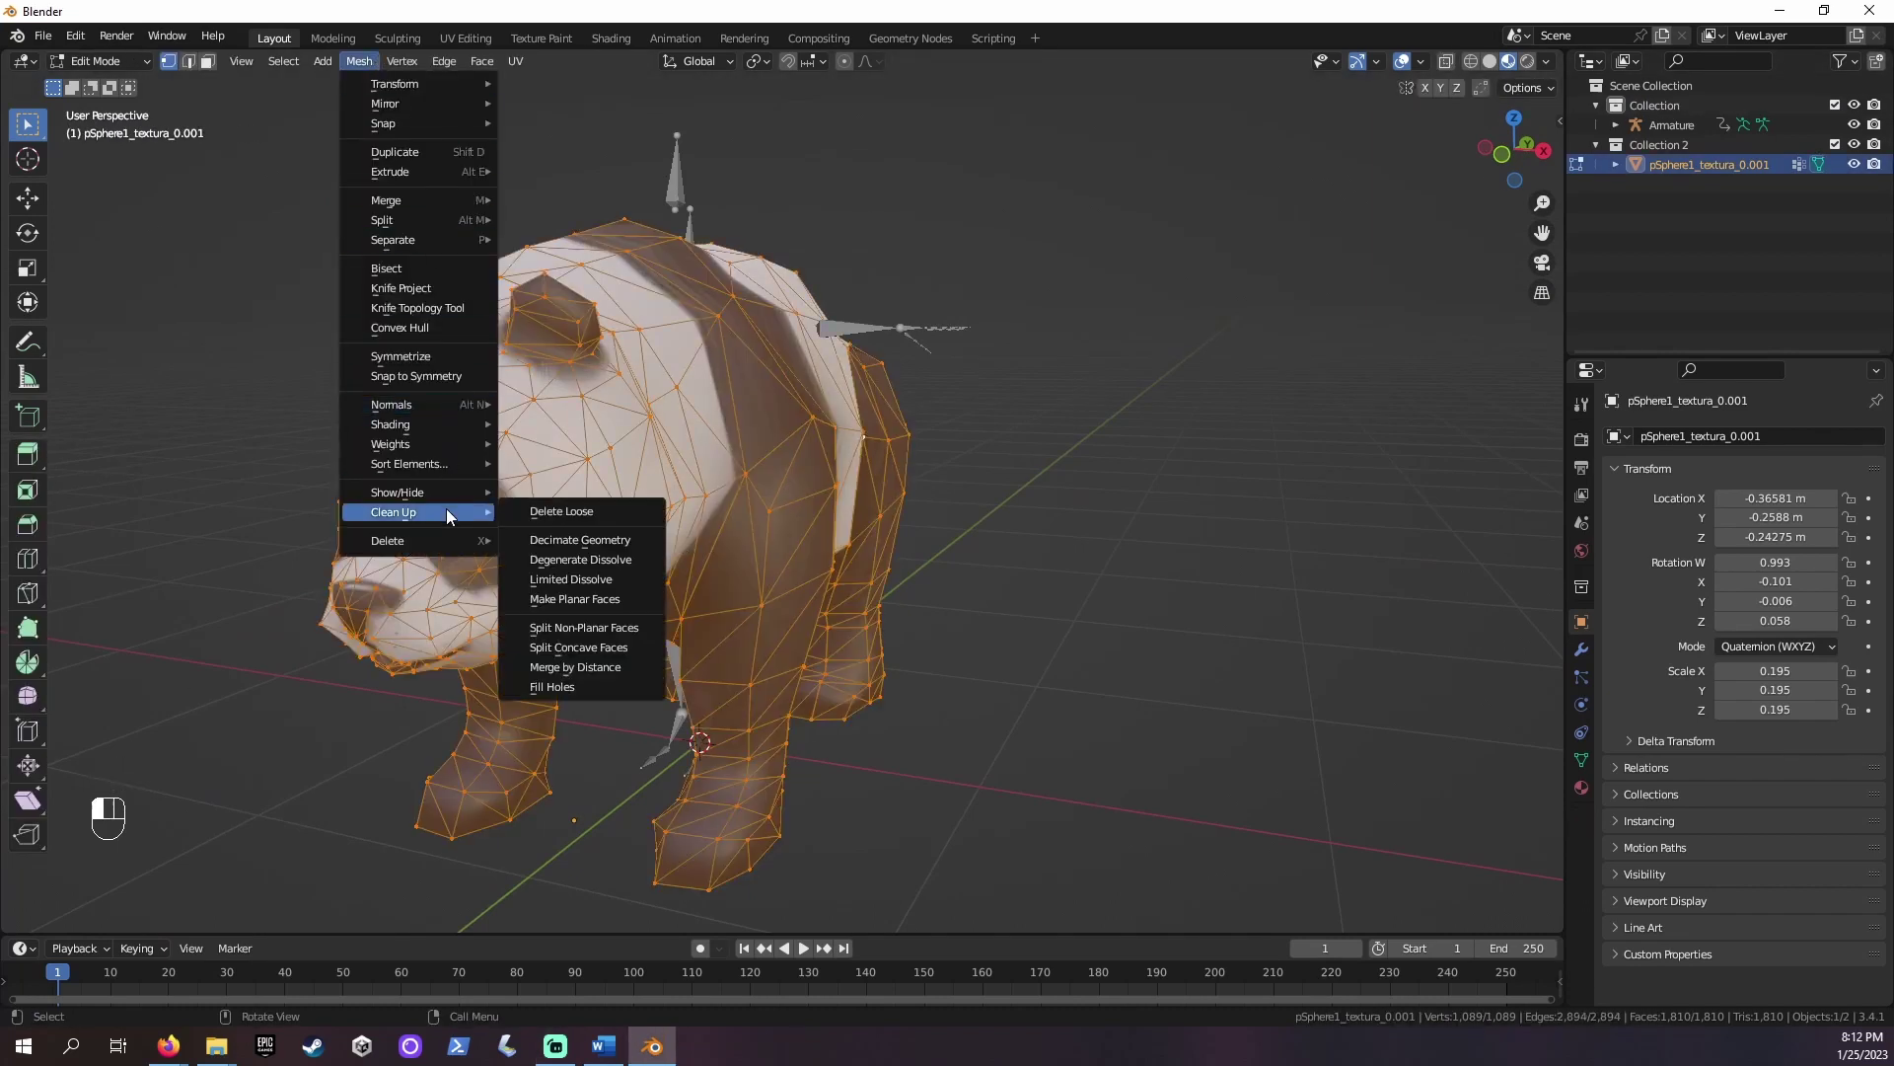
click(607, 667)
click(148, 915)
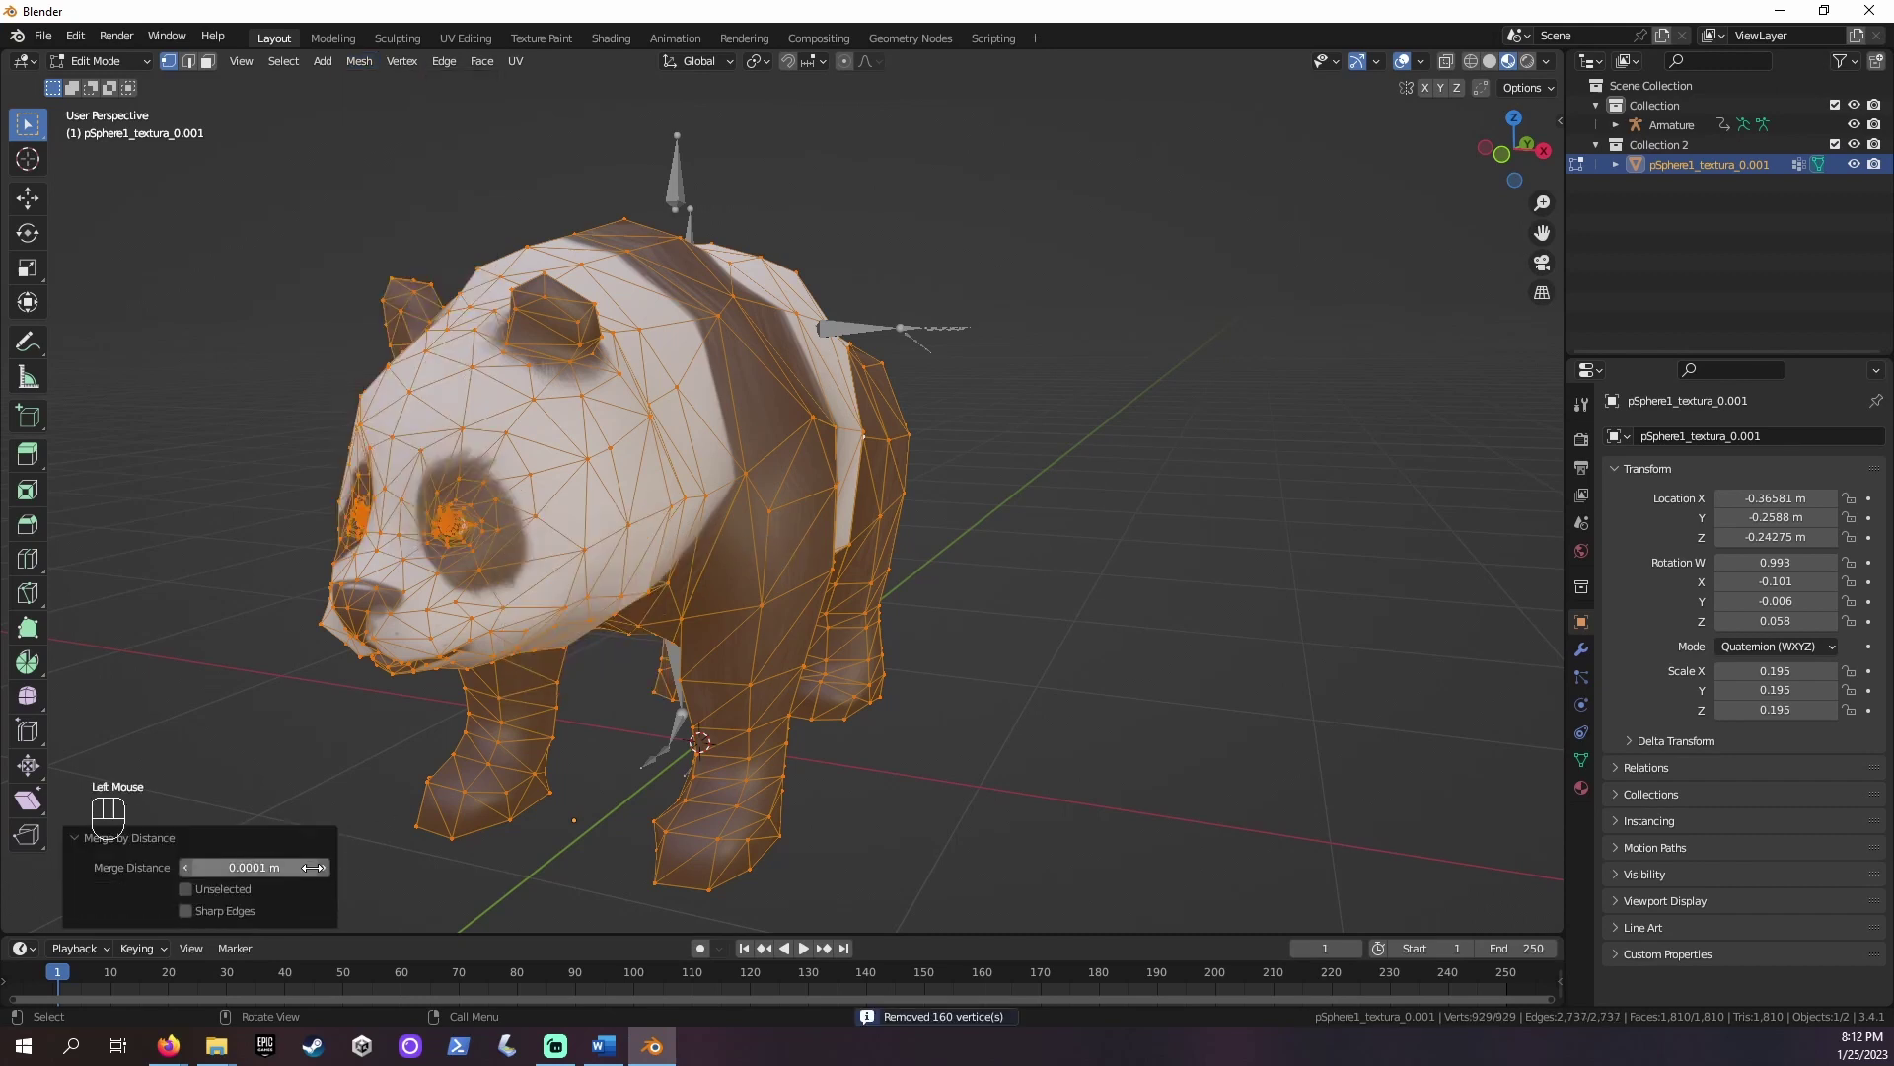
click(78, 838)
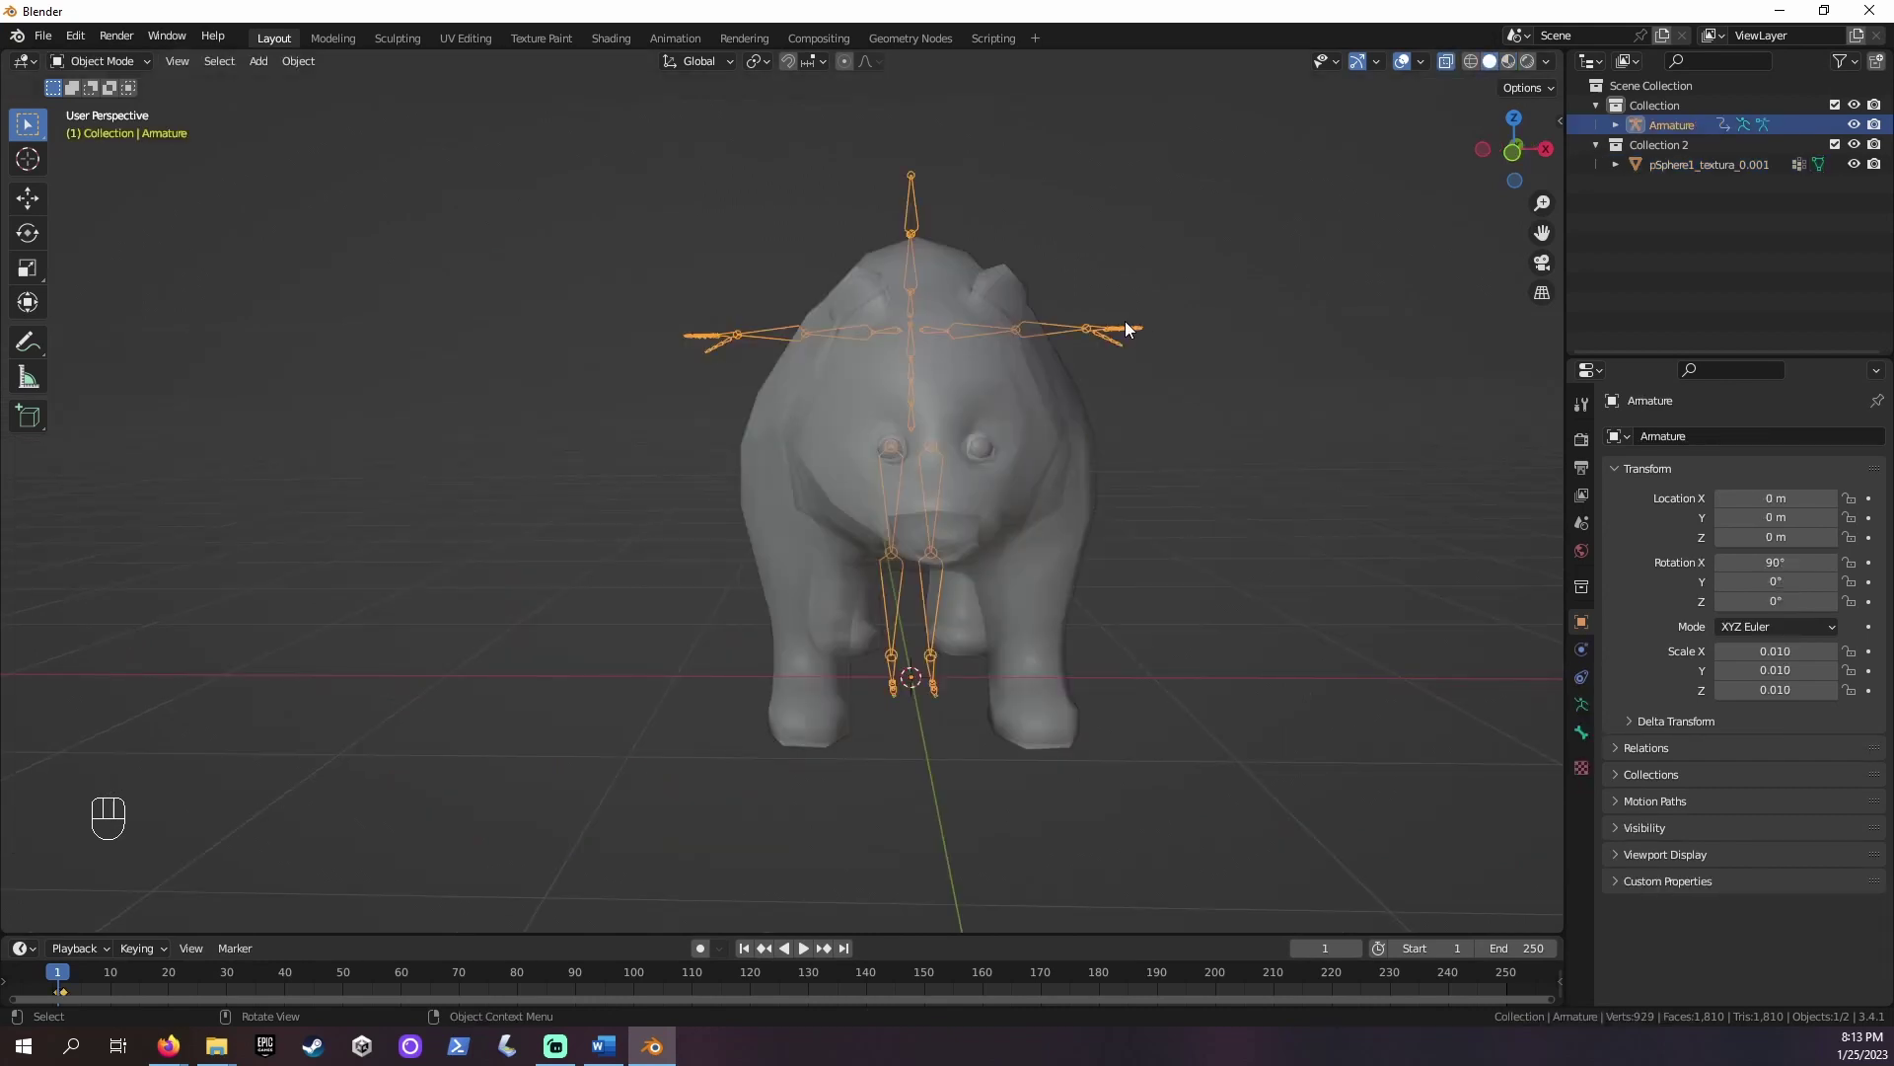
Scale the T-Pose armature slightly in front view to suit the panda's size
key(KP_1)
key(s)
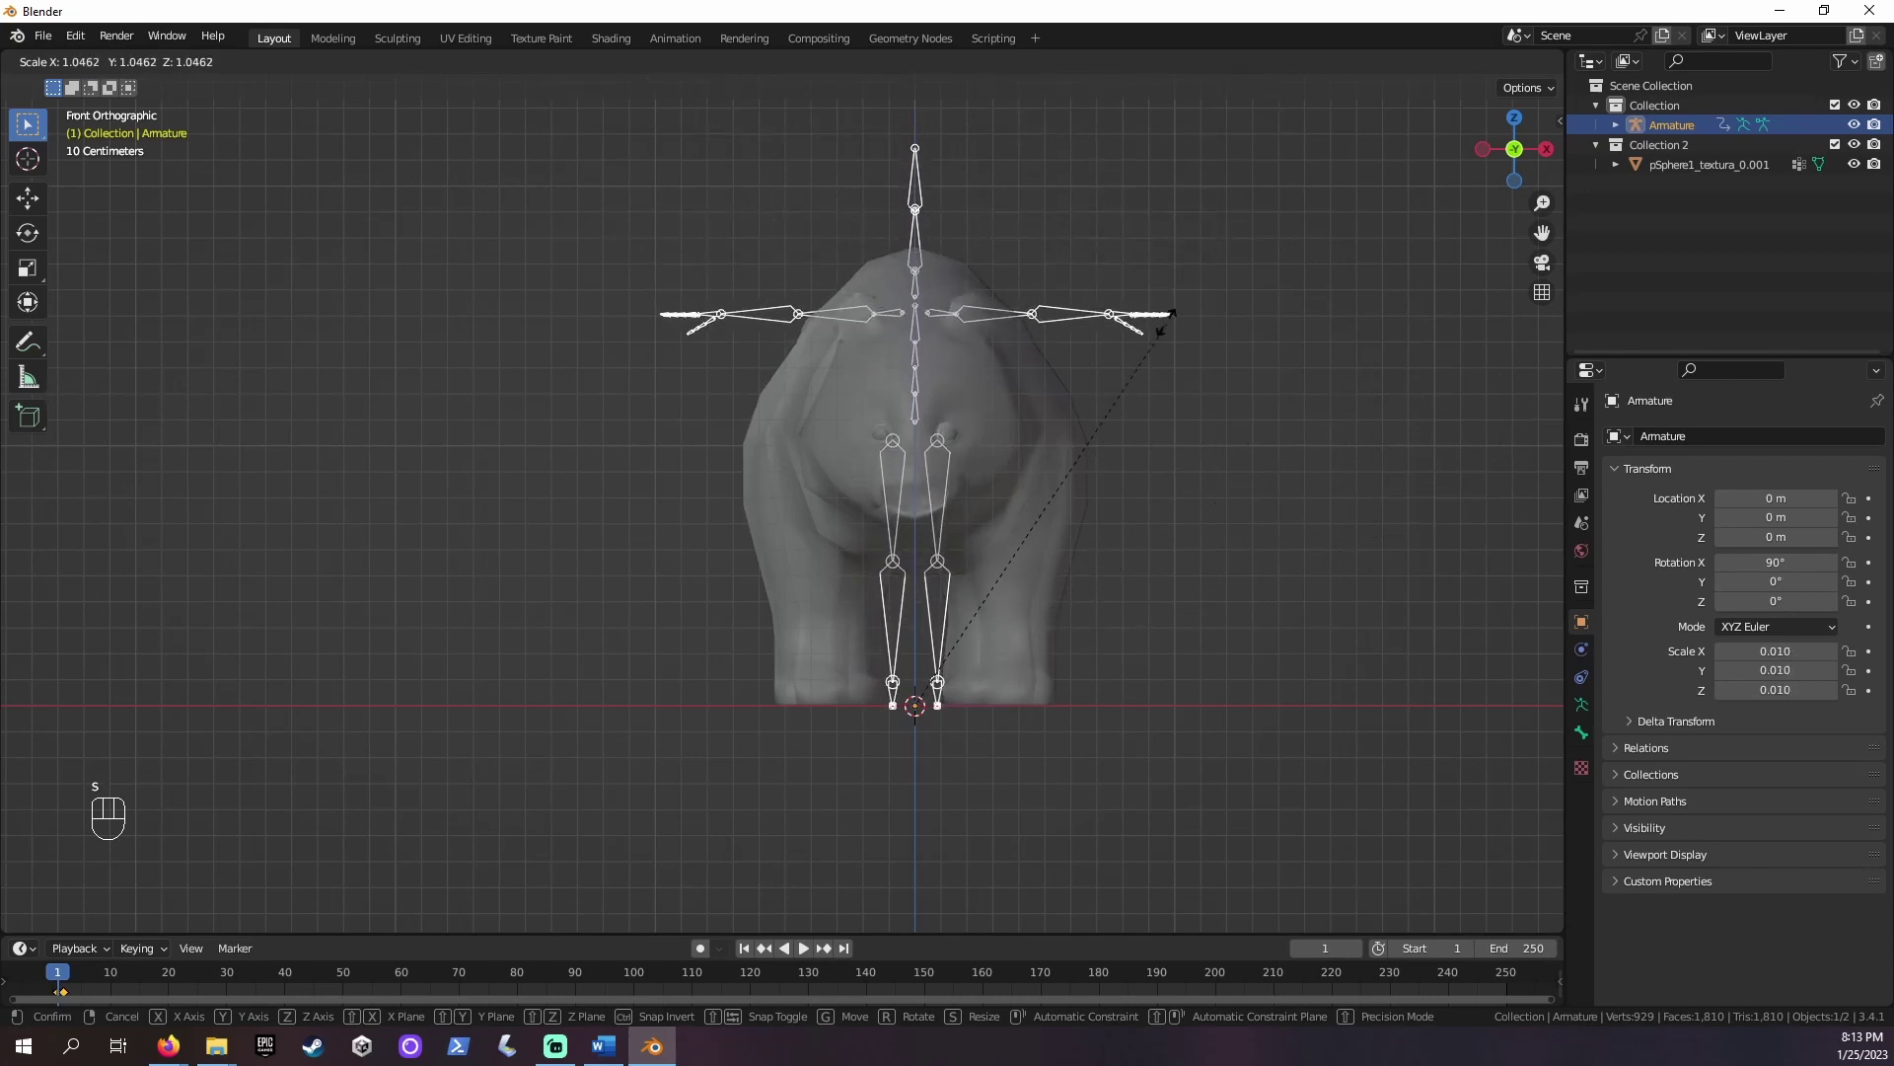
click(1128, 296)
Move the armature back to the panda's hind legs in side view, at about 0.71 m on Y
key(KP_3)
key(g)
key(x)
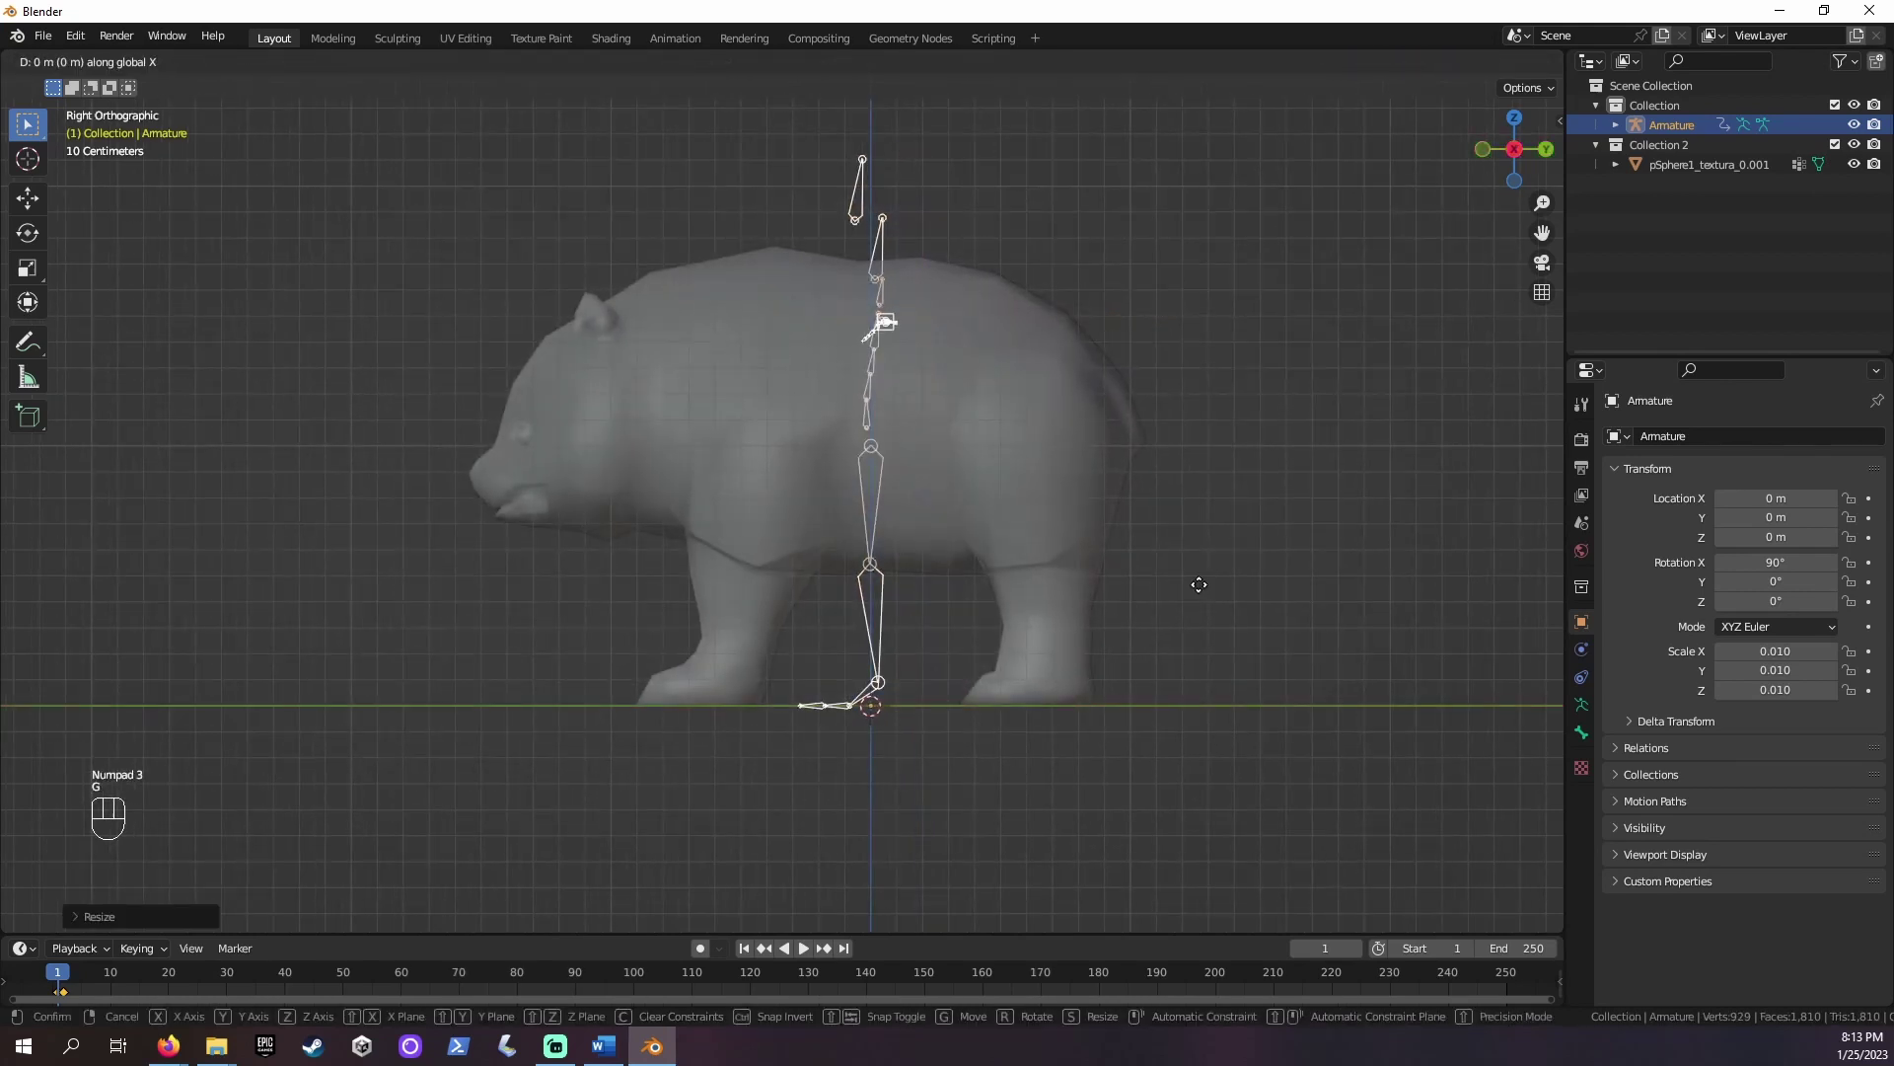
click(1068, 594)
key(Tab)
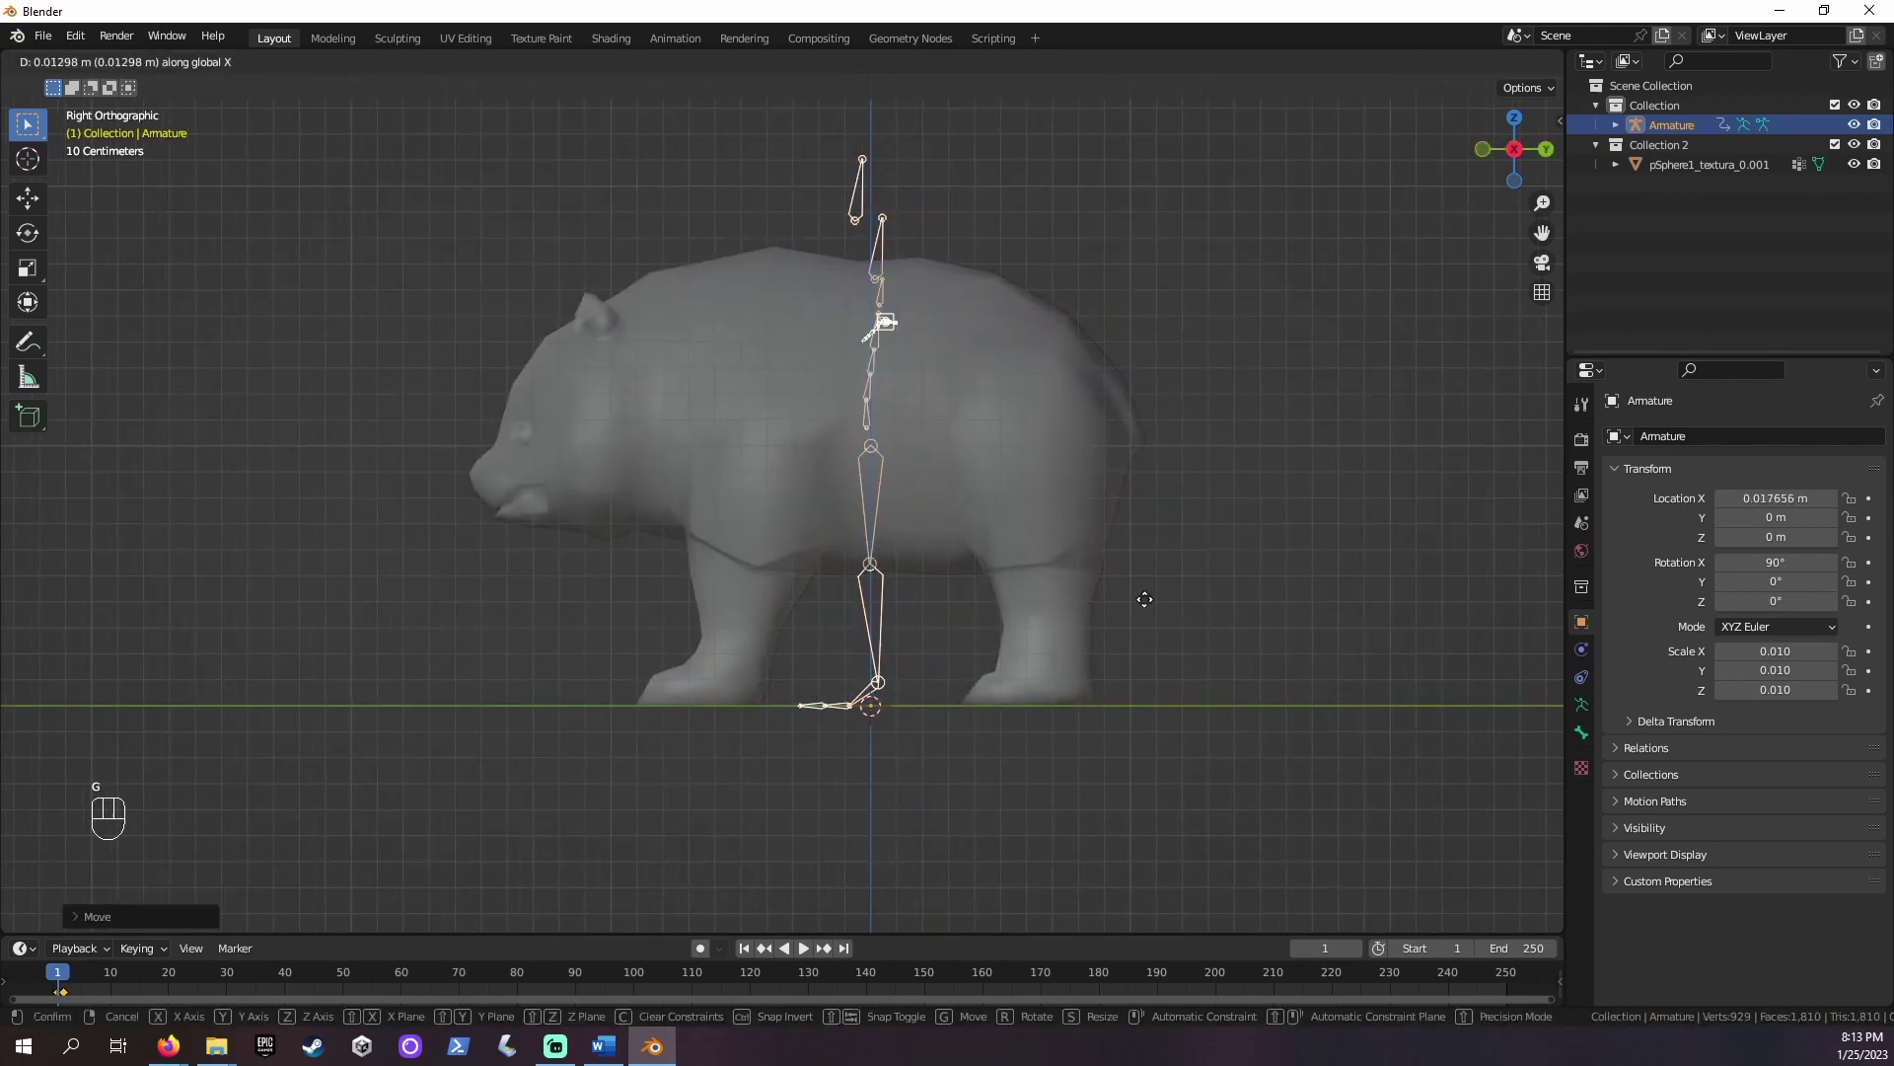
key(Tab)
click(979, 635)
key(g)
click(1117, 689)
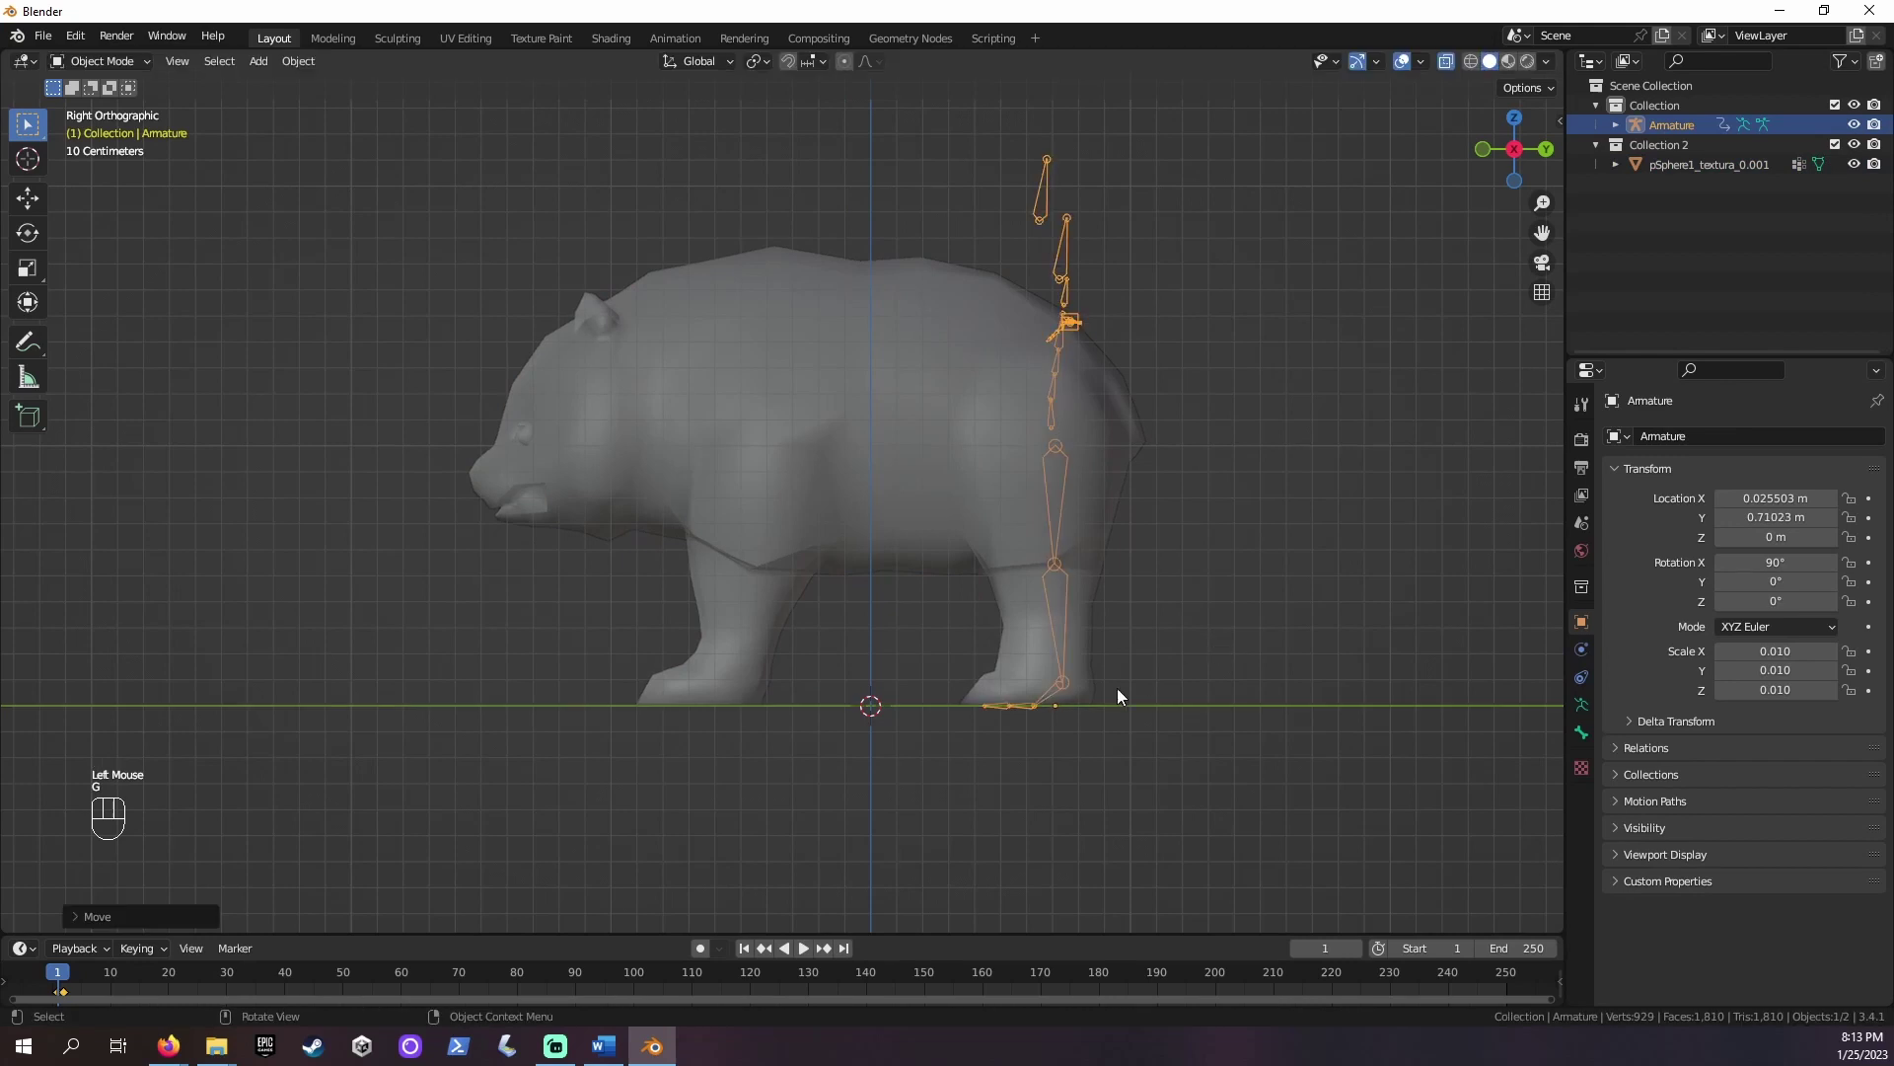
Centre the armature on the panda's body in front view, at about -0.005 m on X
middle_drag(1117, 688, 1274, 699)
key(KP_1)
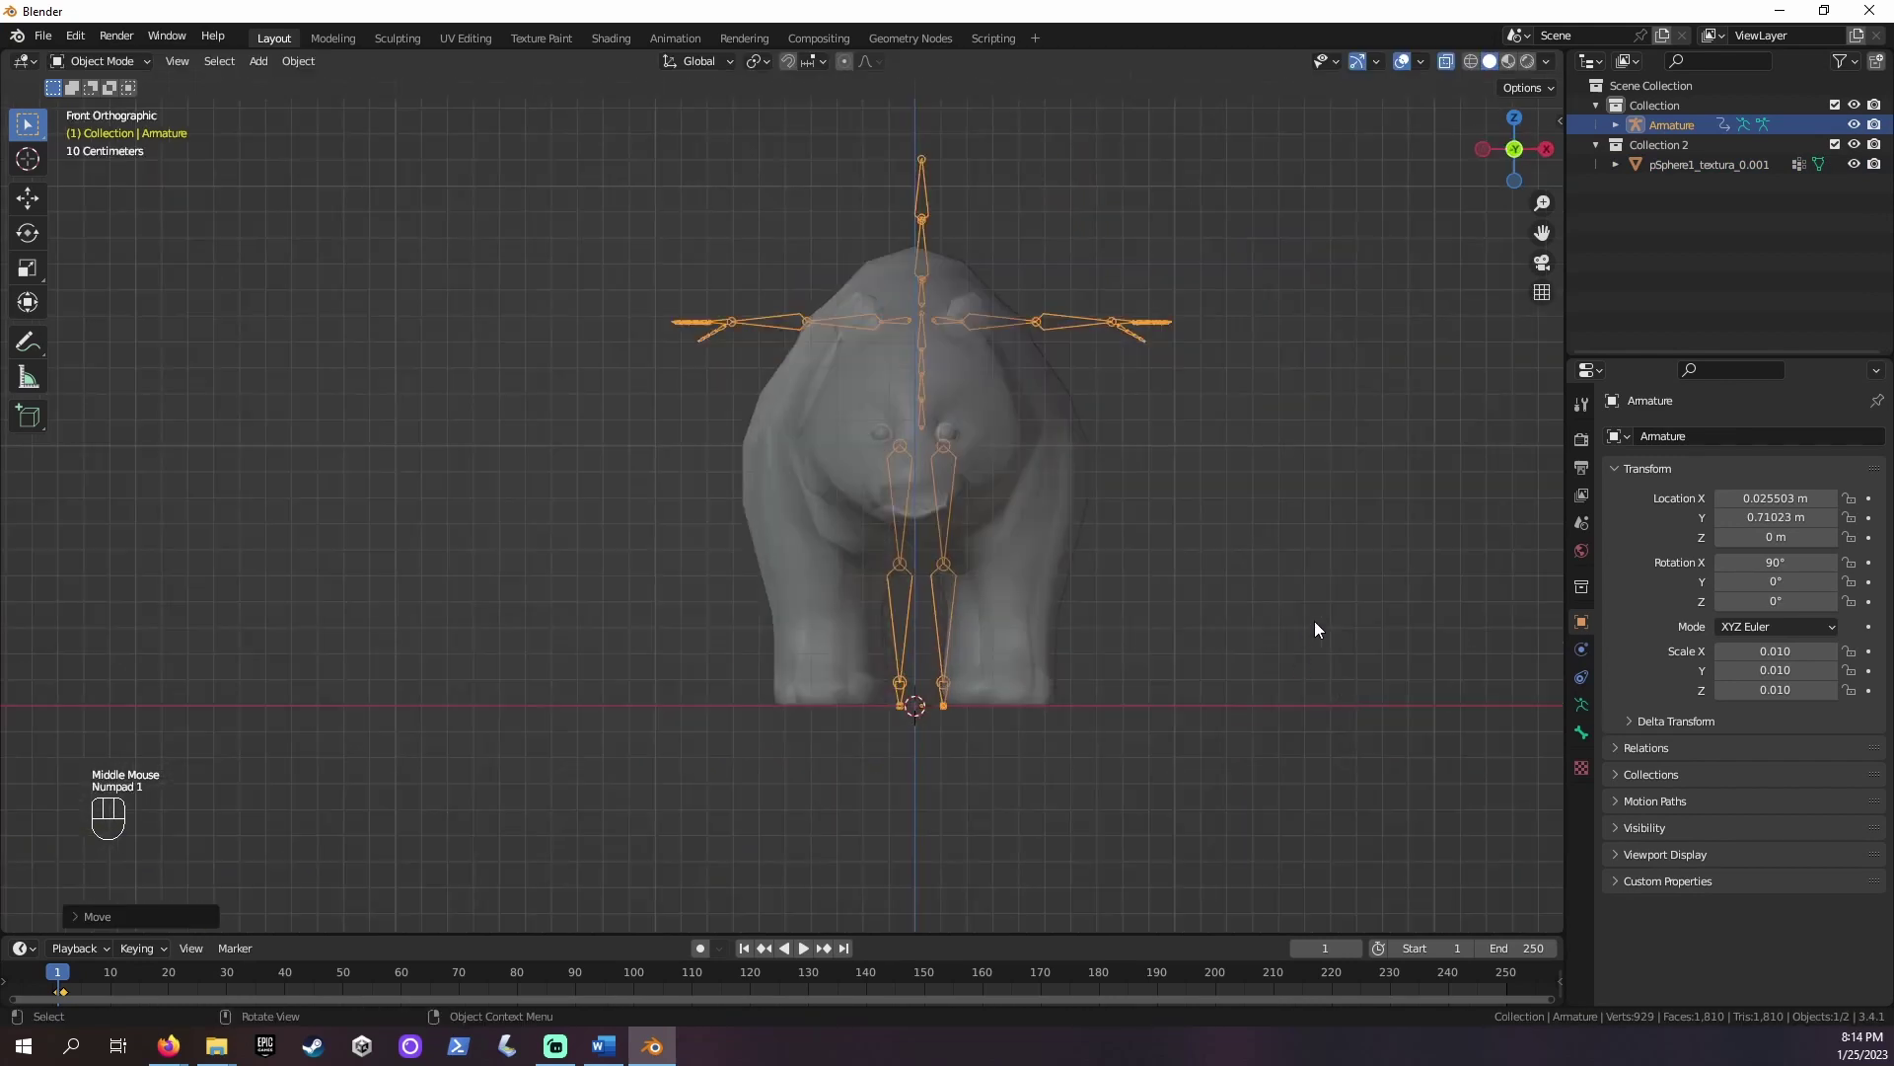
key(g)
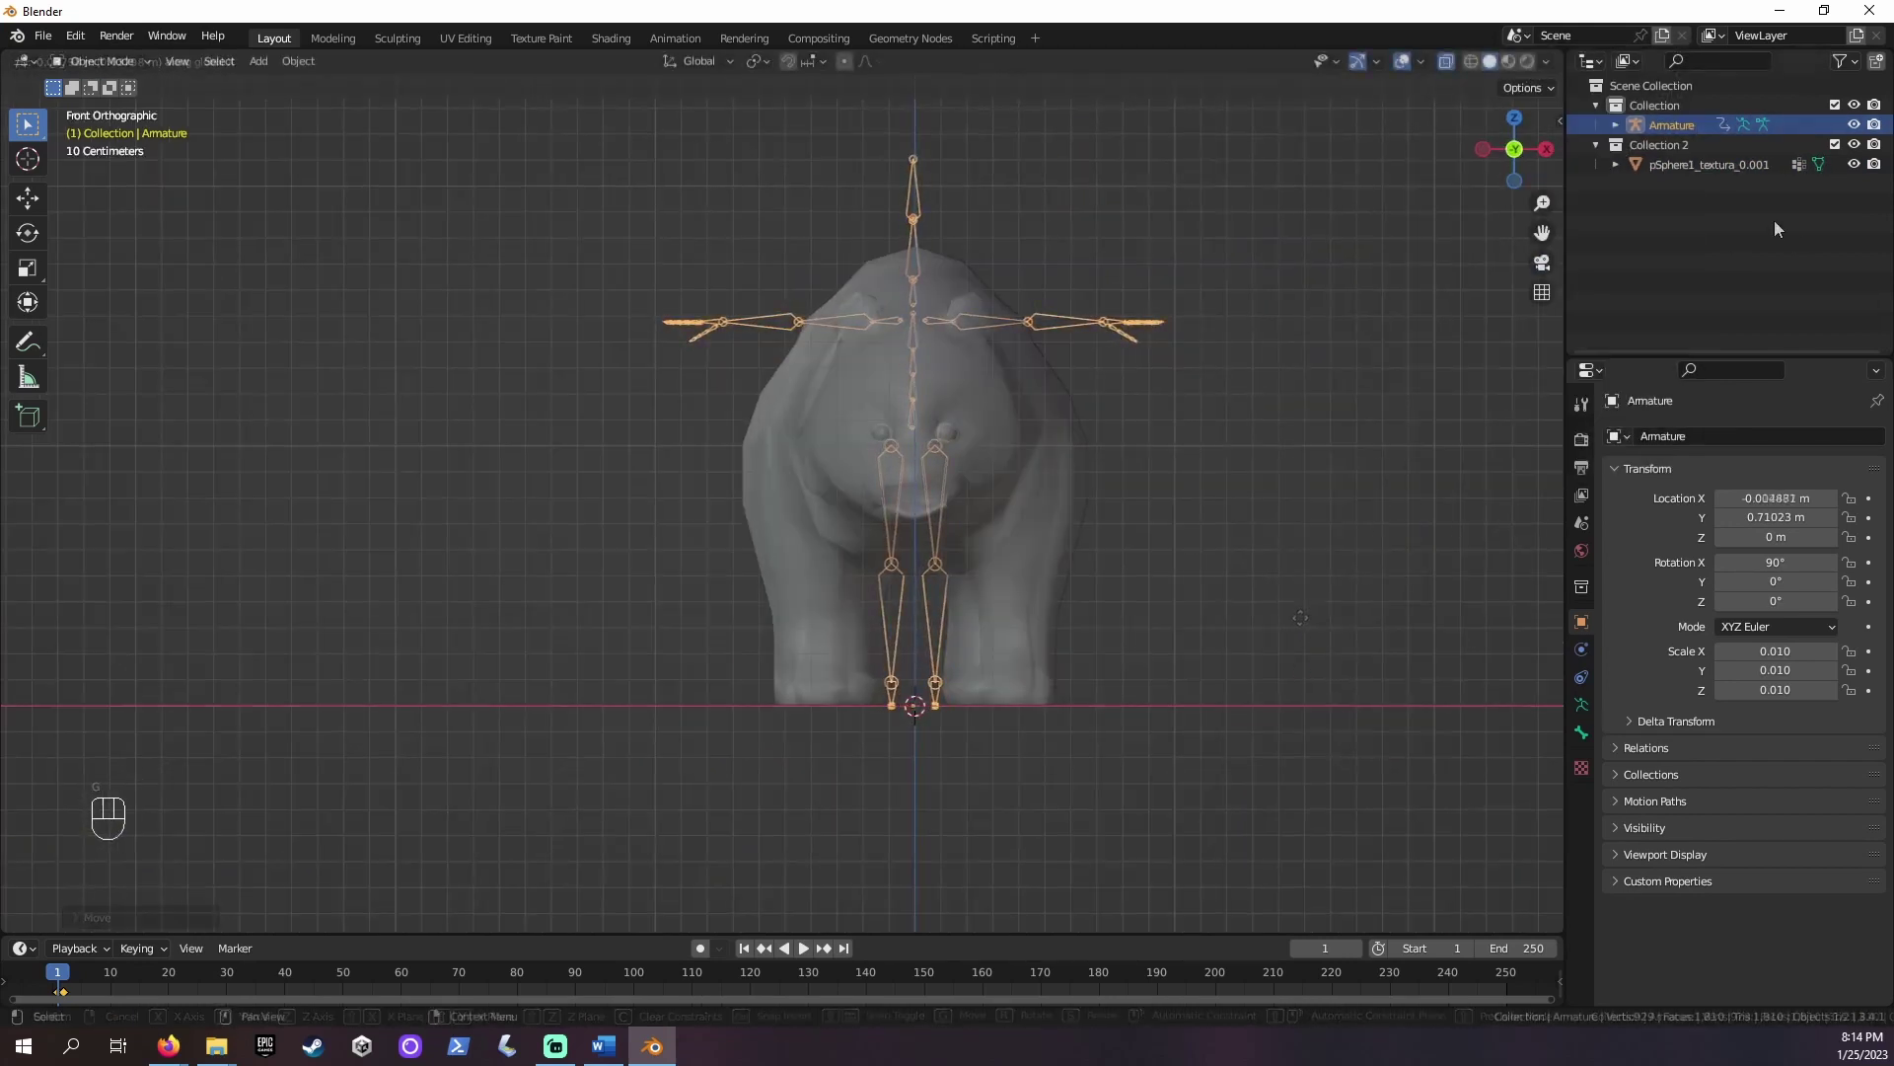
Duplicate the armature by copying and pasting it in the Outliner, and hide the copy Armature.001
right_click(1671, 124)
right_click(1672, 125)
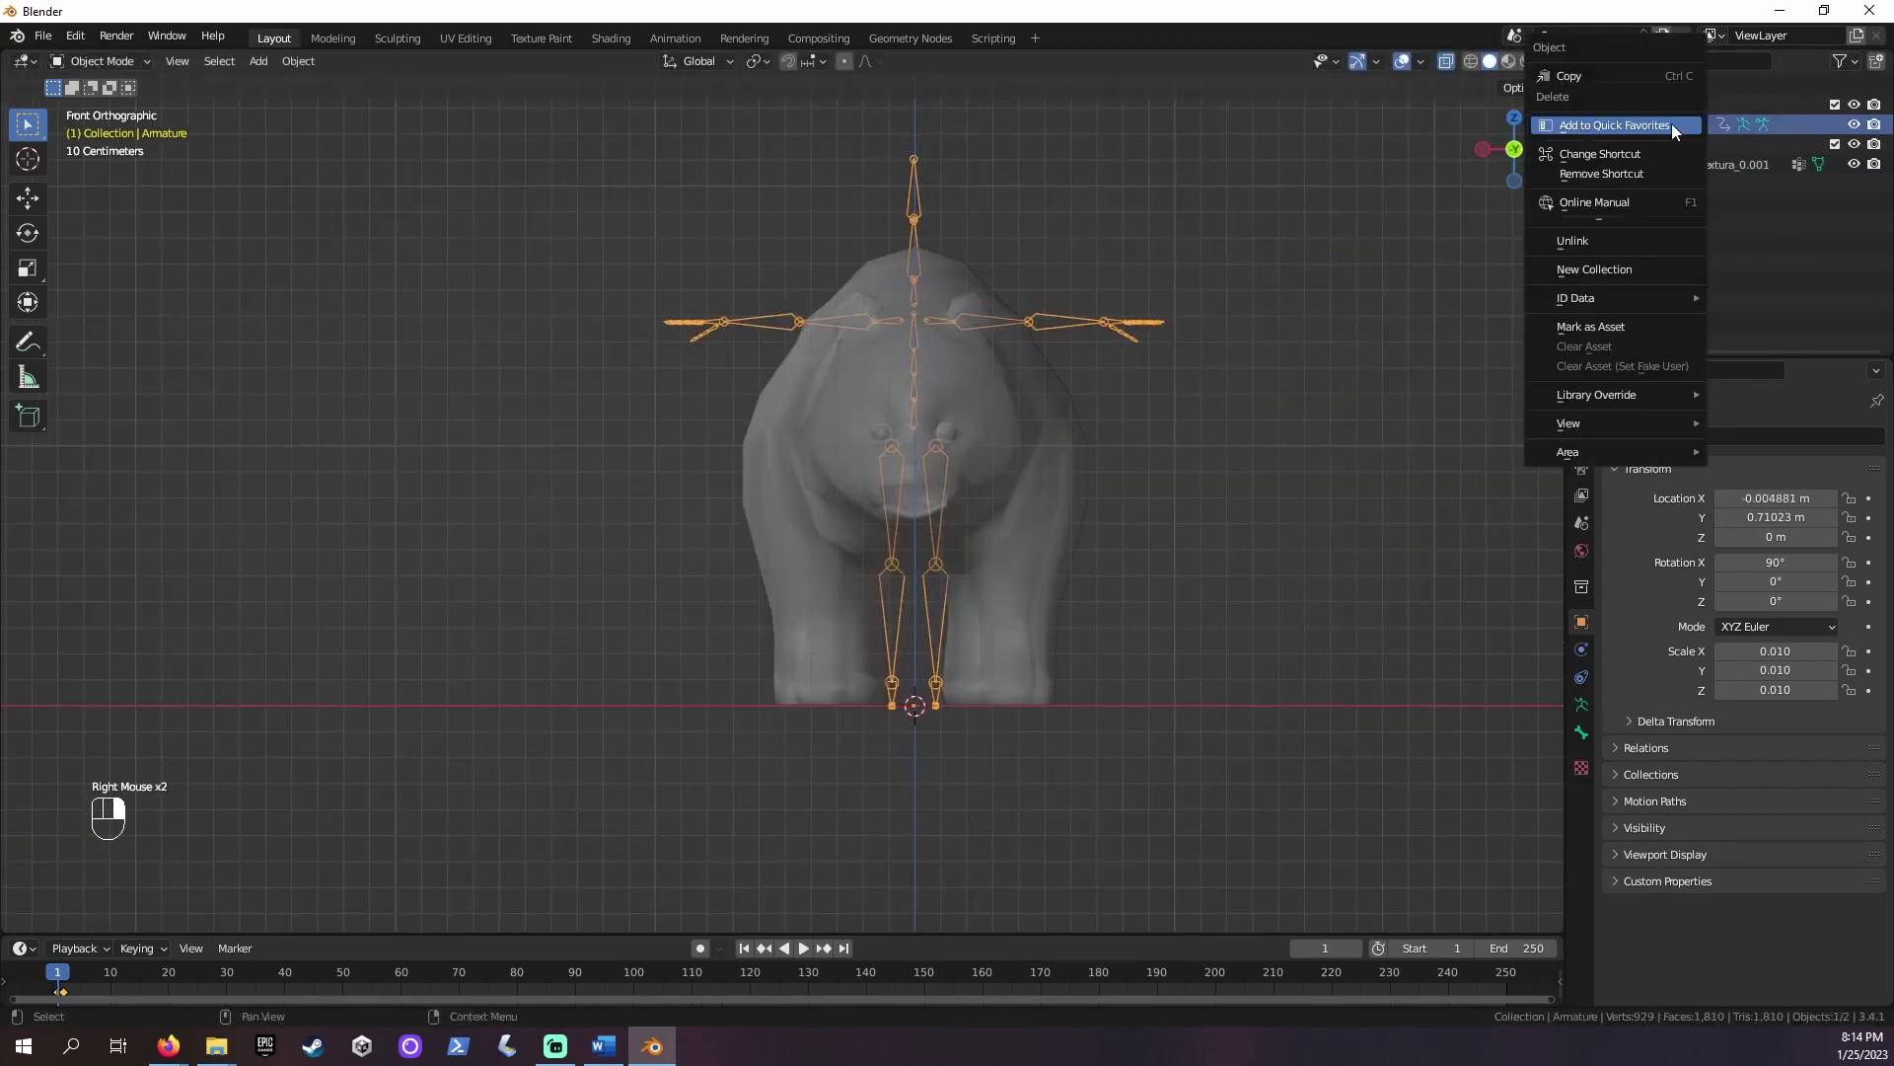
right_drag(1711, 129, 1631, 75)
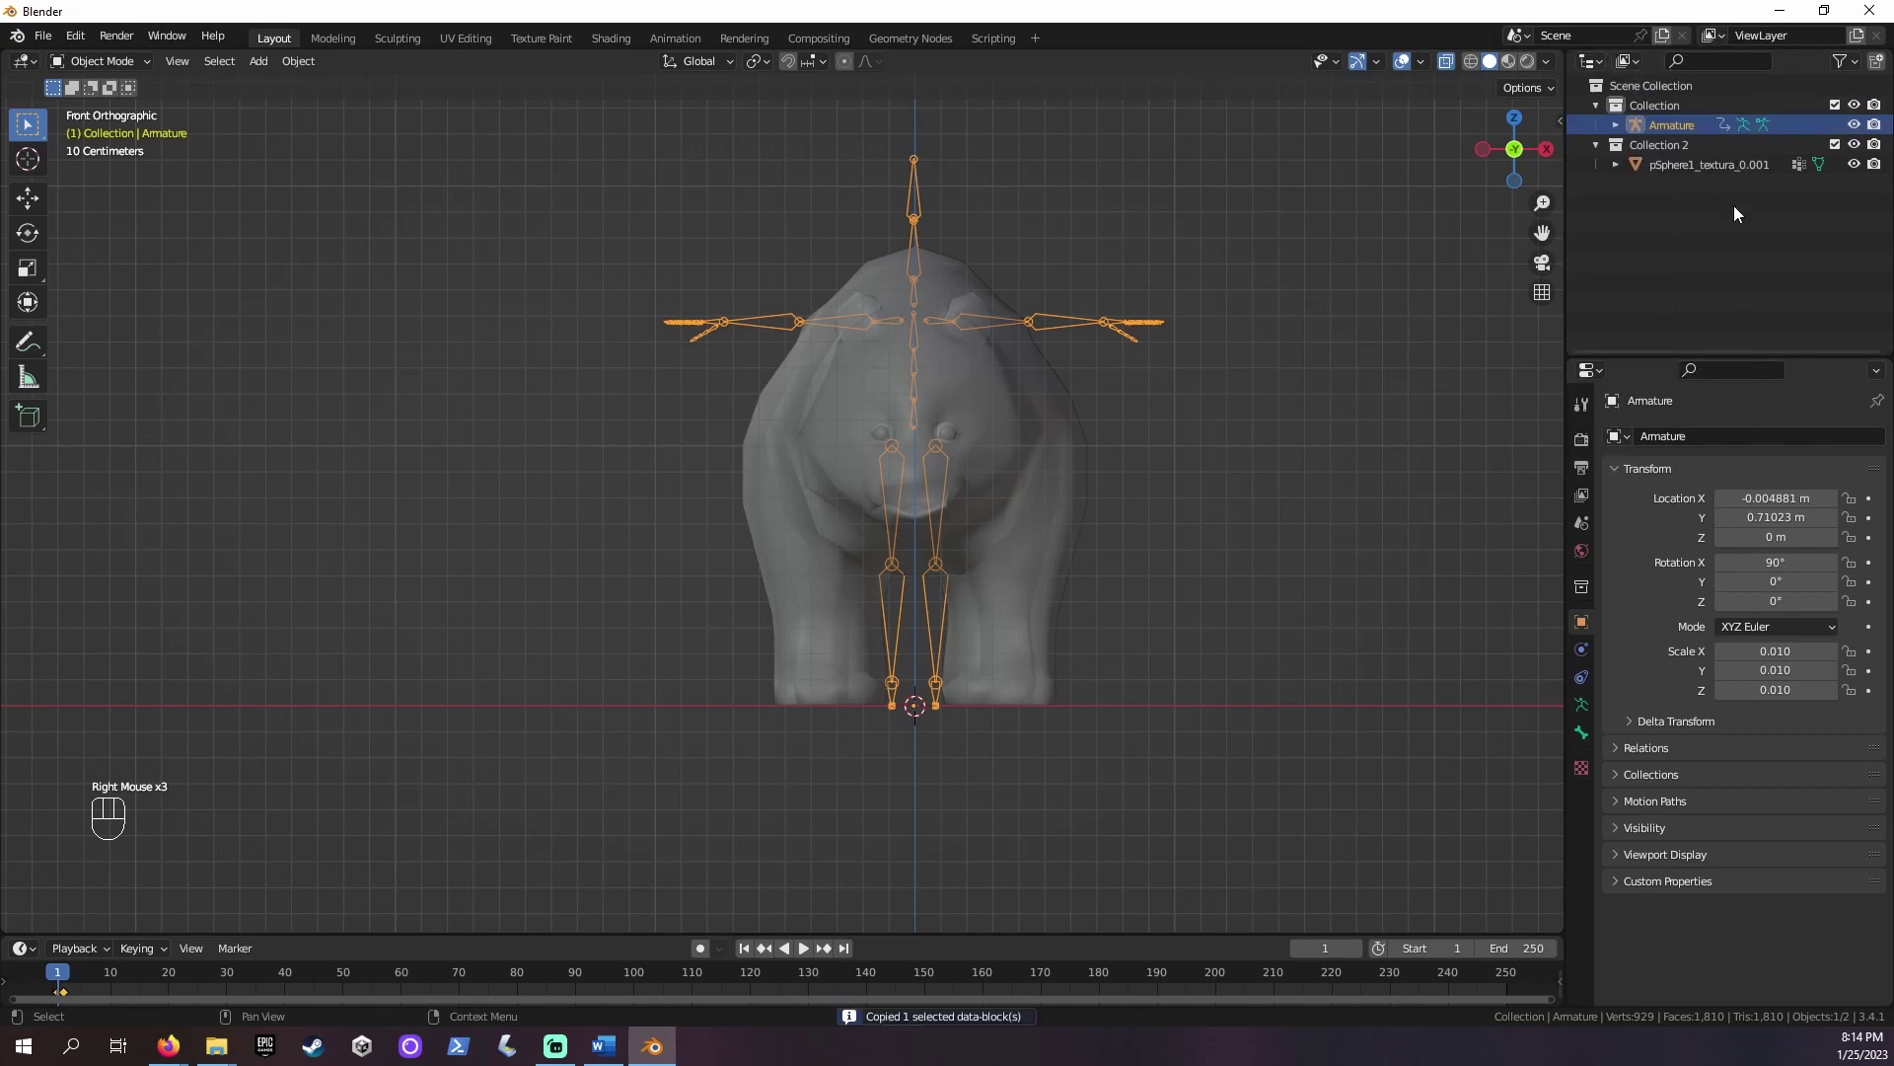
right_click(1732, 207)
click(1689, 225)
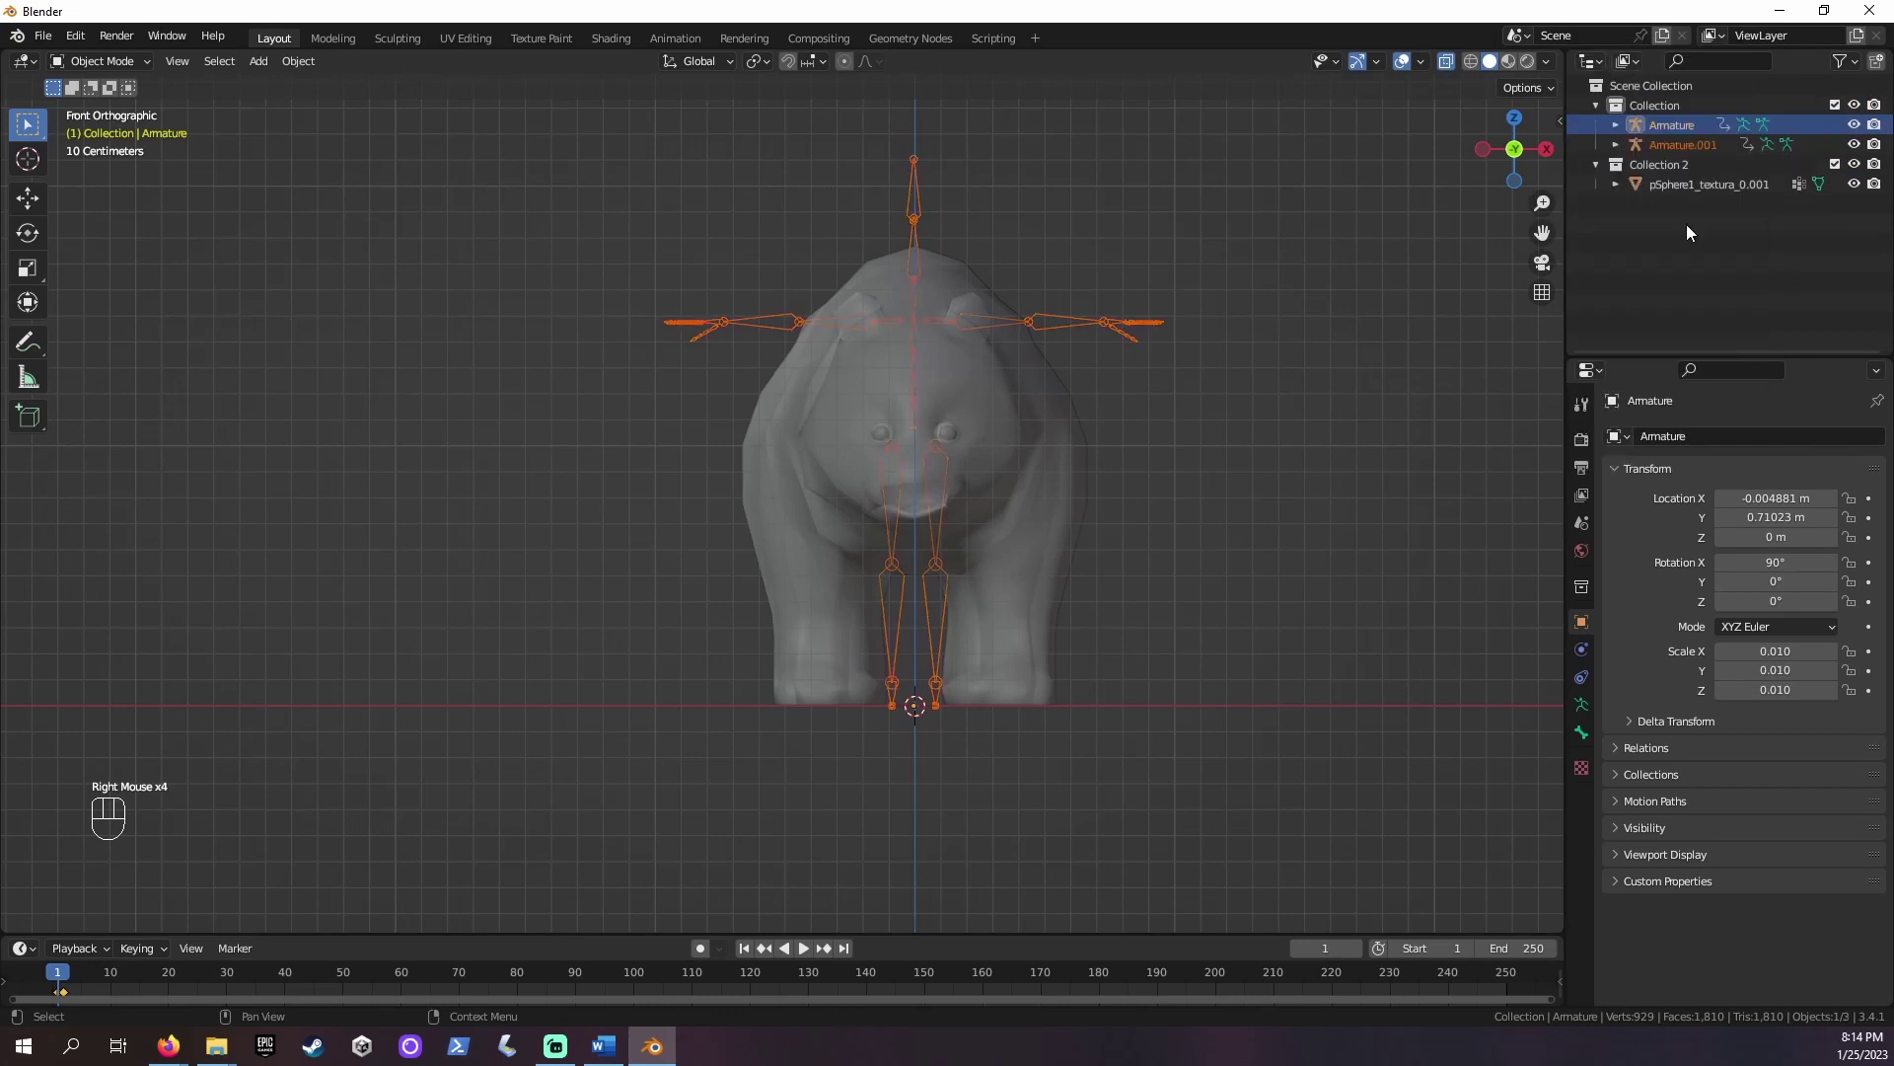
click(1691, 146)
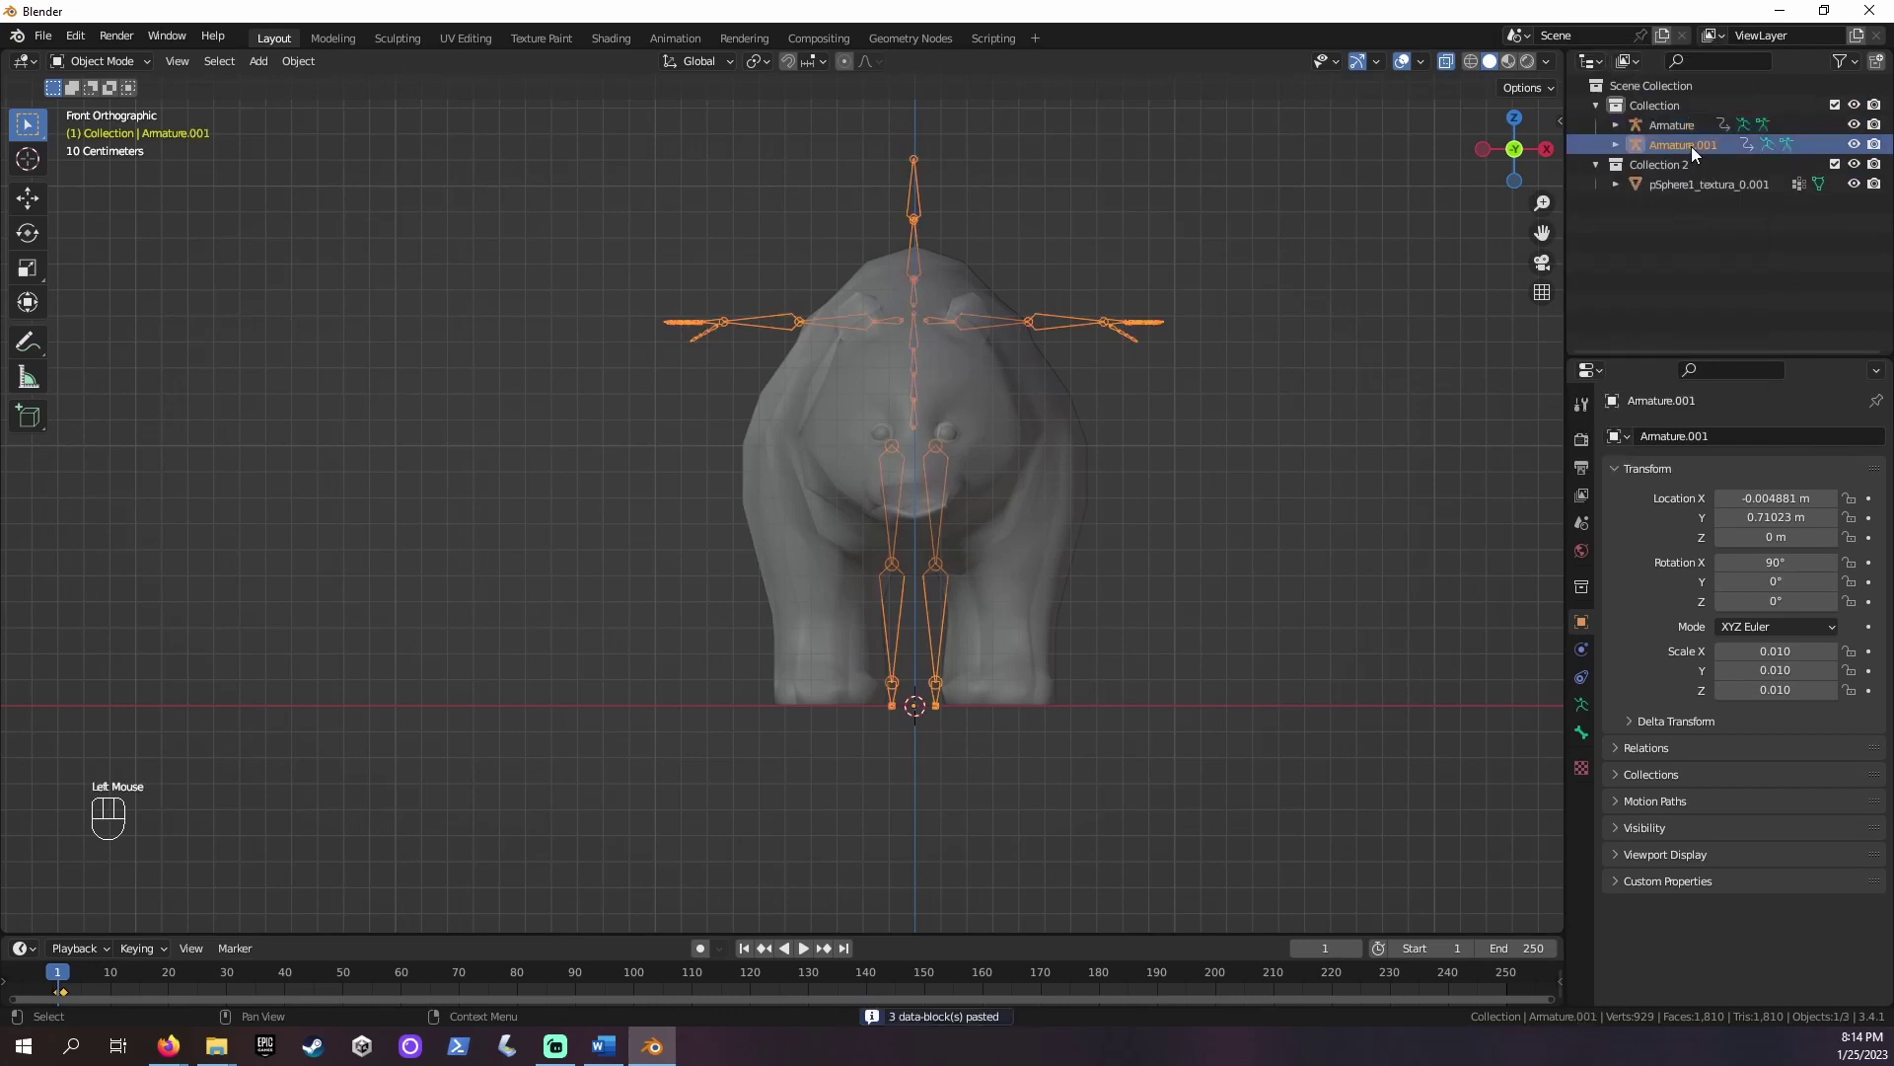
click(1853, 145)
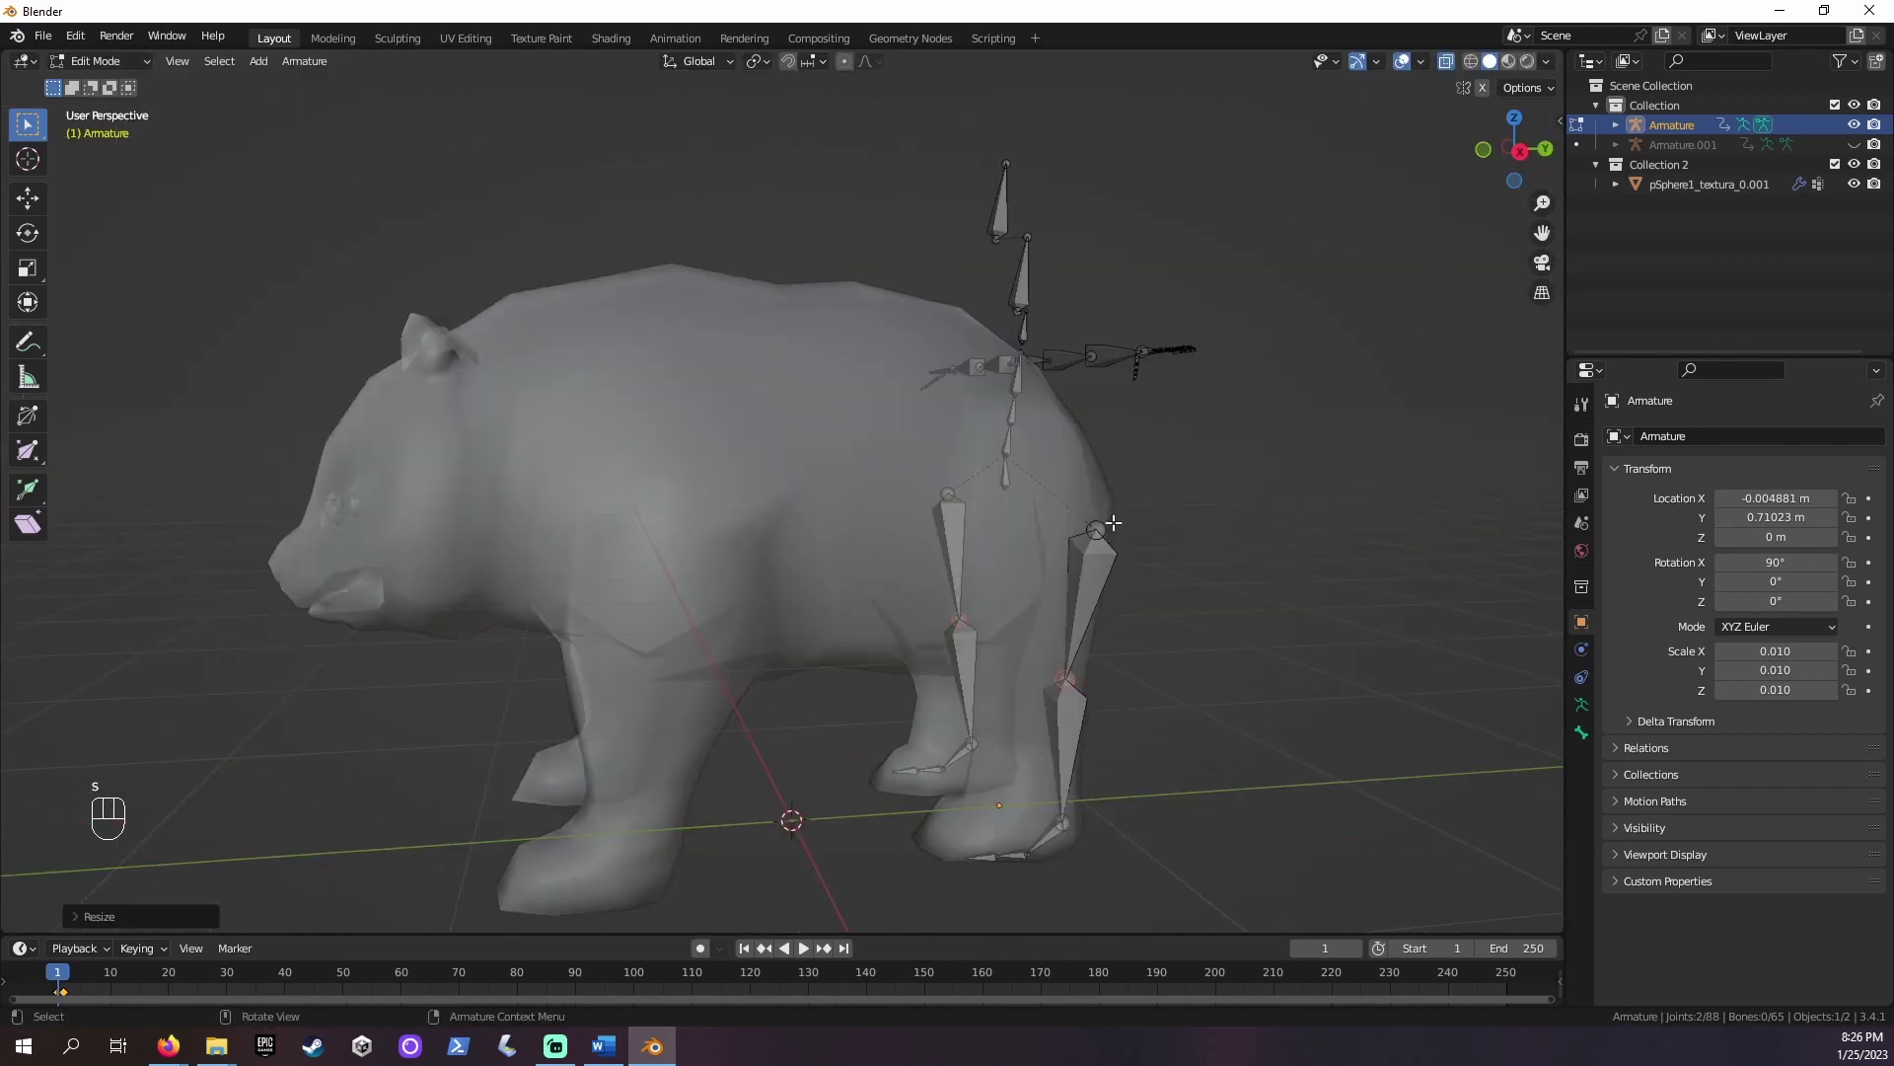
Scale the spacing of the upper leg joints along X and move the leg bones along Y into the panda's hind legs
click(1096, 530)
shift+click(947, 493)
key(s)
key(x)
click(1201, 572)
middle_drag(1200, 571, 1010, 664)
key(KP_3)
key(g)
key(y)
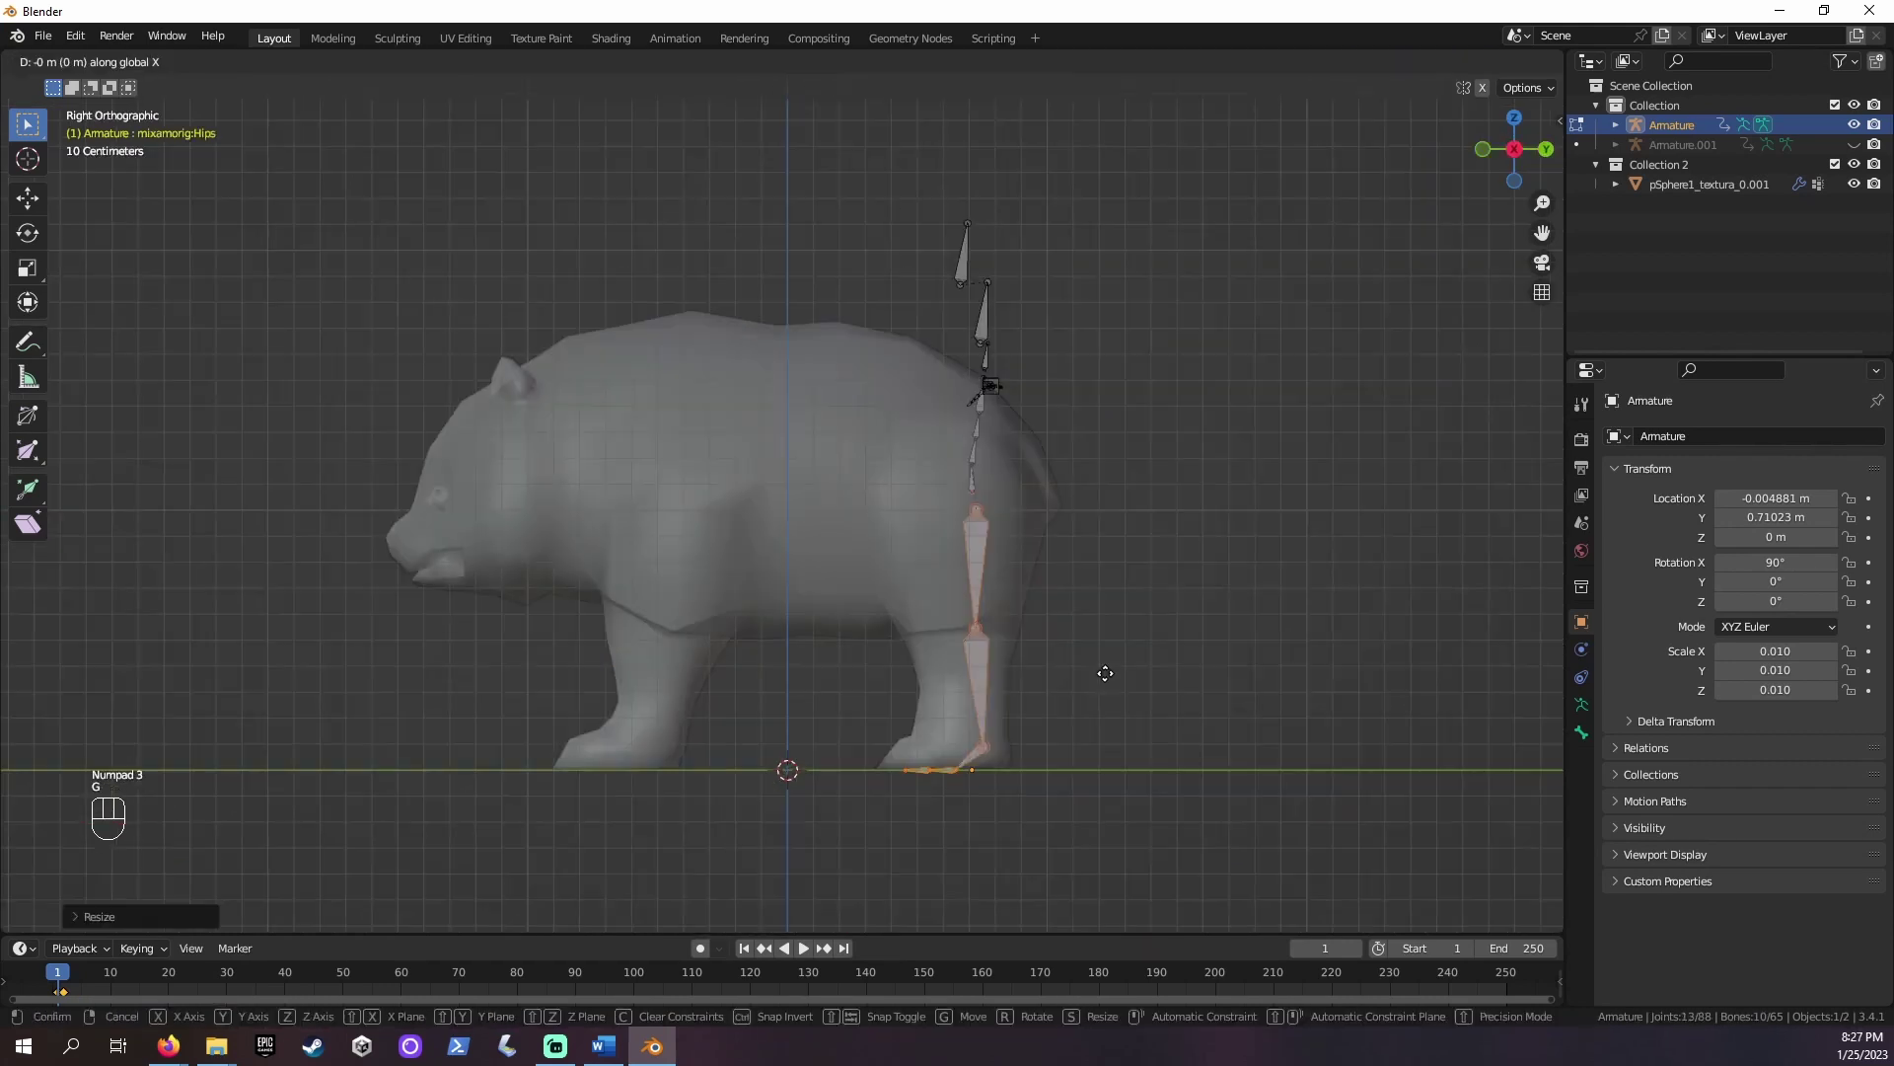
click(1104, 668)
key(KP_1)
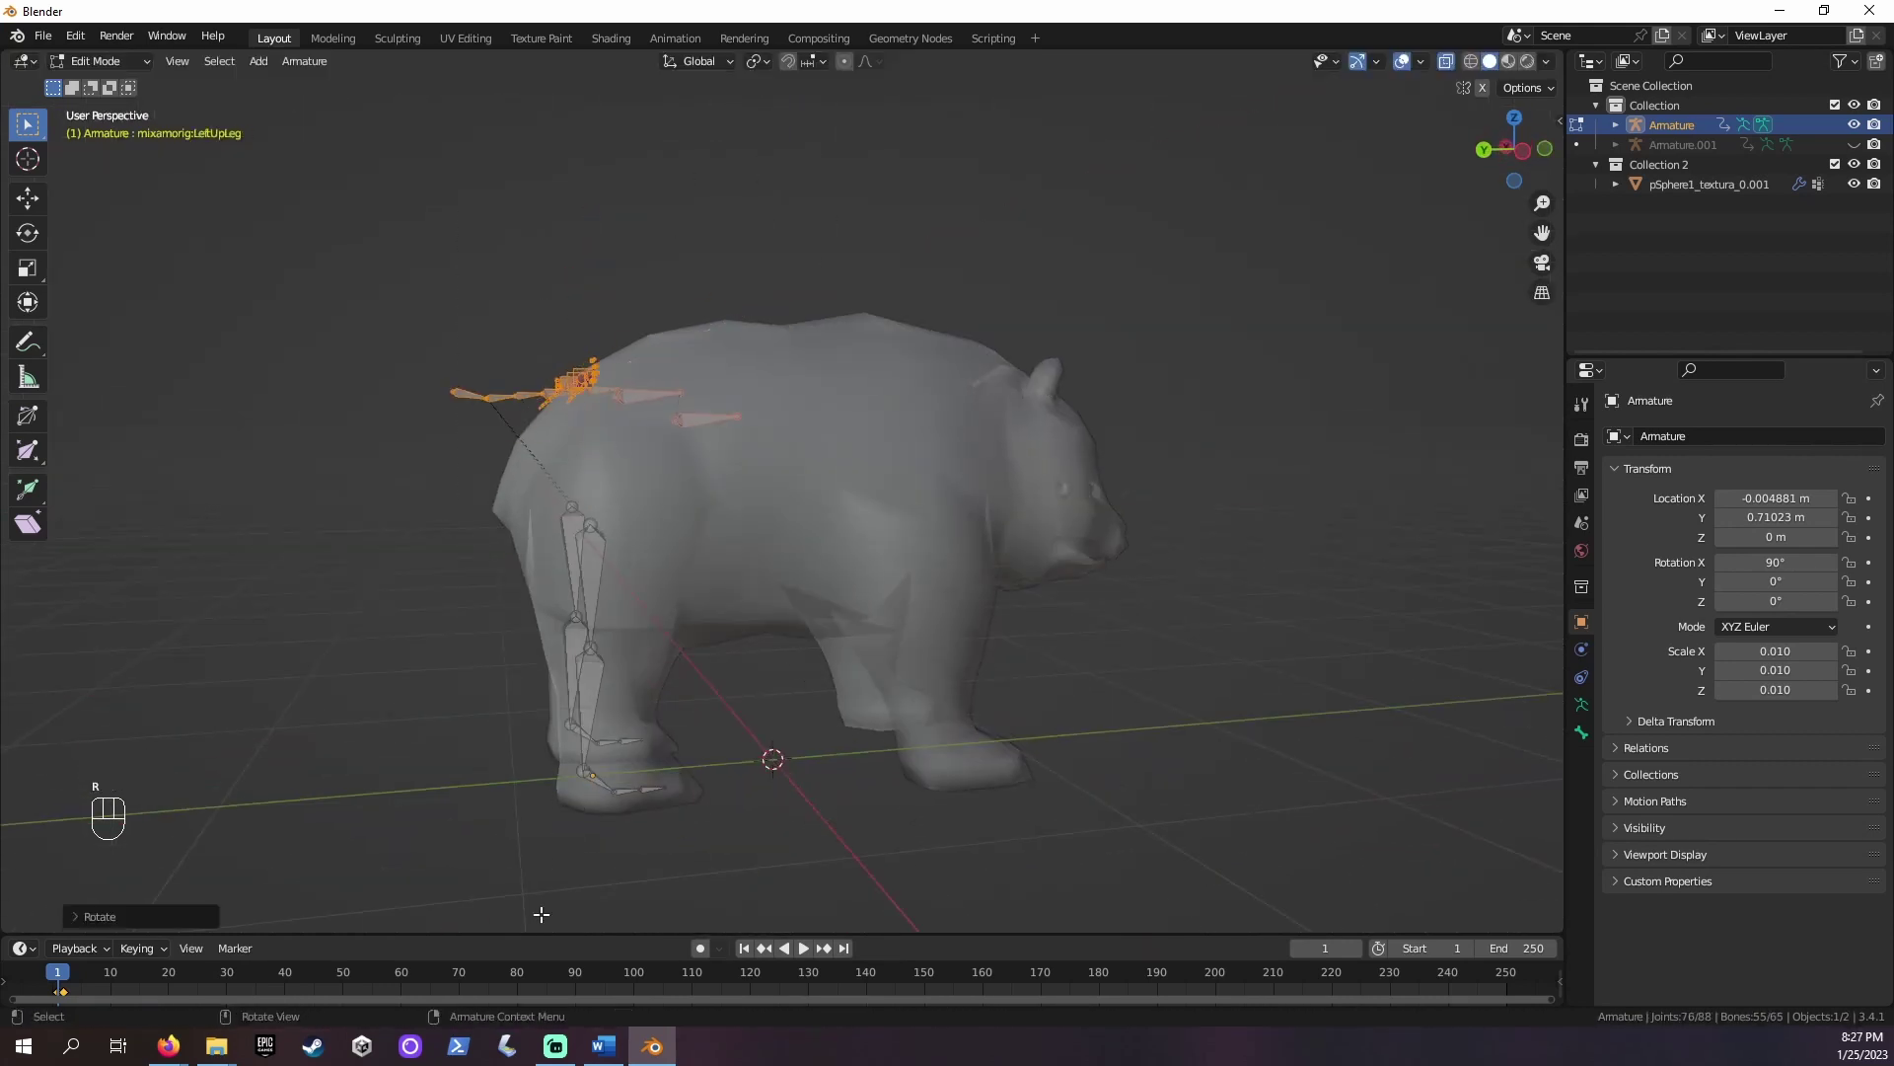
Move the upper-body bones forward in side view and adjust the spine joints to follow the panda's back
key(KP_3)
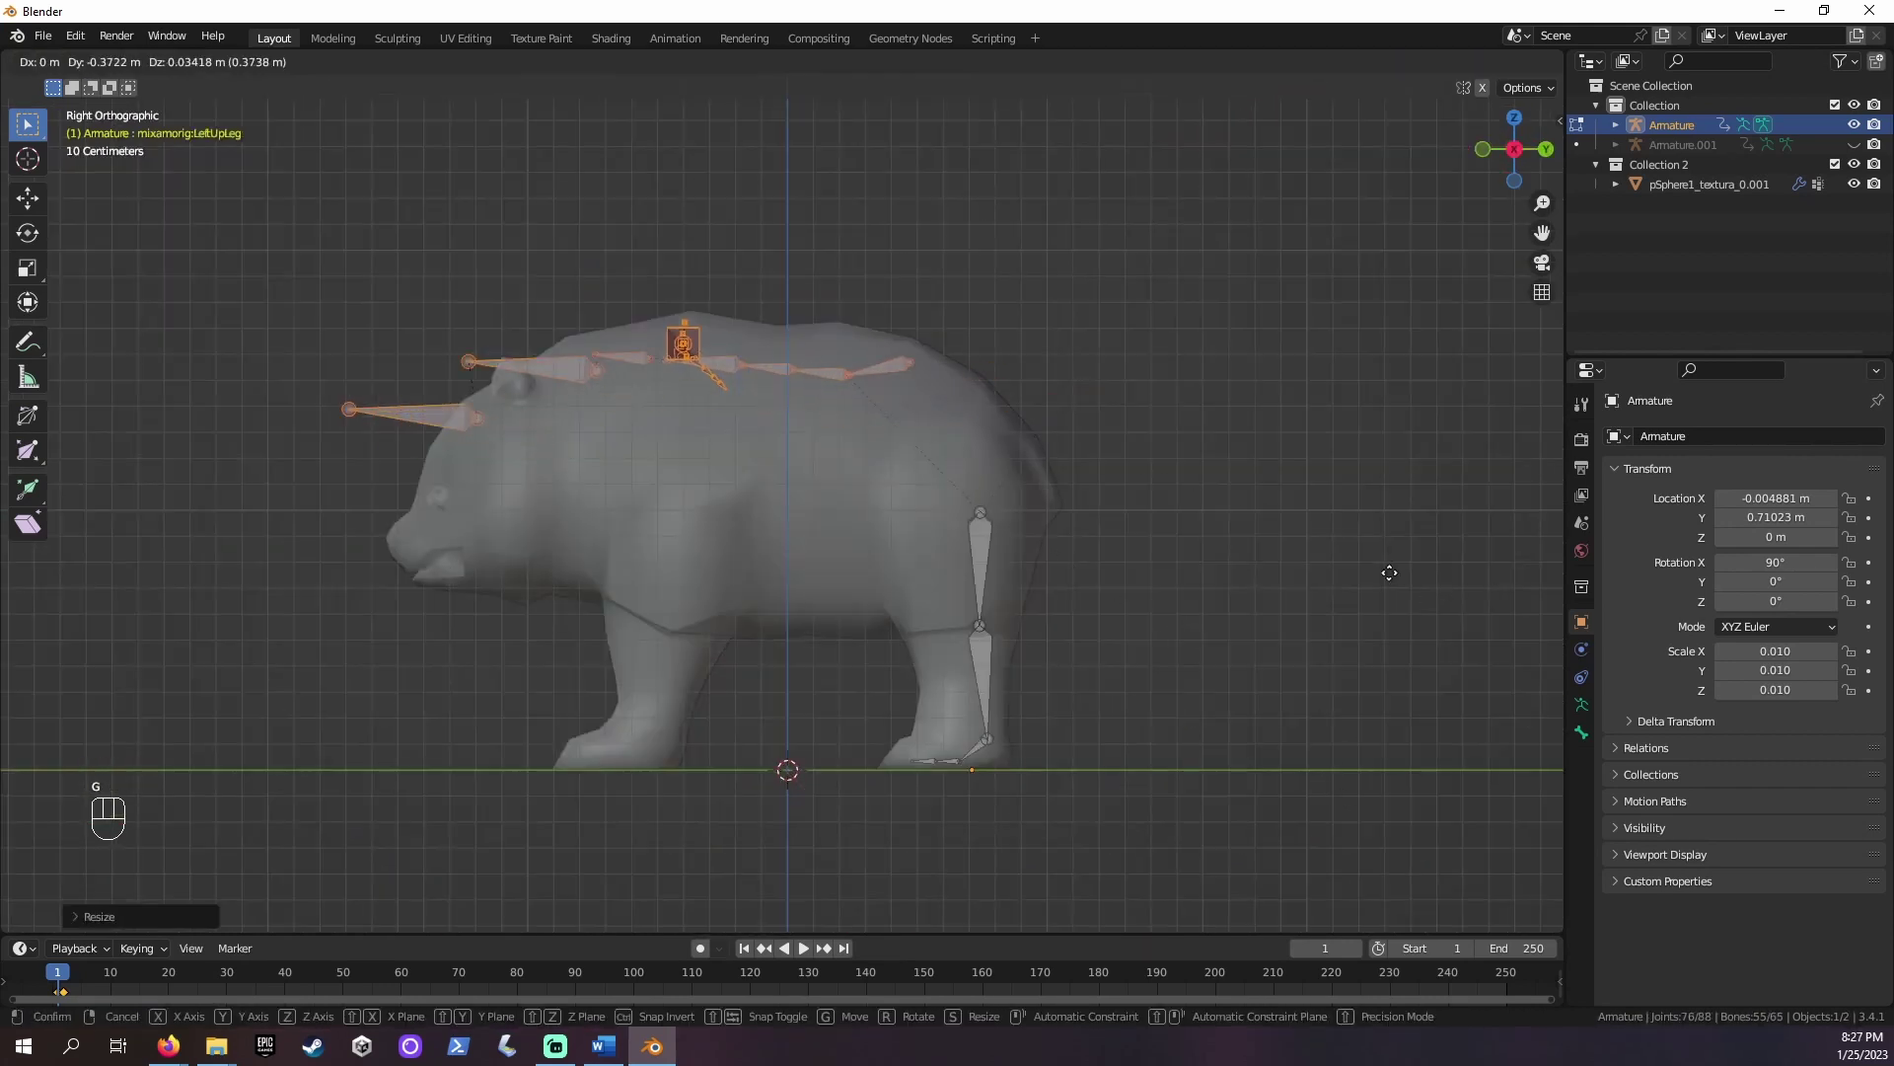
click(654, 368)
key(g)
click(795, 469)
click(806, 404)
key(g)
click(837, 410)
Rotate and move the neck and head bones in side view to fit the panda's neck and head
click(572, 387)
key(r)
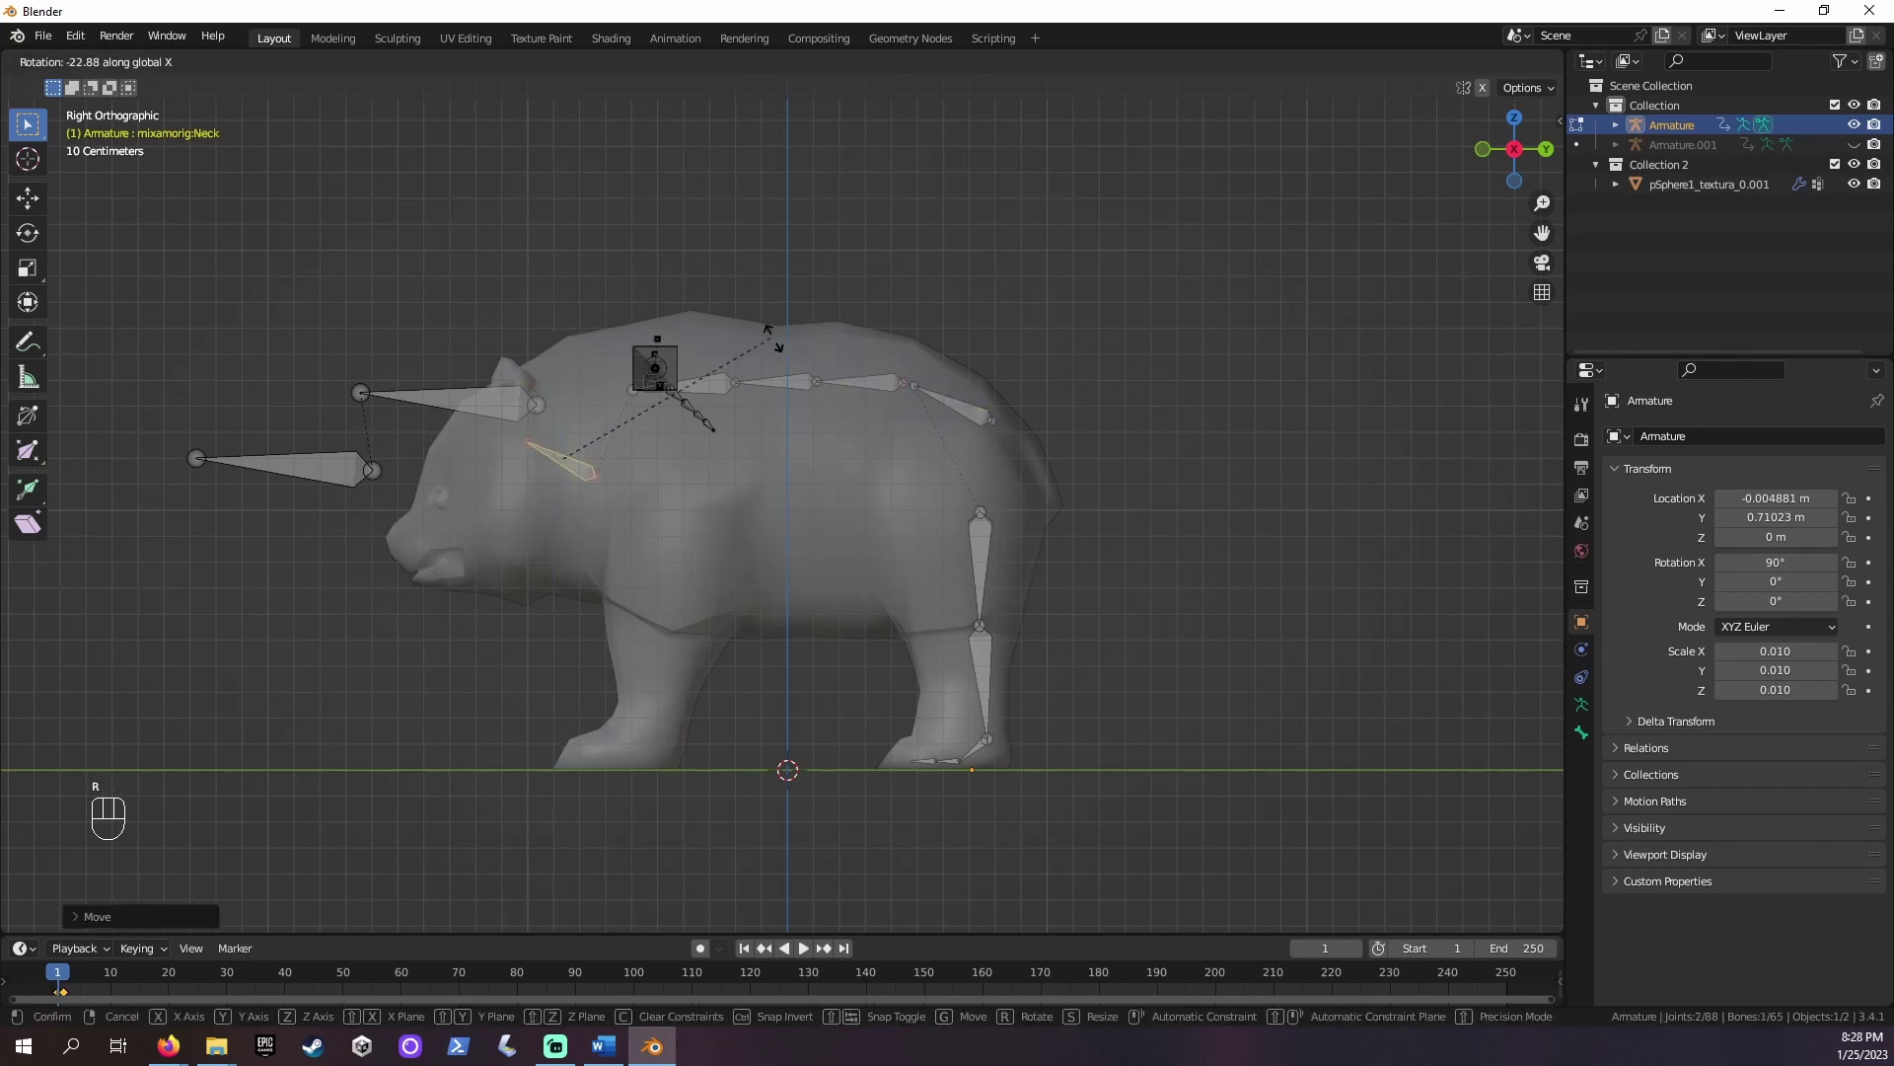
key(r)
click(800, 585)
key(g)
click(858, 553)
click(296, 467)
key(r)
key(g)
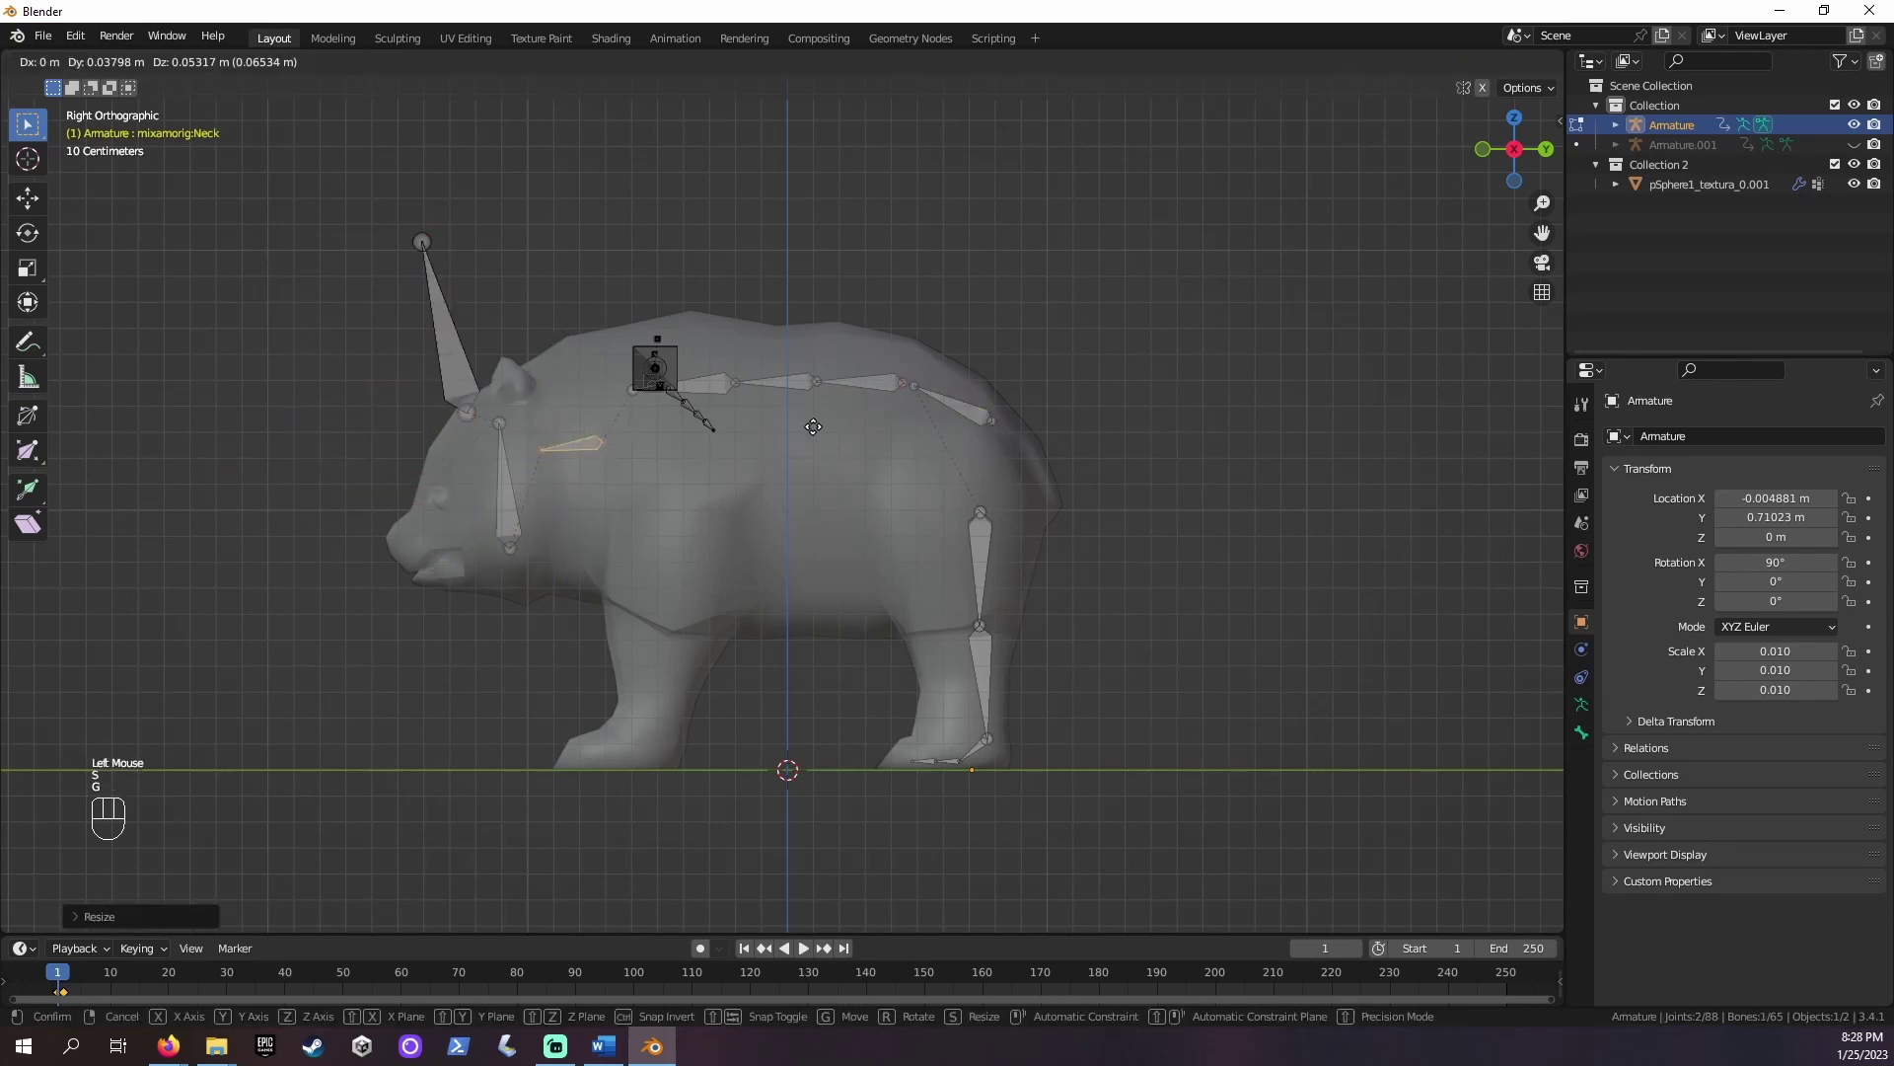
Rotate the shoulder bones downward in front view toward the panda's front legs
key(KP_1)
click(728, 379)
key(r)
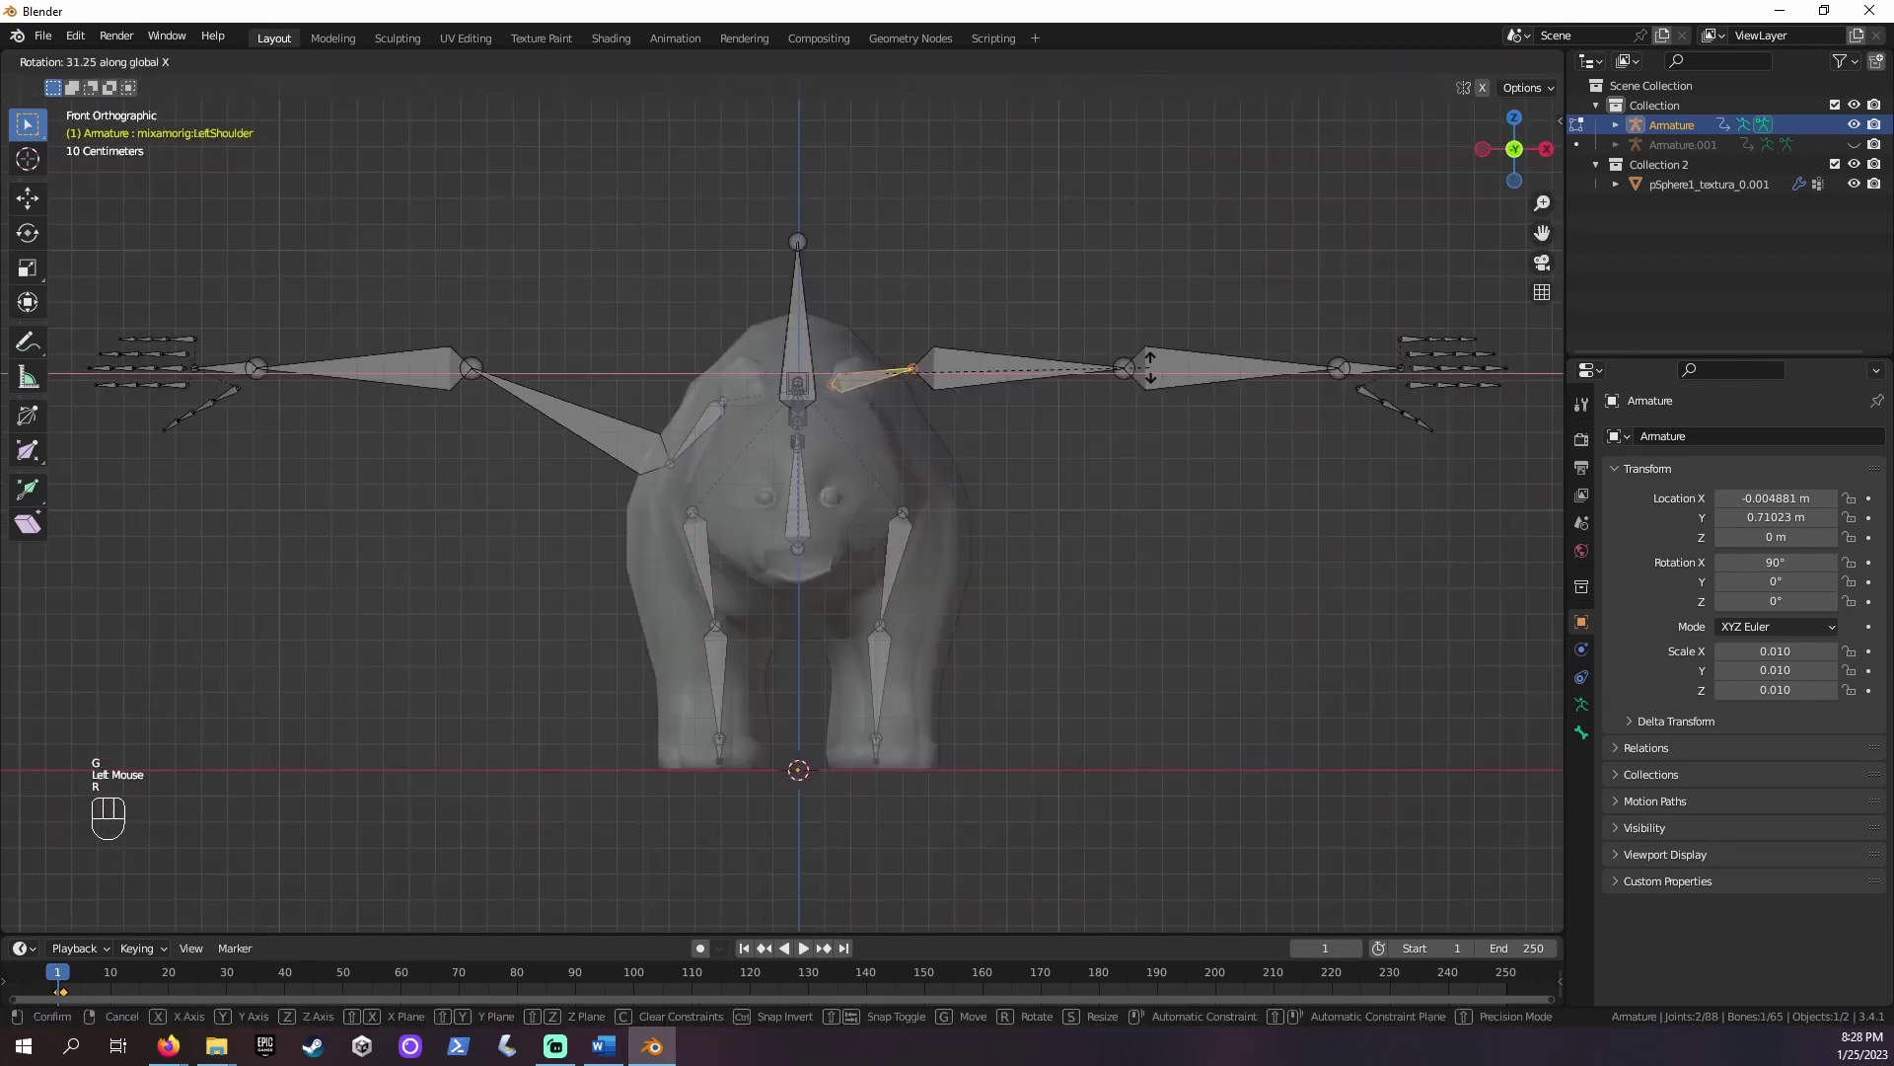
Delete the thumb bones from both hands of the armature
drag(1477, 515, 1342, 392)
key(Delete)
drag(254, 435, 156, 383)
key(Delete)
Move and rotate the right arm's elbow, forearm and hand bones down into the panda's right front leg
drag(612, 504, 106, 292)
shift+click(572, 419)
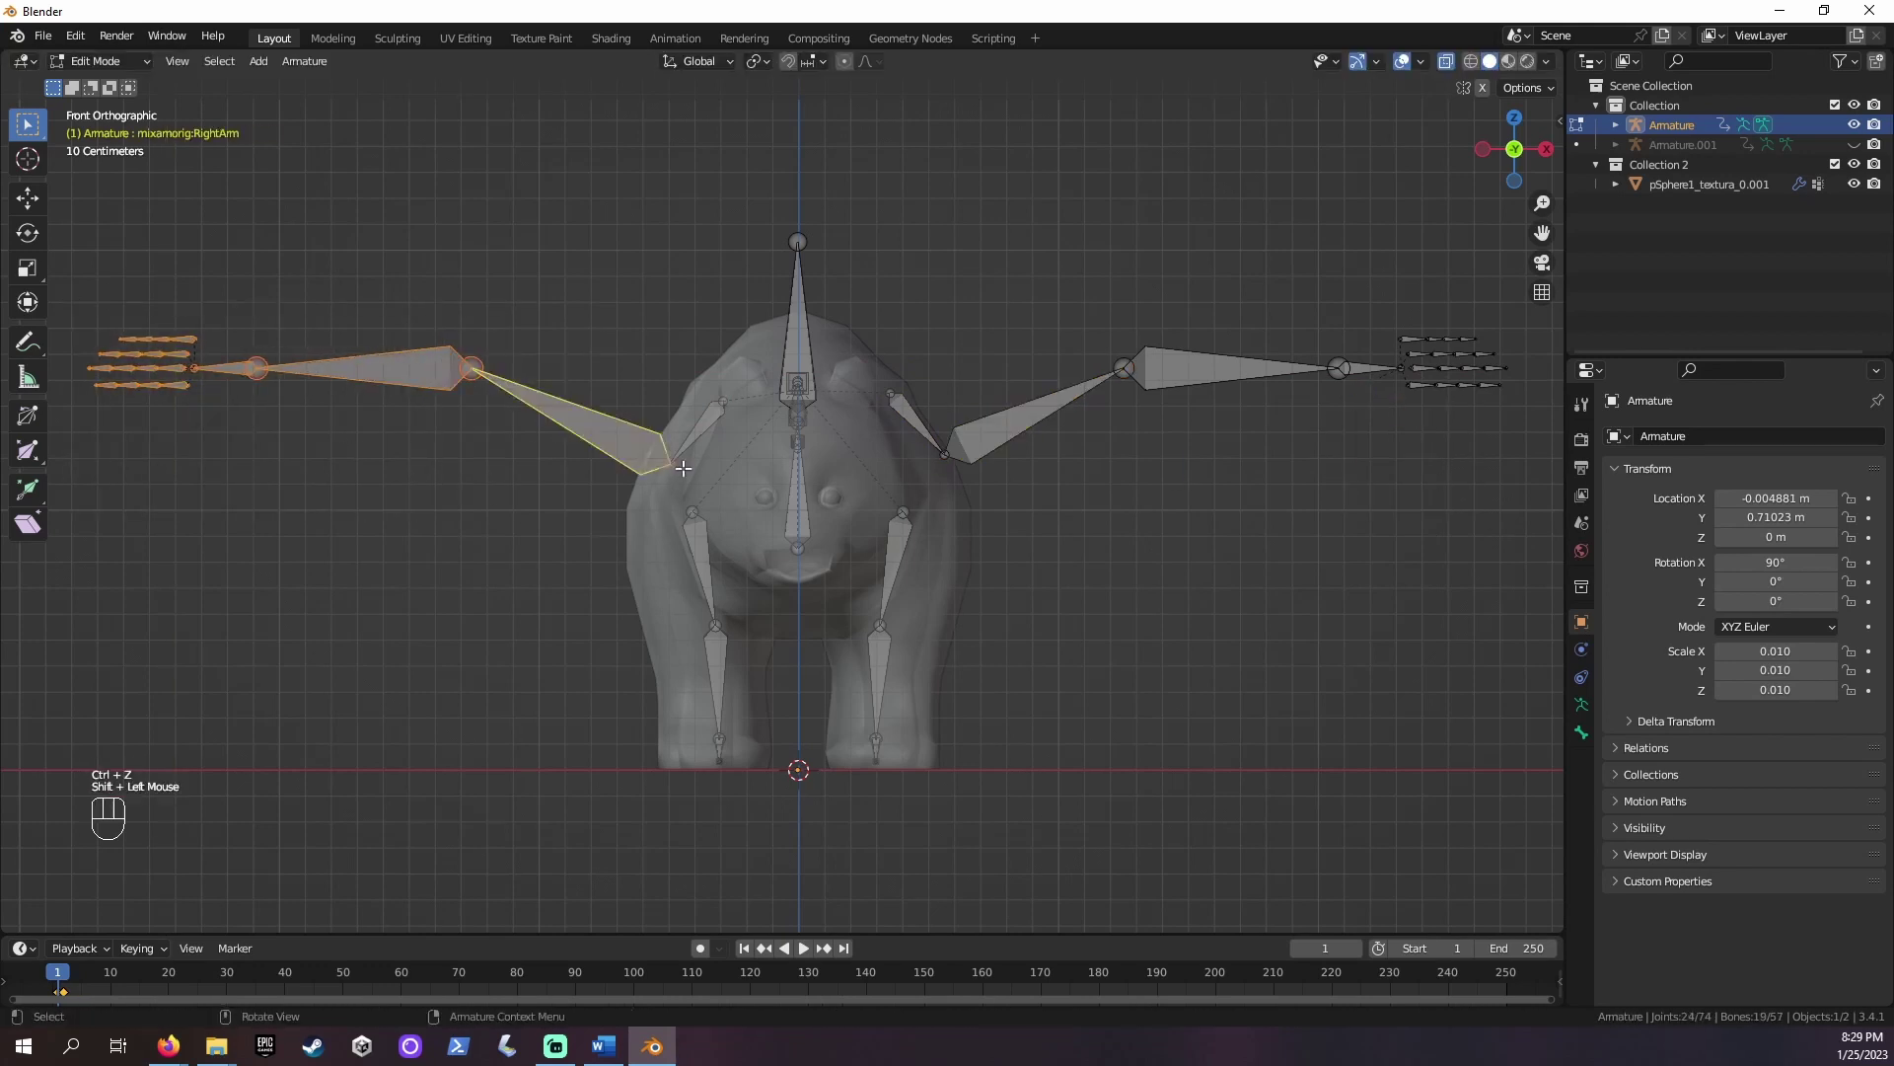
click(472, 368)
key(g)
click(775, 704)
click(256, 368)
key(r)
Move the left arm's elbow and wrist into the left front leg and turn the hand bones downward
click(1124, 368)
key(g)
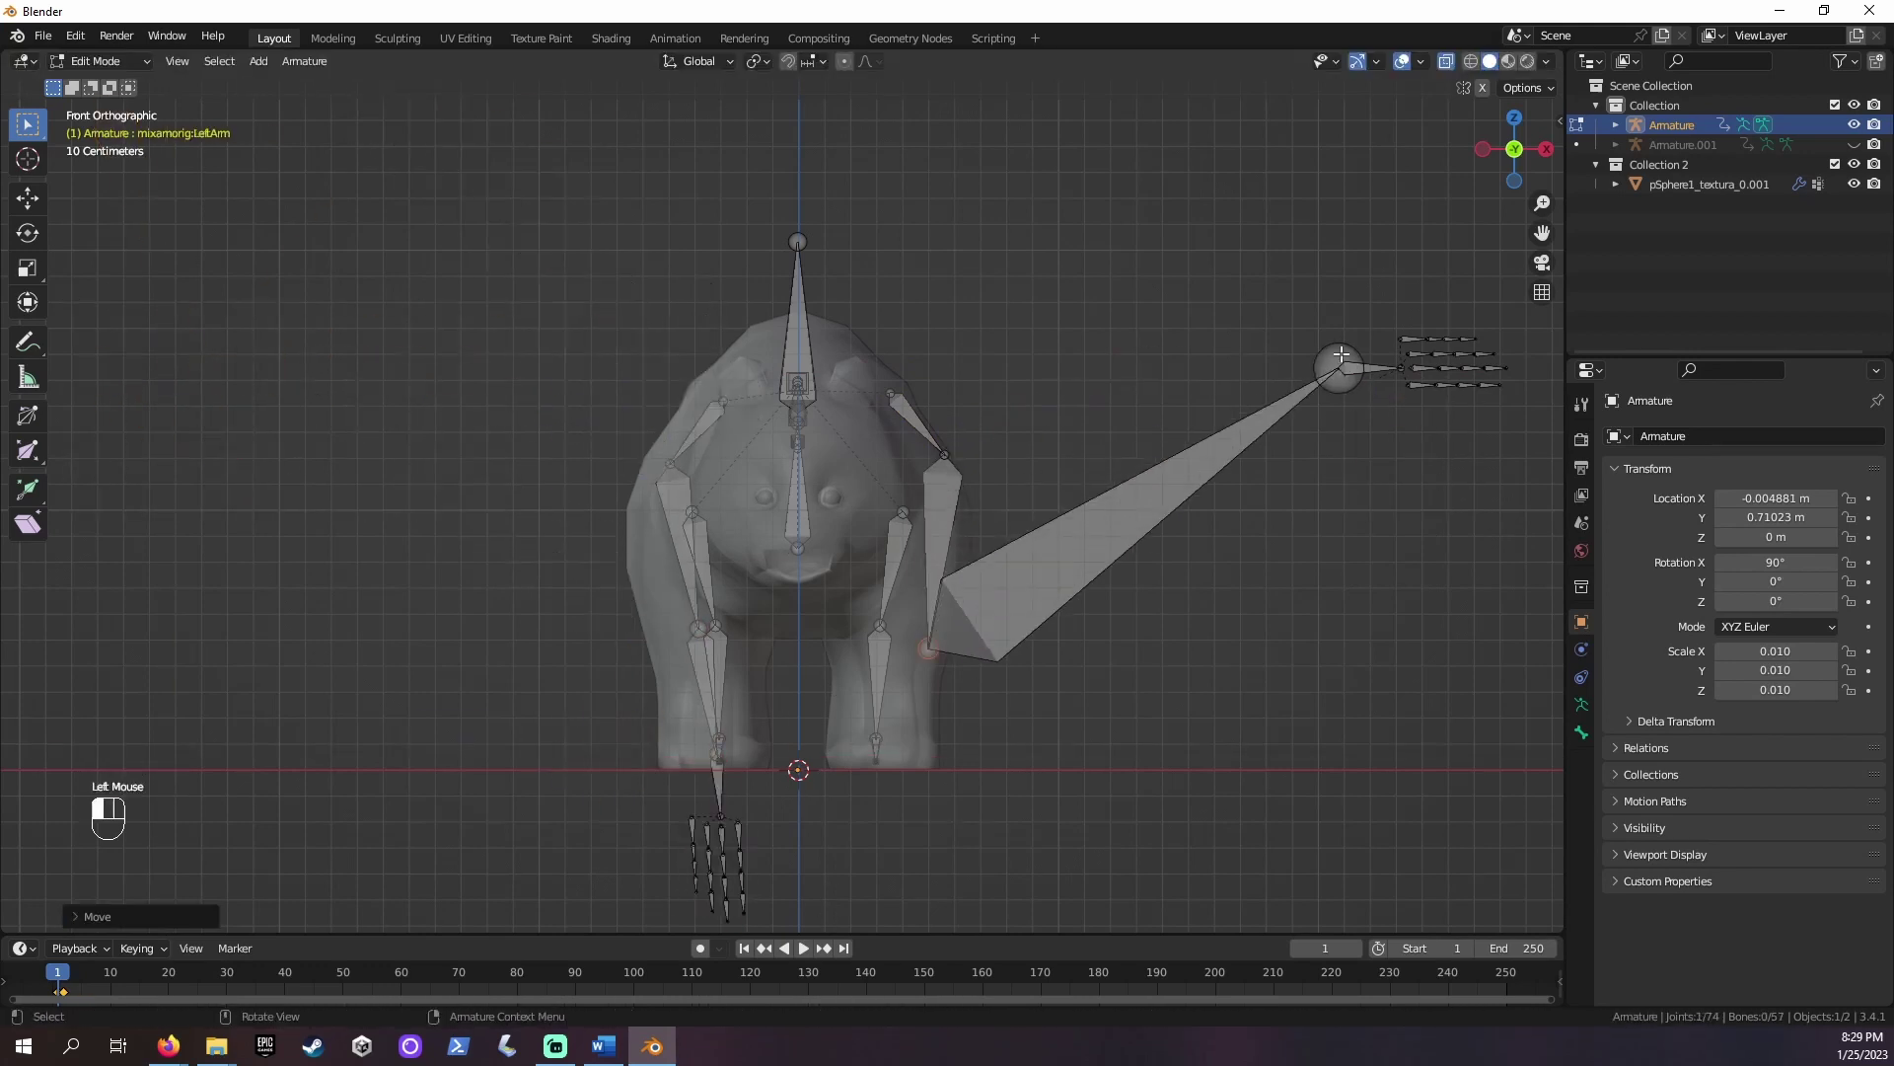
click(1338, 368)
key(g)
shift+drag(1533, 412, 1400, 325)
key(g)
click(938, 862)
key(r)
Rotate both hands' bones forward in side view and scale them to fit the front paws
key(KP_3)
drag(553, 784, 779, 928)
key(r)
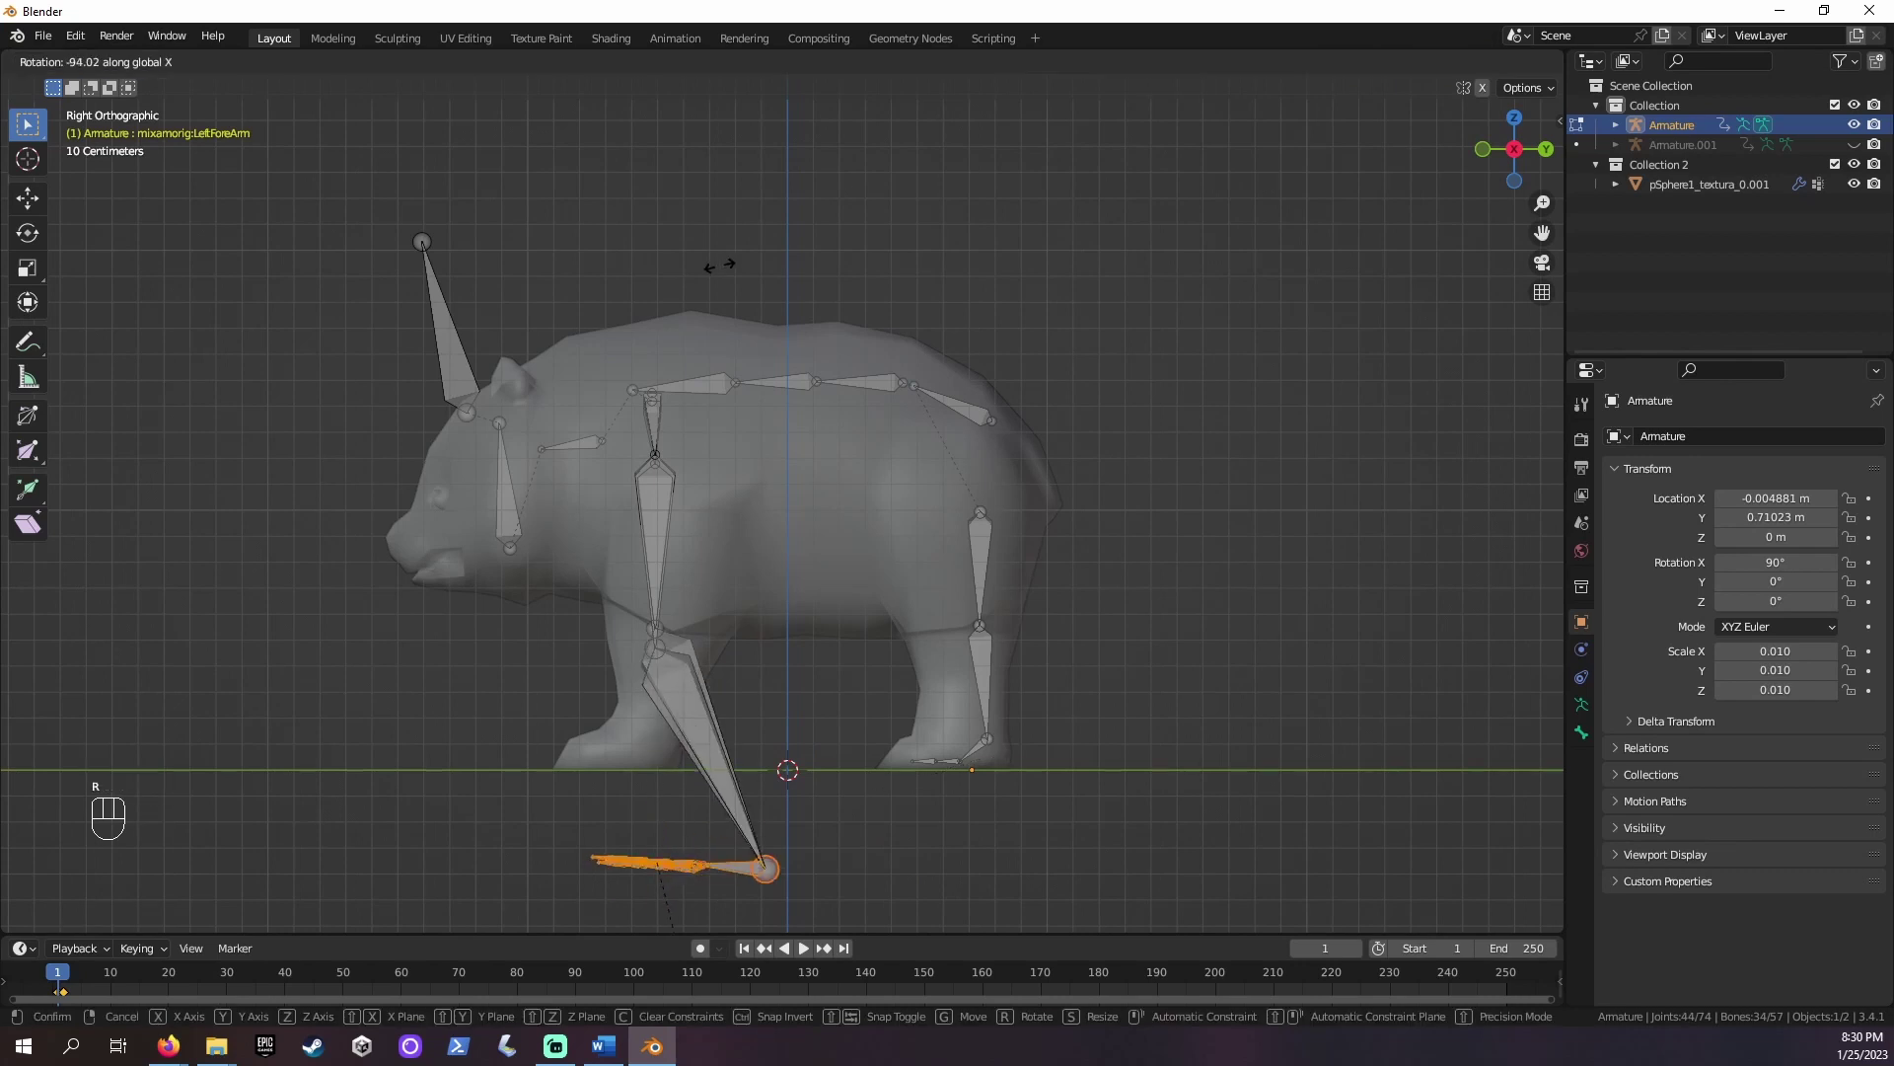
click(719, 266)
key(s)
click(680, 421)
Undo the last three changes around the wrists and reposition the front paw joint
middle_drag(680, 421, 752, 776)
click(755, 776)
shift+click(874, 779)
middle_drag(934, 808, 917, 645)
key(ctrl+z)
key(ctrl+z)
key(ctrl+z)
click(932, 798)
key(g)
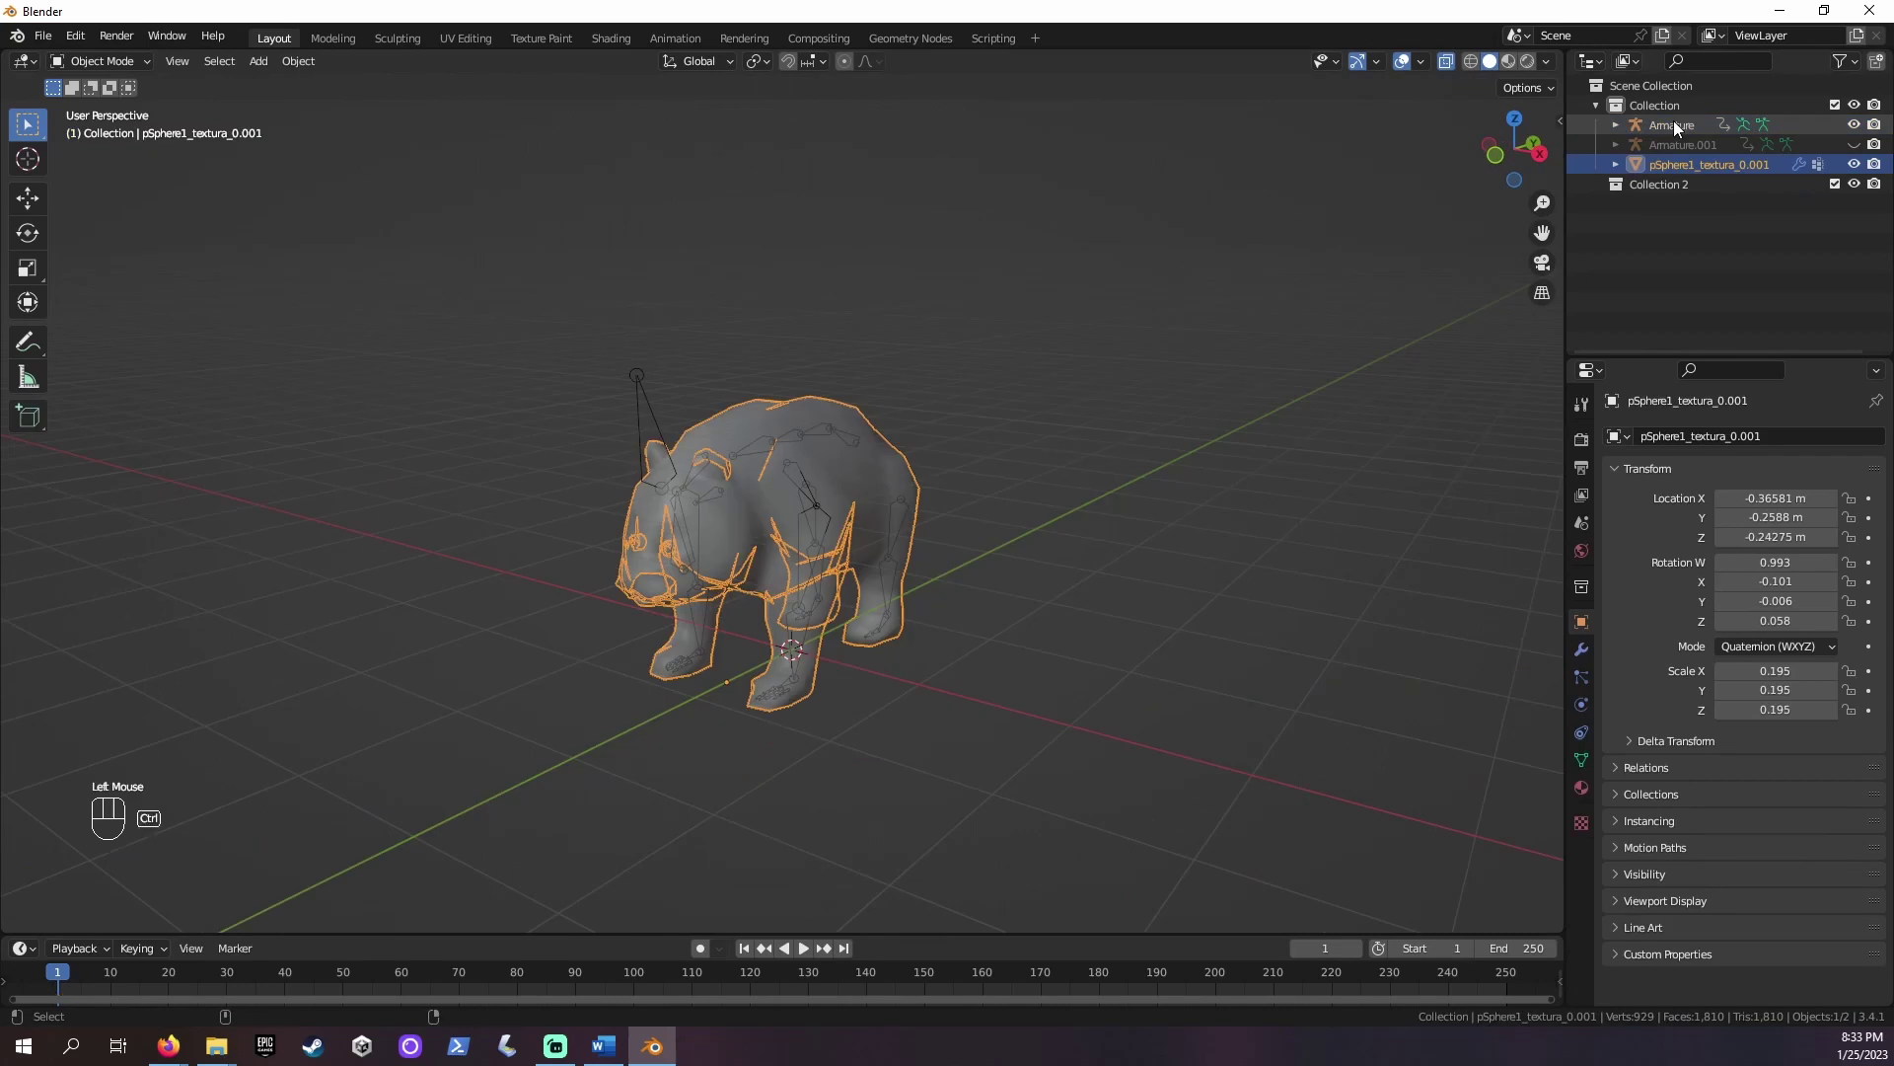
Parent the panda mesh pSphere1_textura_0.001 to the Armature with automatic weights
ctrl+click(1673, 123)
right_click(861, 582)
mouse_move(861, 582)
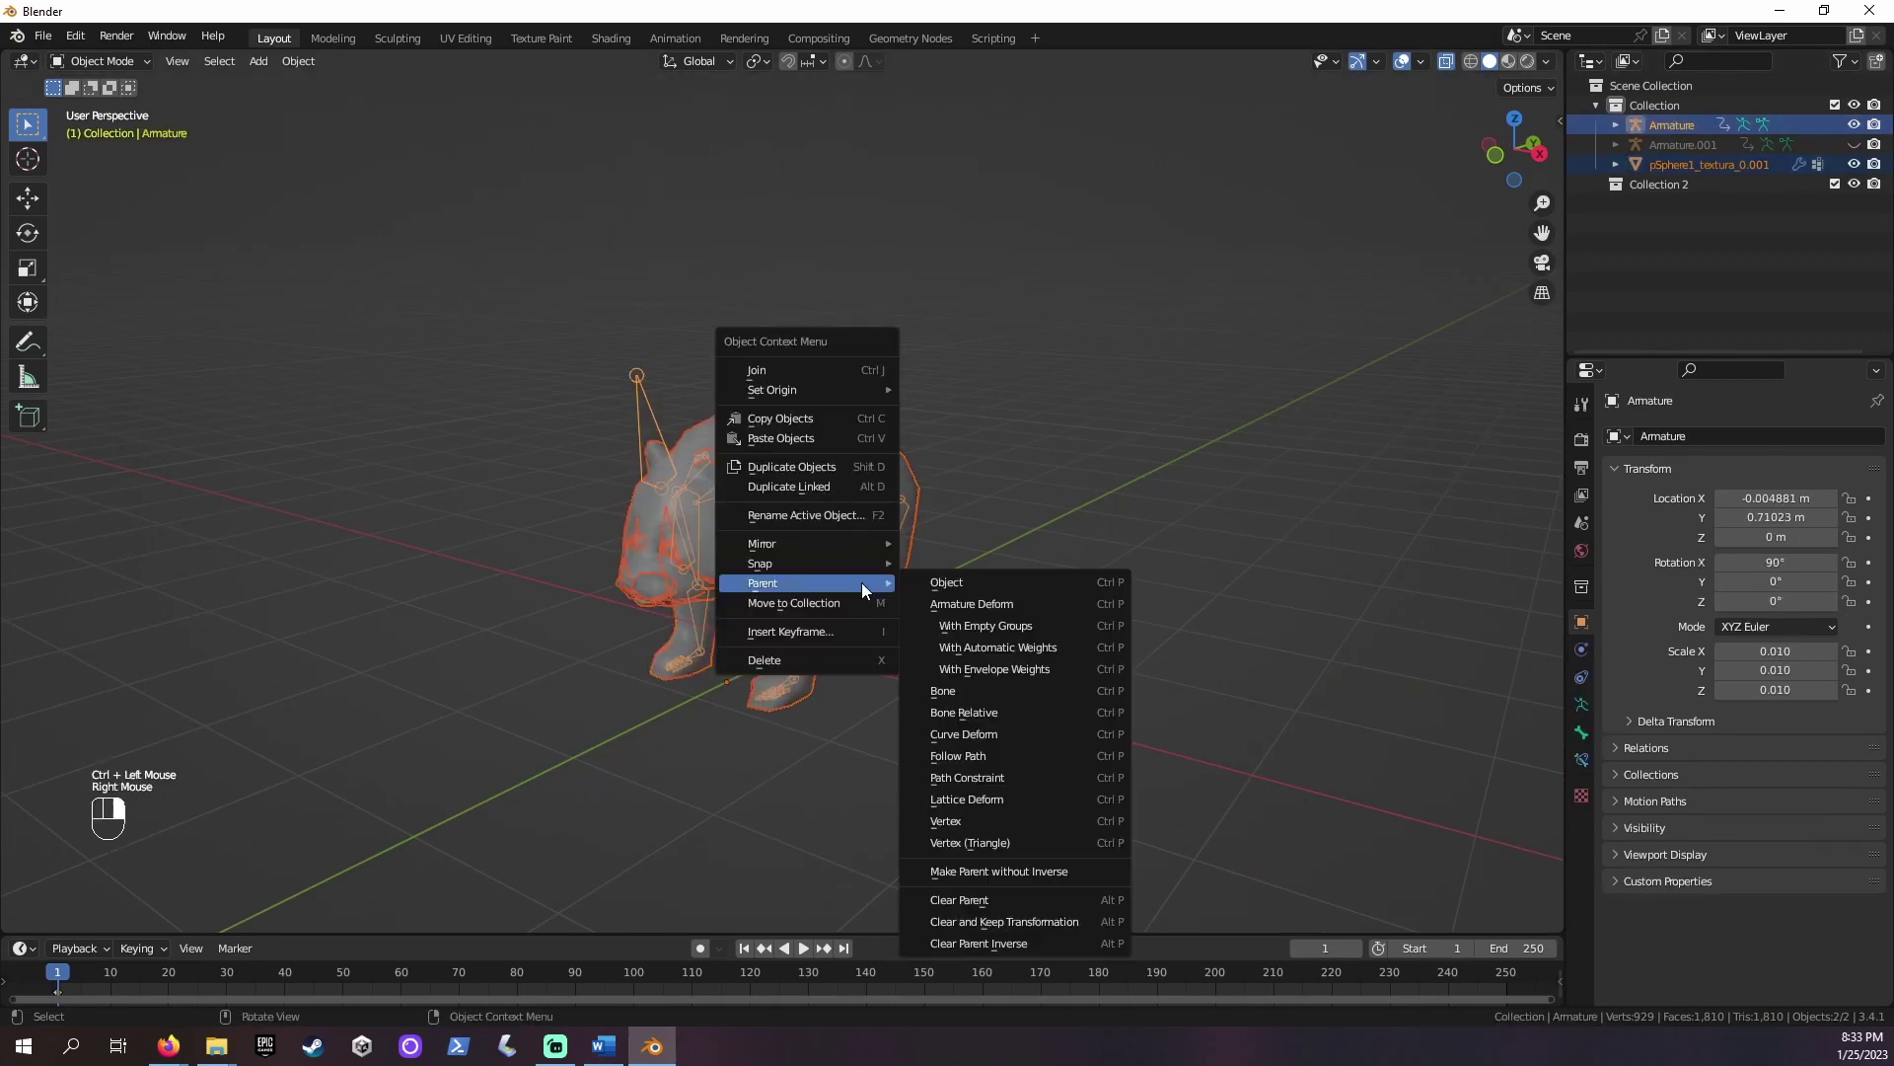
click(1017, 647)
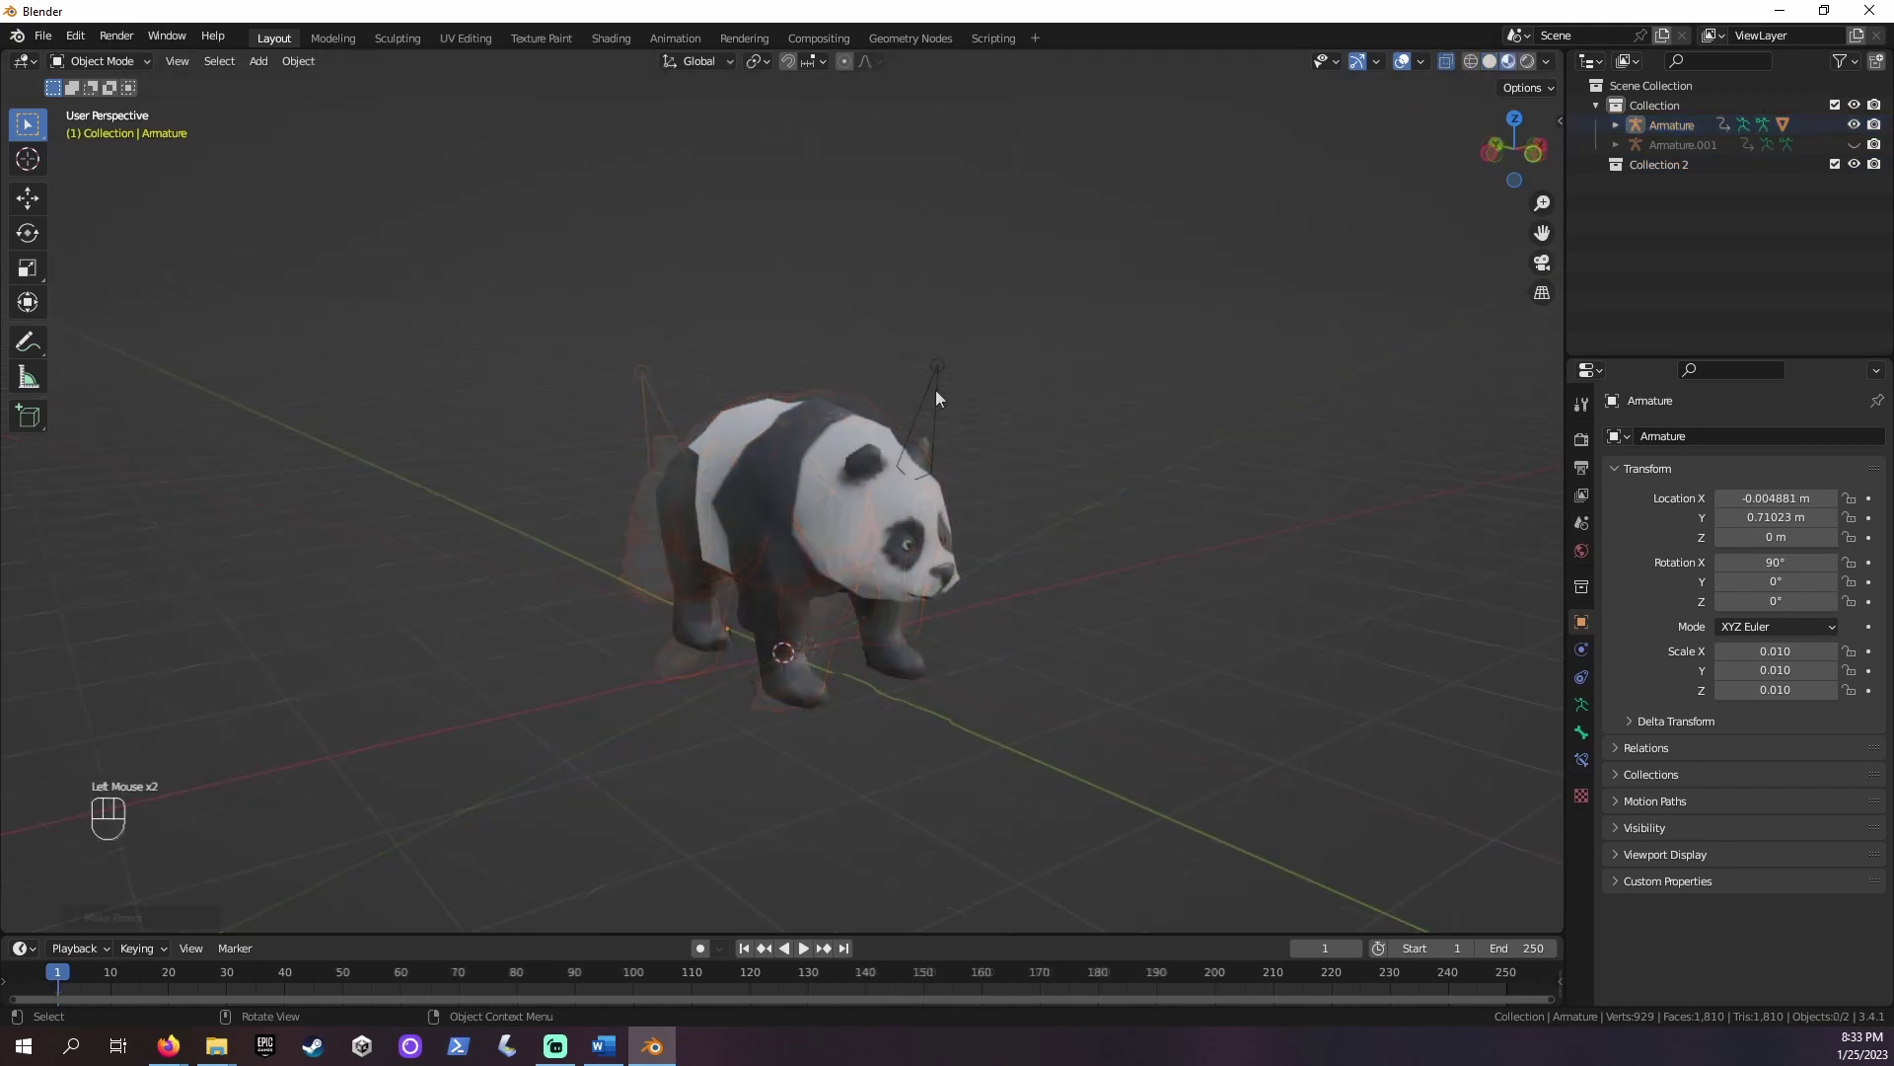
Switch the armature to Pose Mode and test the rig by rotating the right upper leg bone about X
click(935, 388)
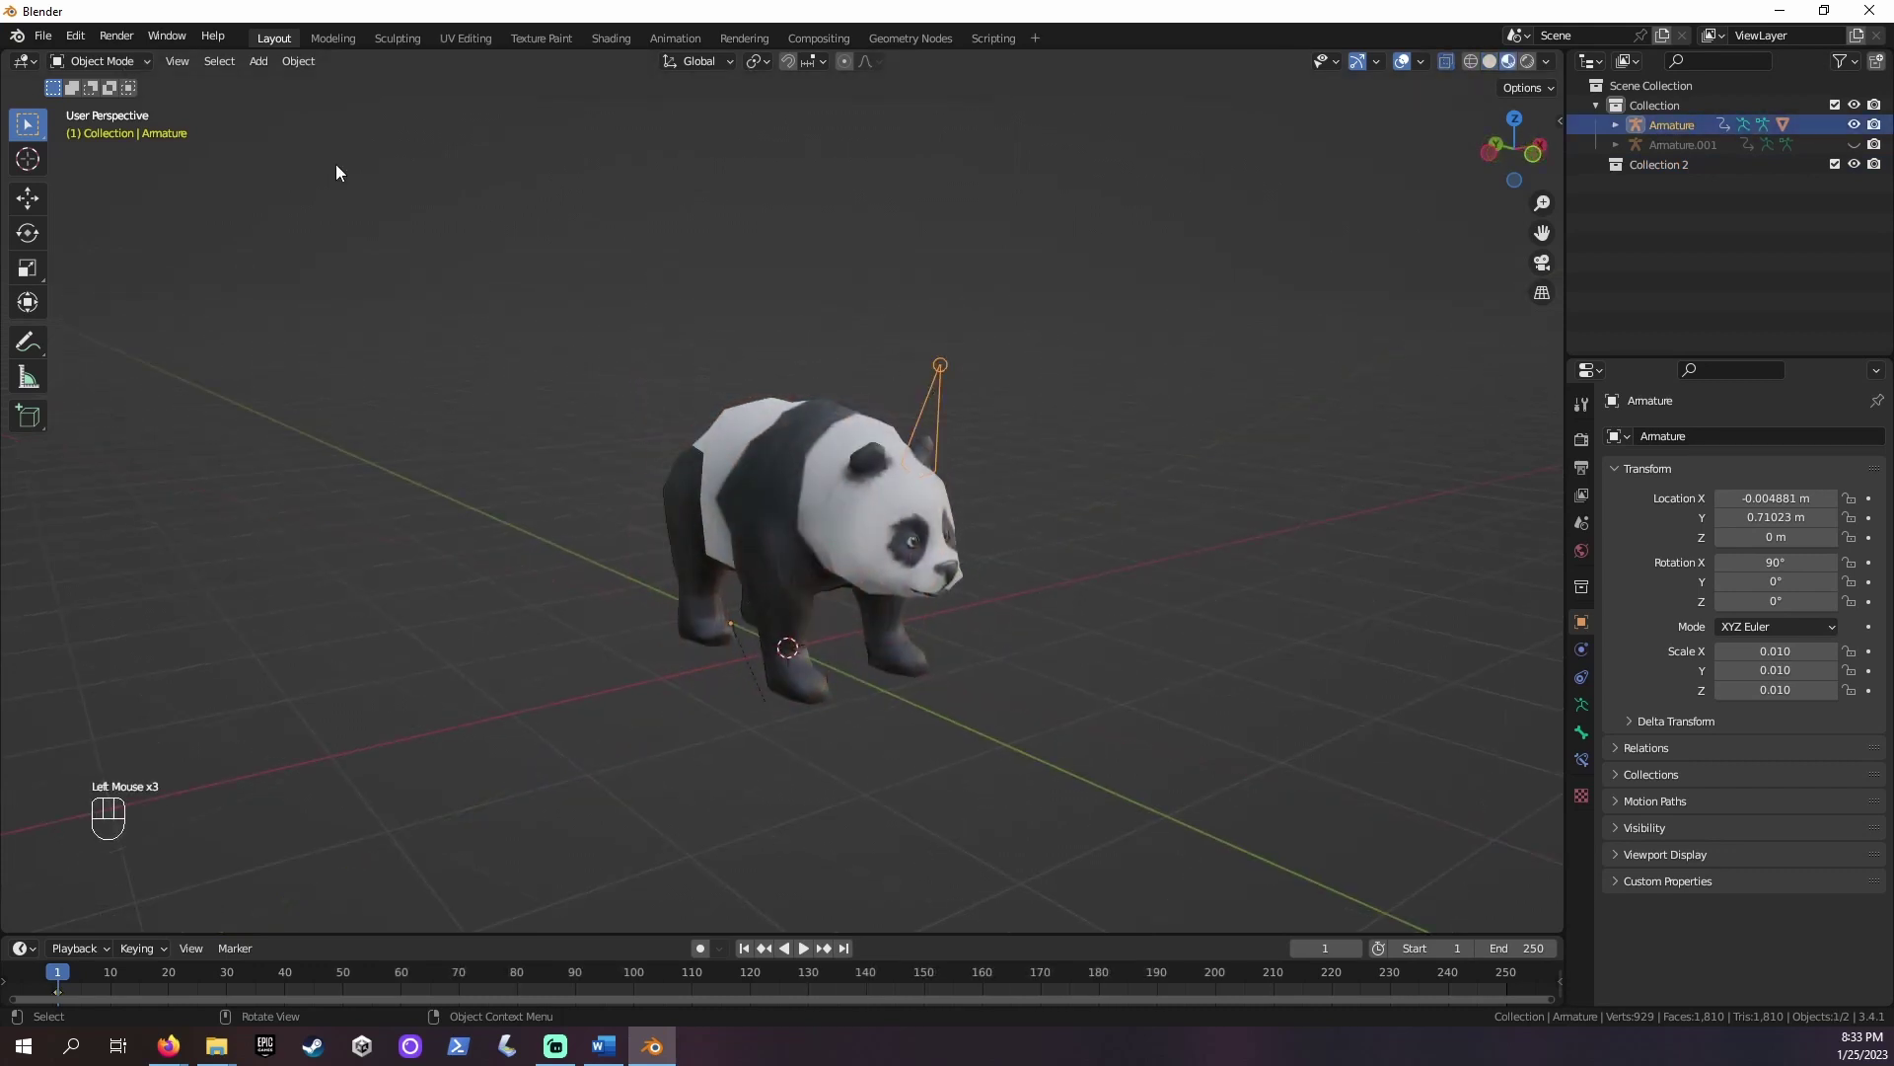
click(92, 55)
click(133, 128)
click(691, 530)
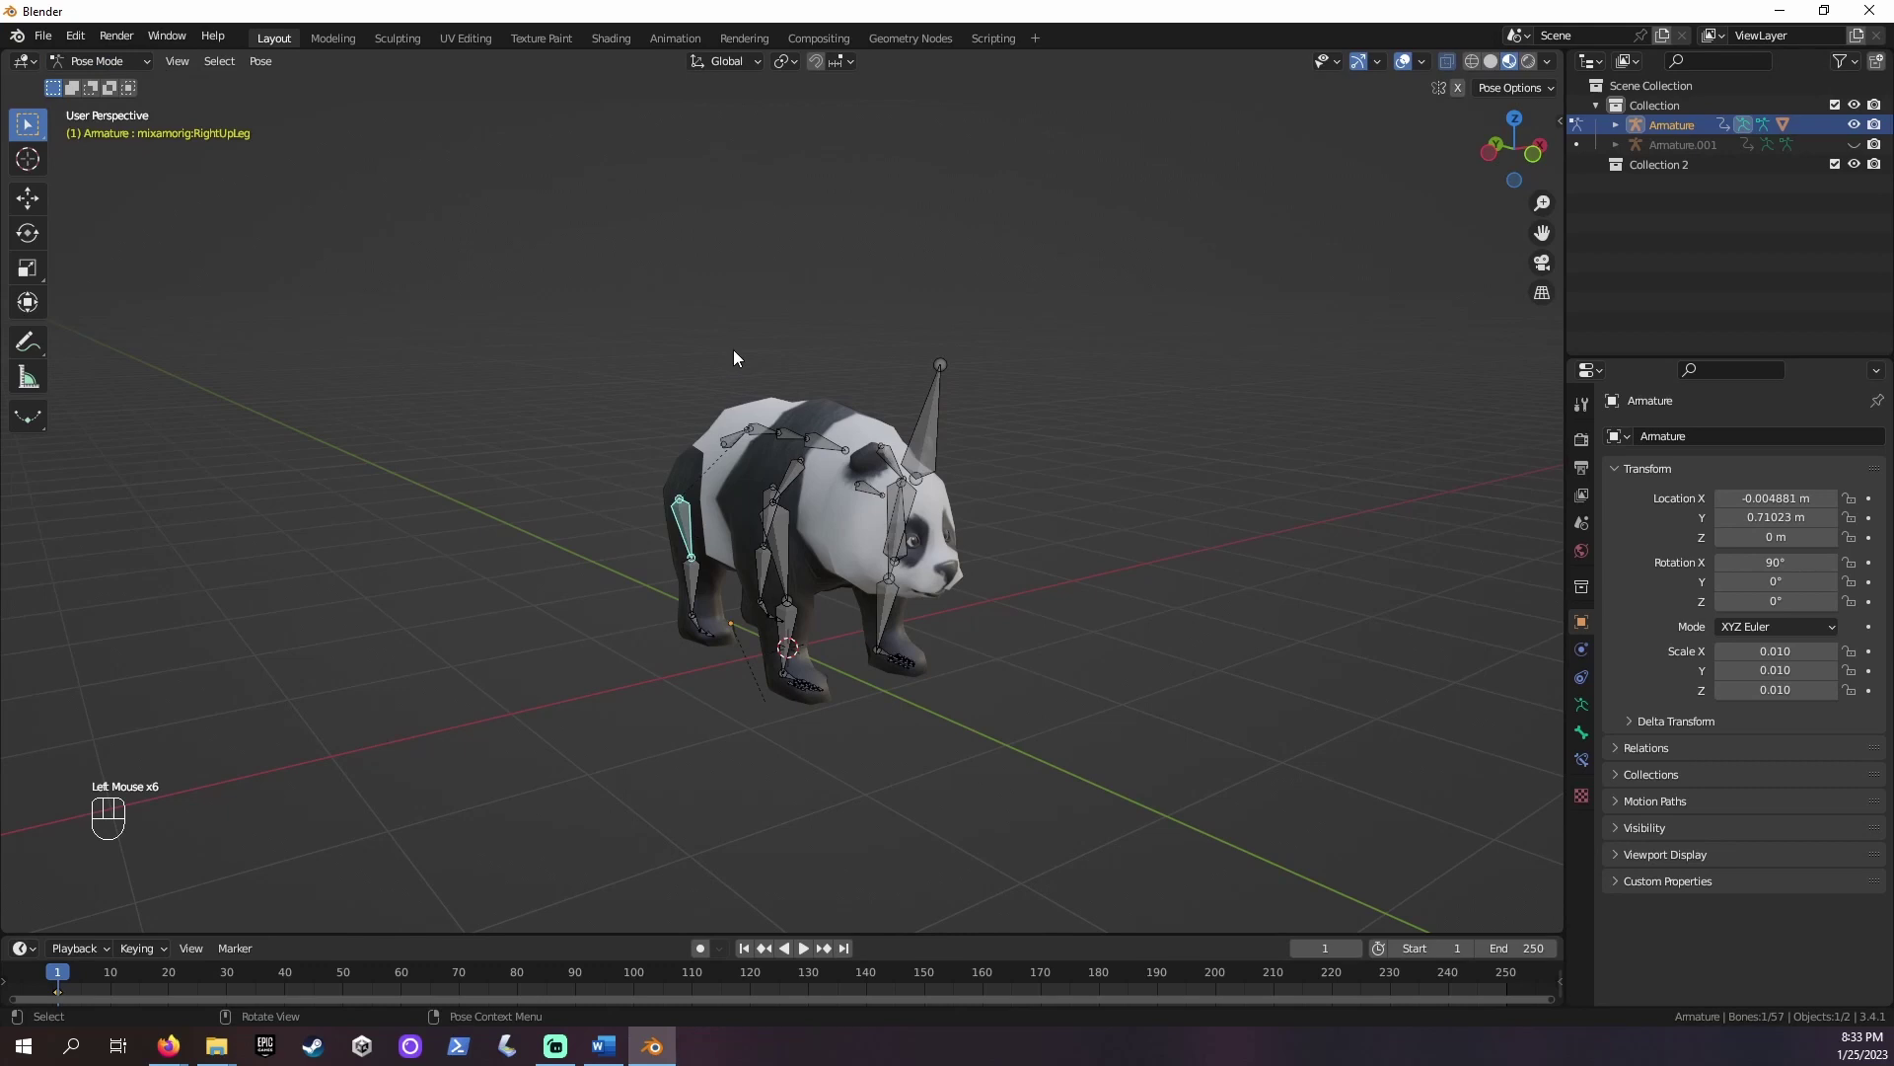
key(r)
key(x)
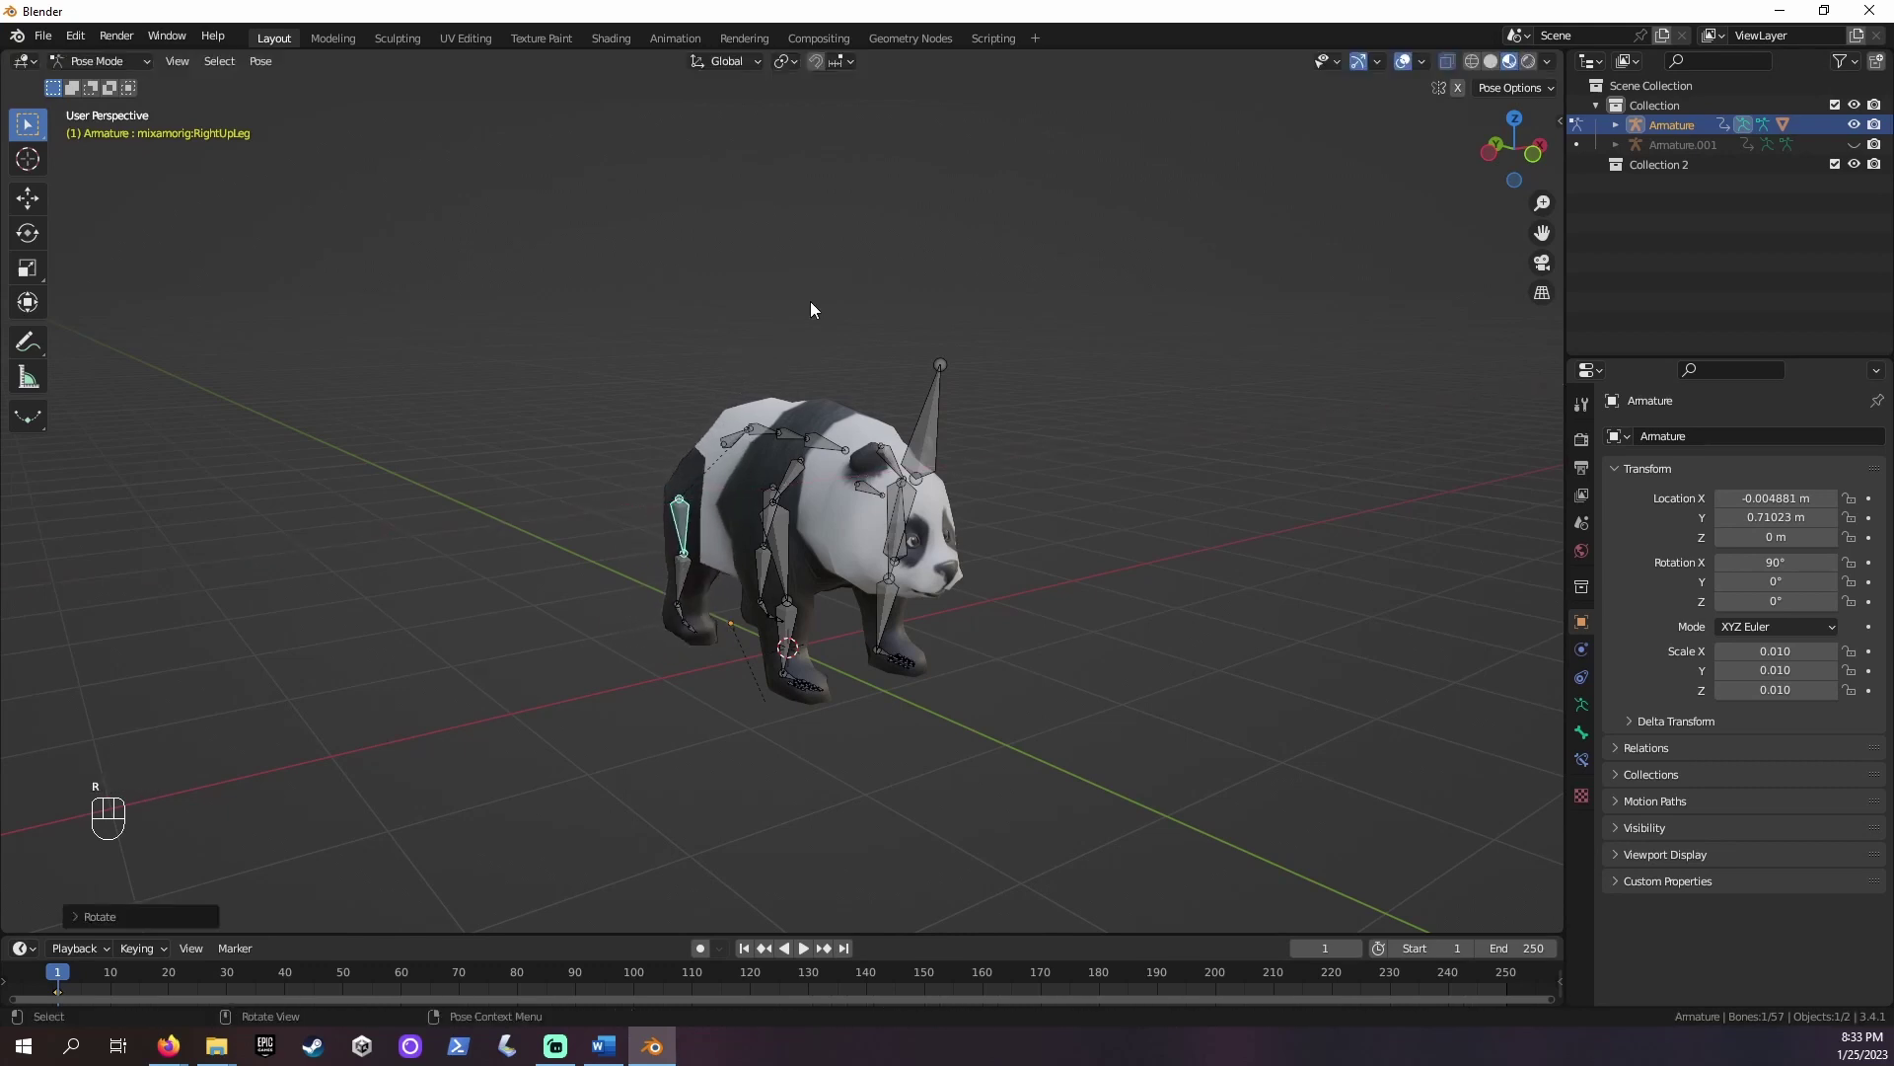
click(684, 564)
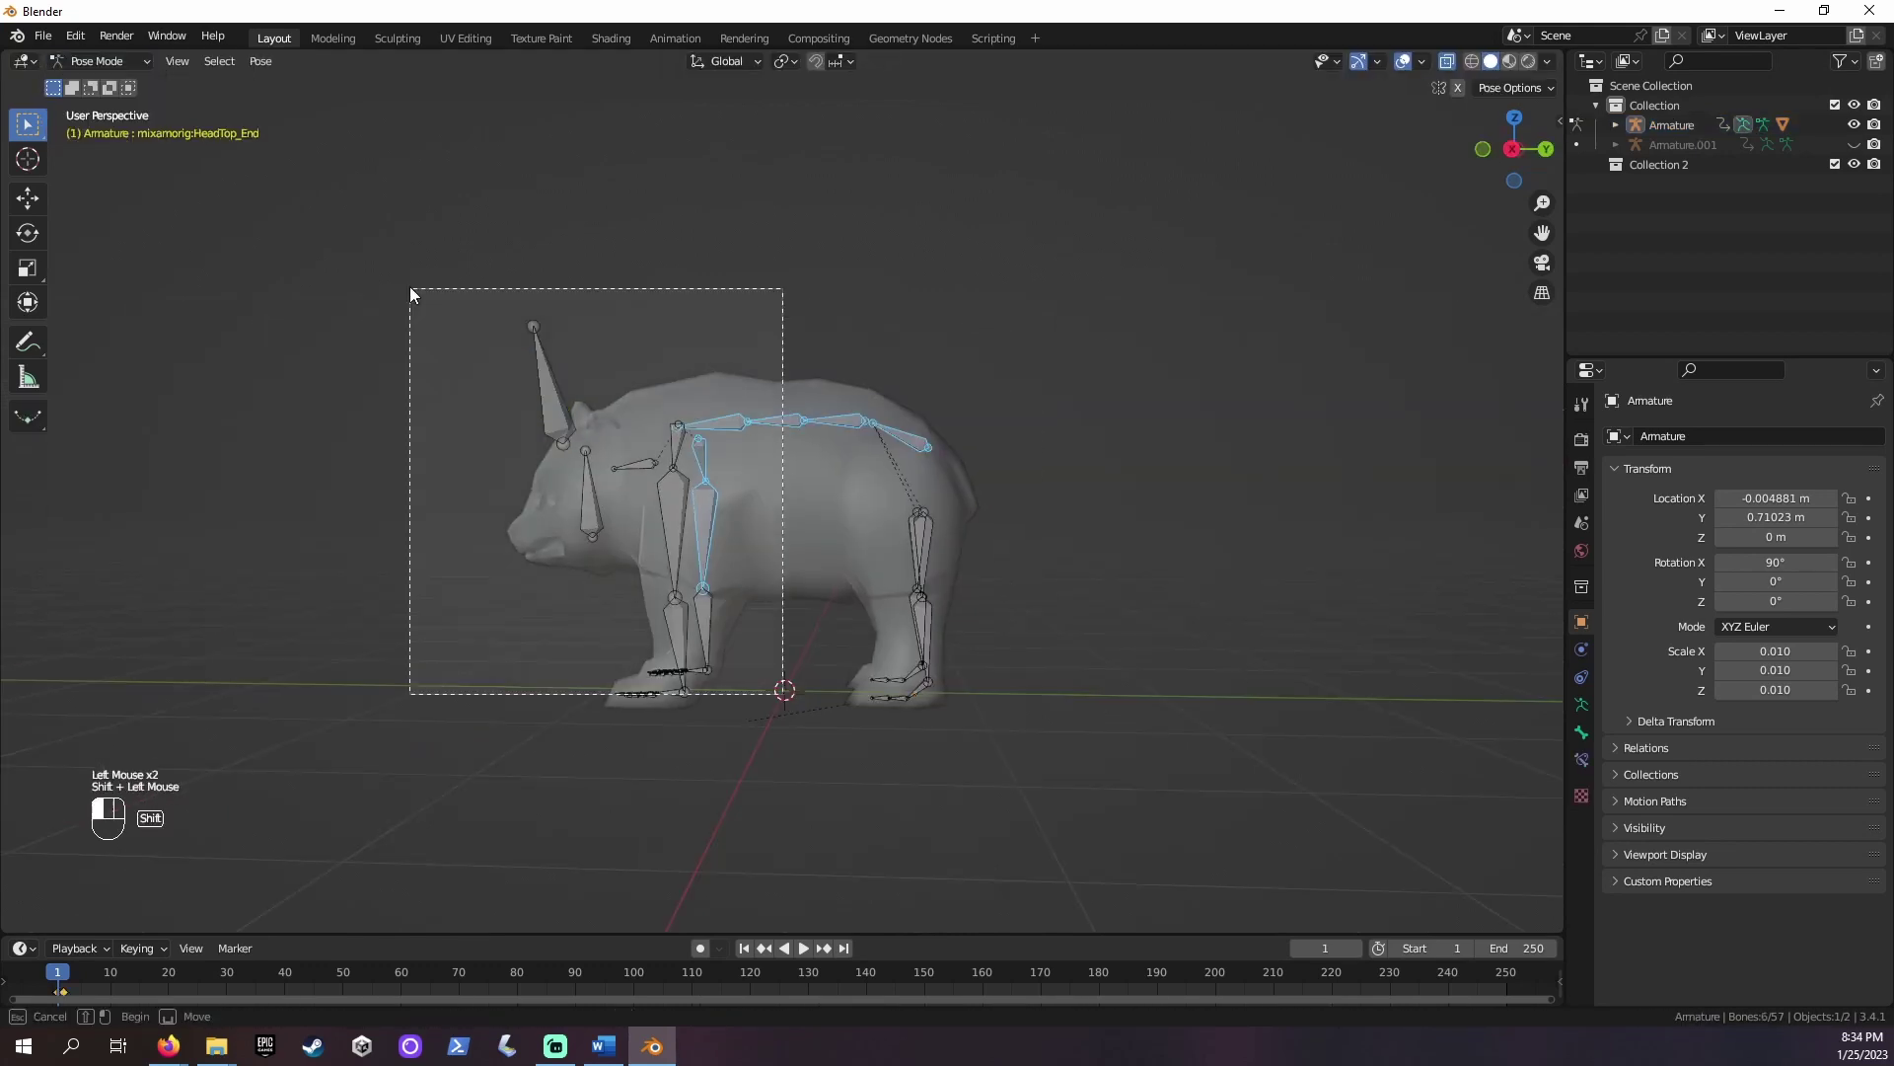
Select the panda's upper-body bones and rotate the body into an upright stance
shift+drag(410, 288, 408, 286)
key(r)
key(g)
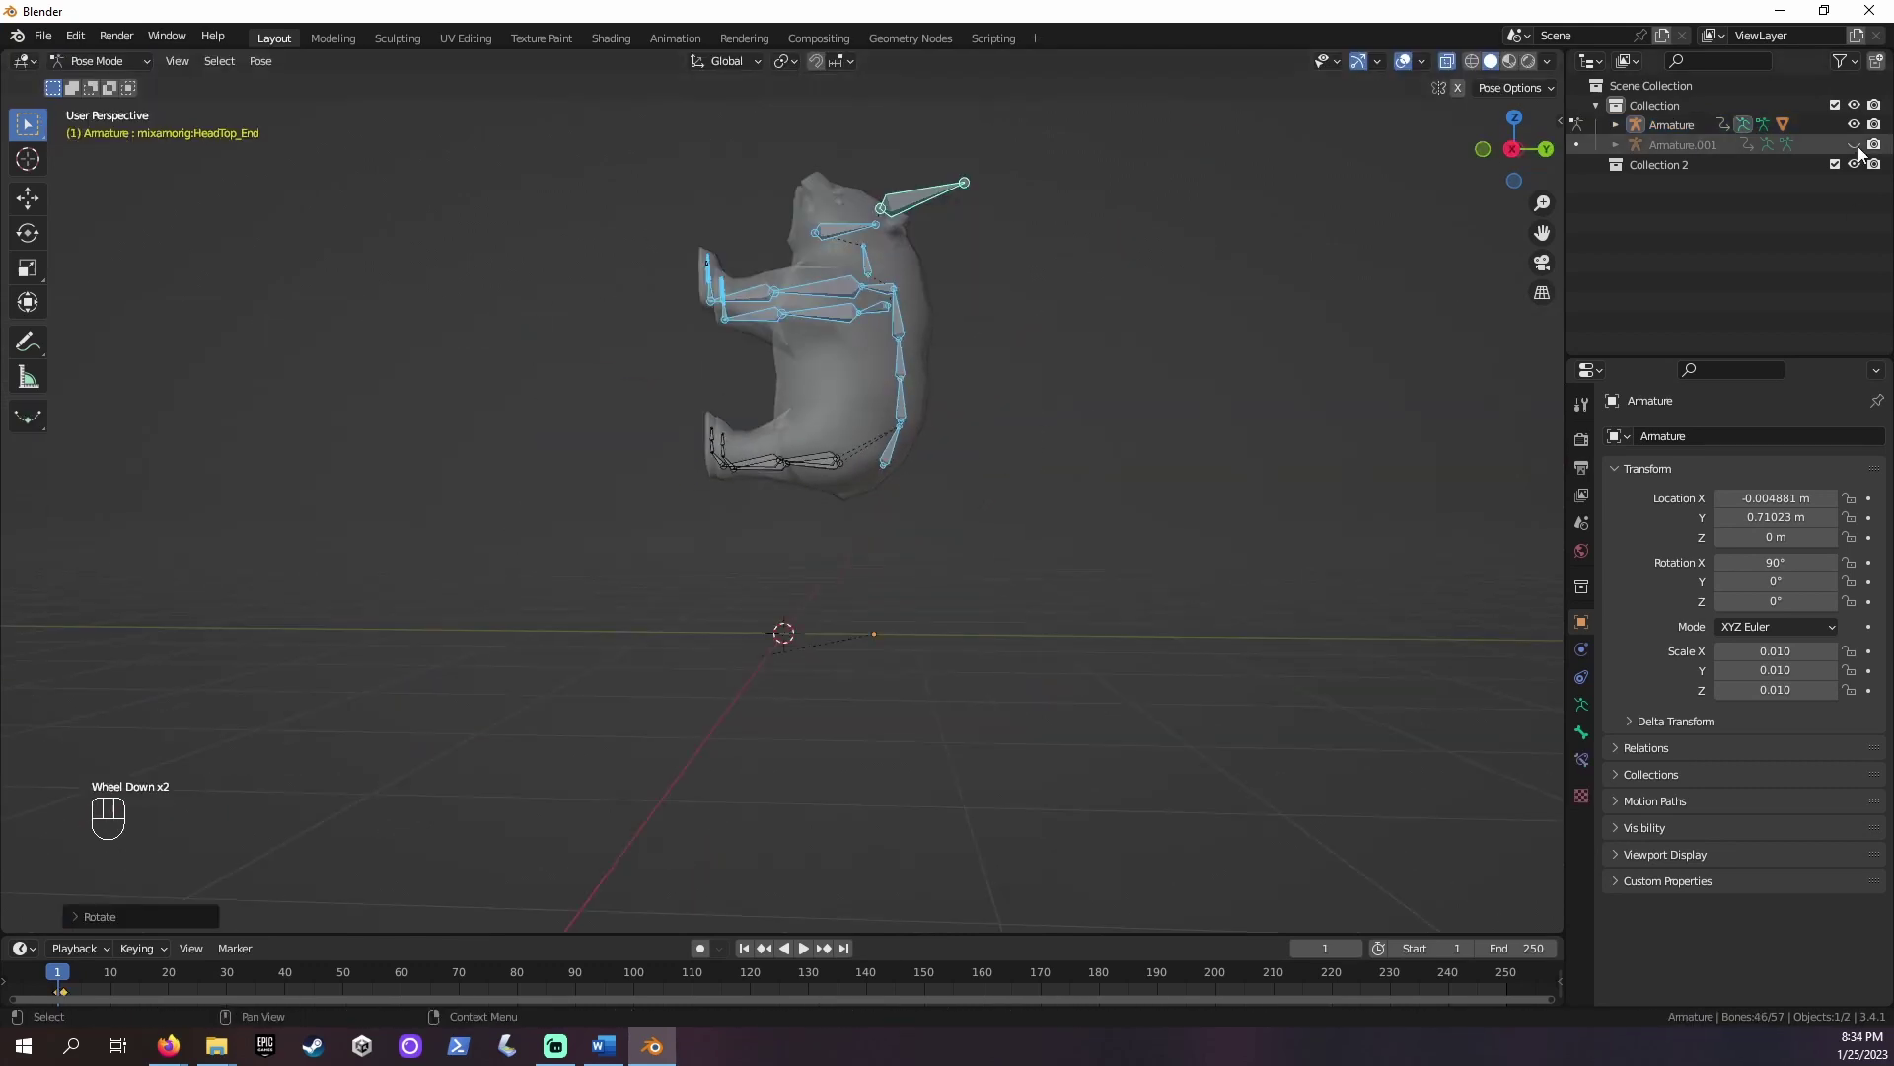
Show Armature.001 as a reference and rotate and move the hind leg bones under the upright body
click(1853, 145)
key(r)
key(KP_3)
key(g)
click(1145, 487)
Move the hips and spine bones in side view to line up with the reference armature
shift+click(956, 331)
key(g)
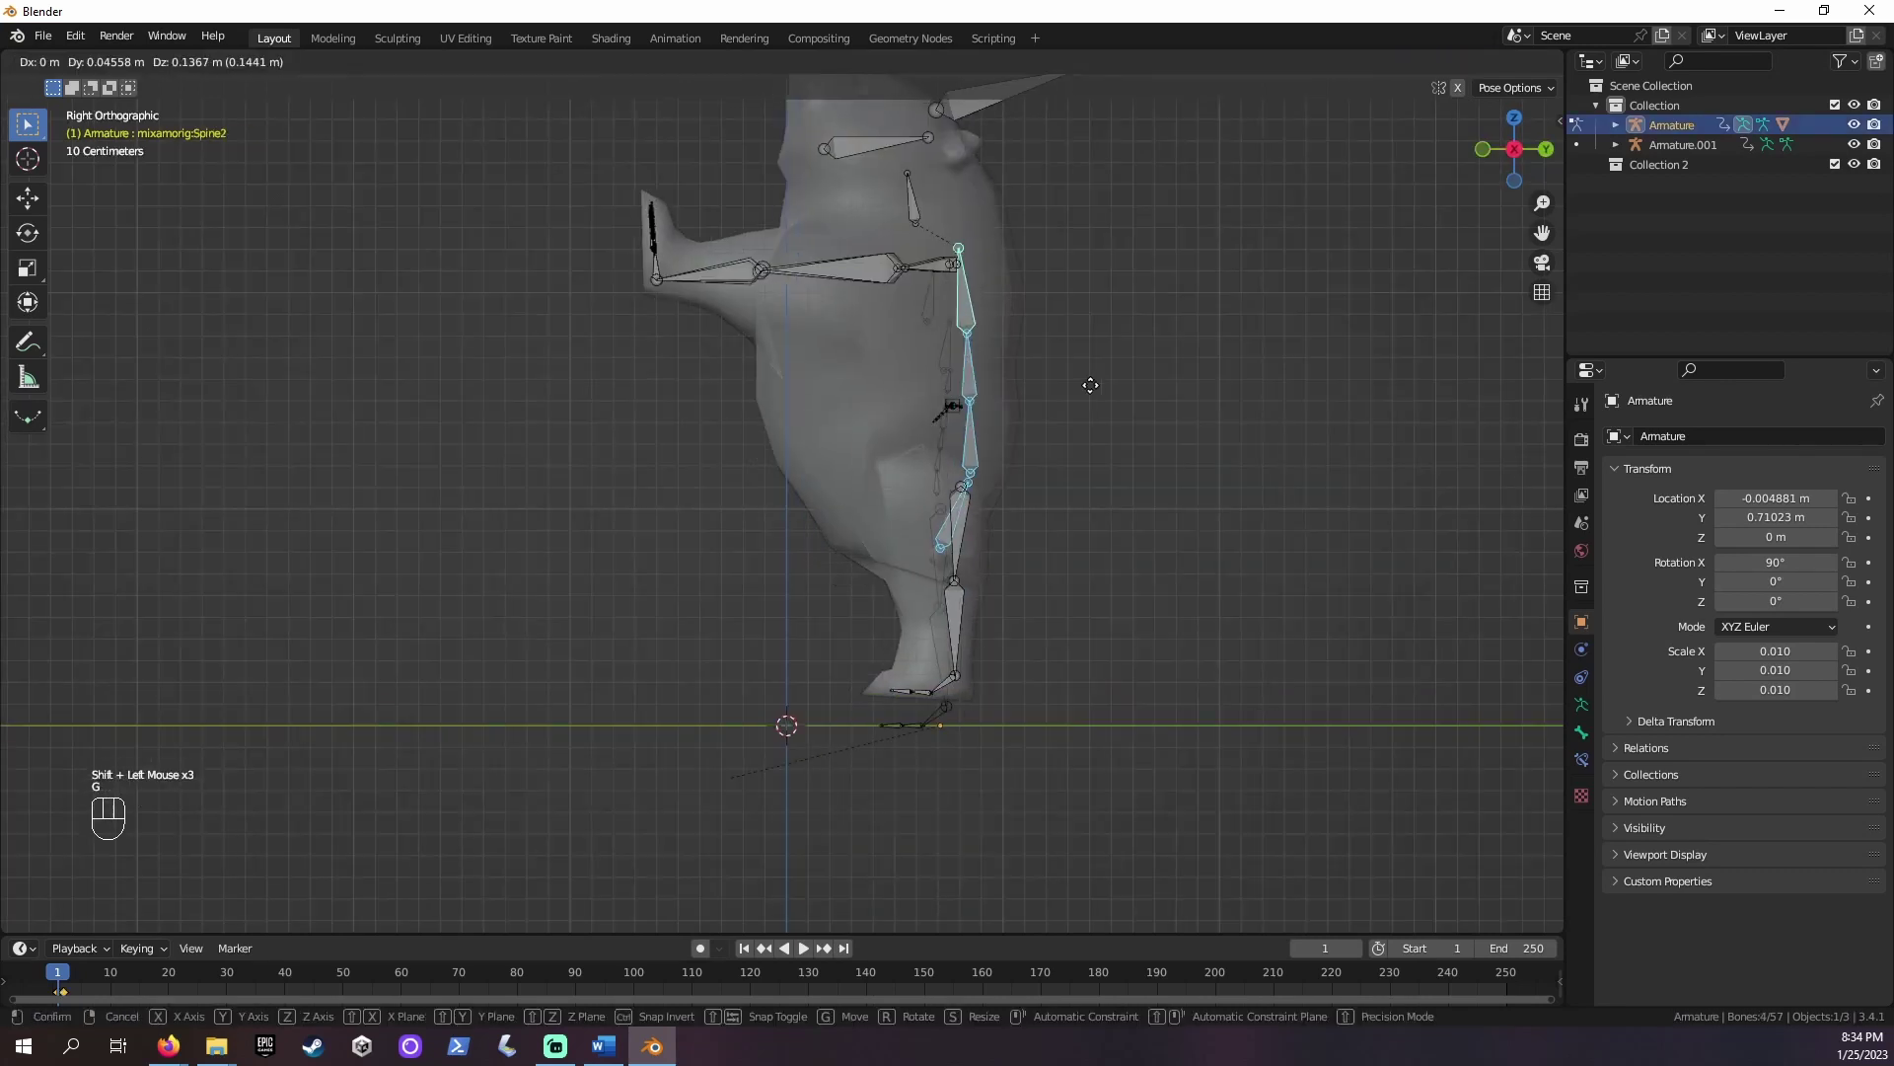
click(1091, 384)
key(g)
Rotate the panda's left arm bones outward to the side in top view
key(KP_7)
drag(986, 812, 920, 296)
key(r)
click(1045, 300)
key(ctrl+z)
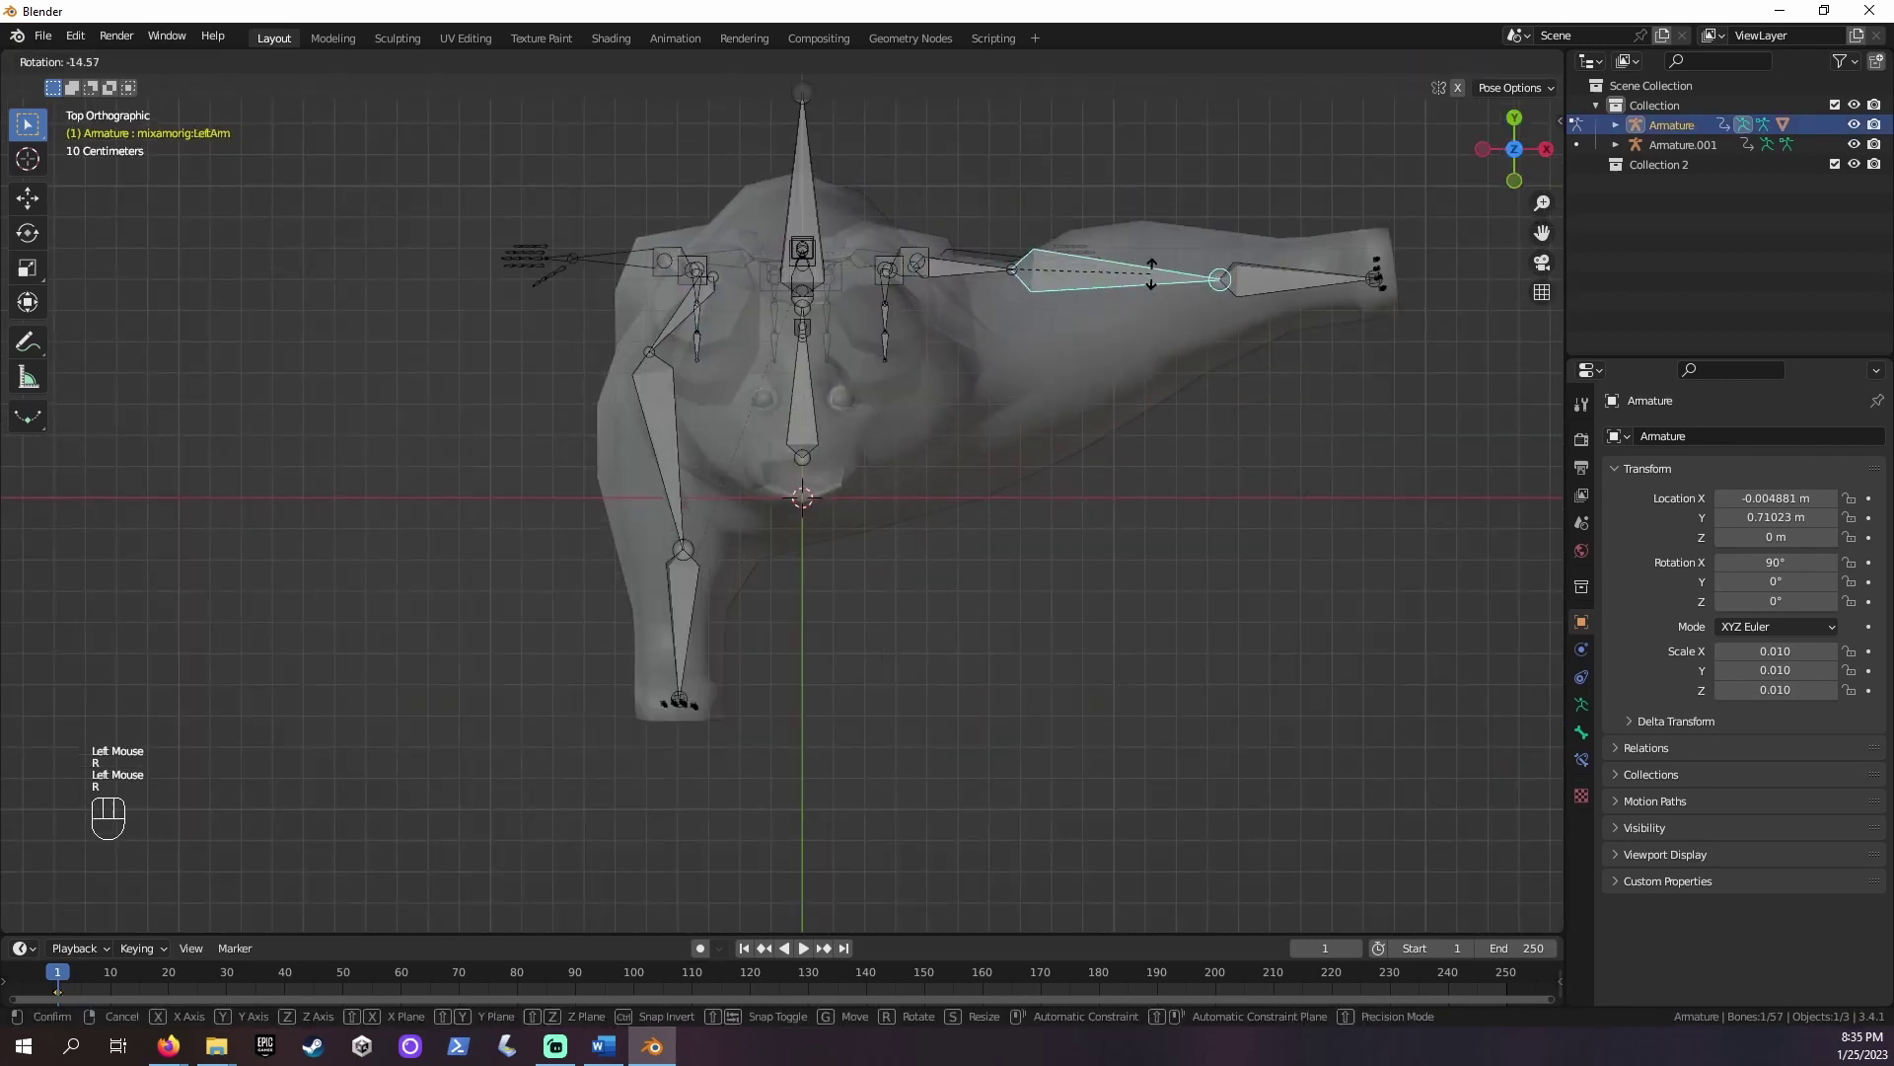
Rotate the forearm and hand bones on both sides in front view to straighten the arms into a T-pose
shift+click(482, 272)
key(KP_1)
key(r)
click(340, 242)
drag(1357, 484, 1253, 292)
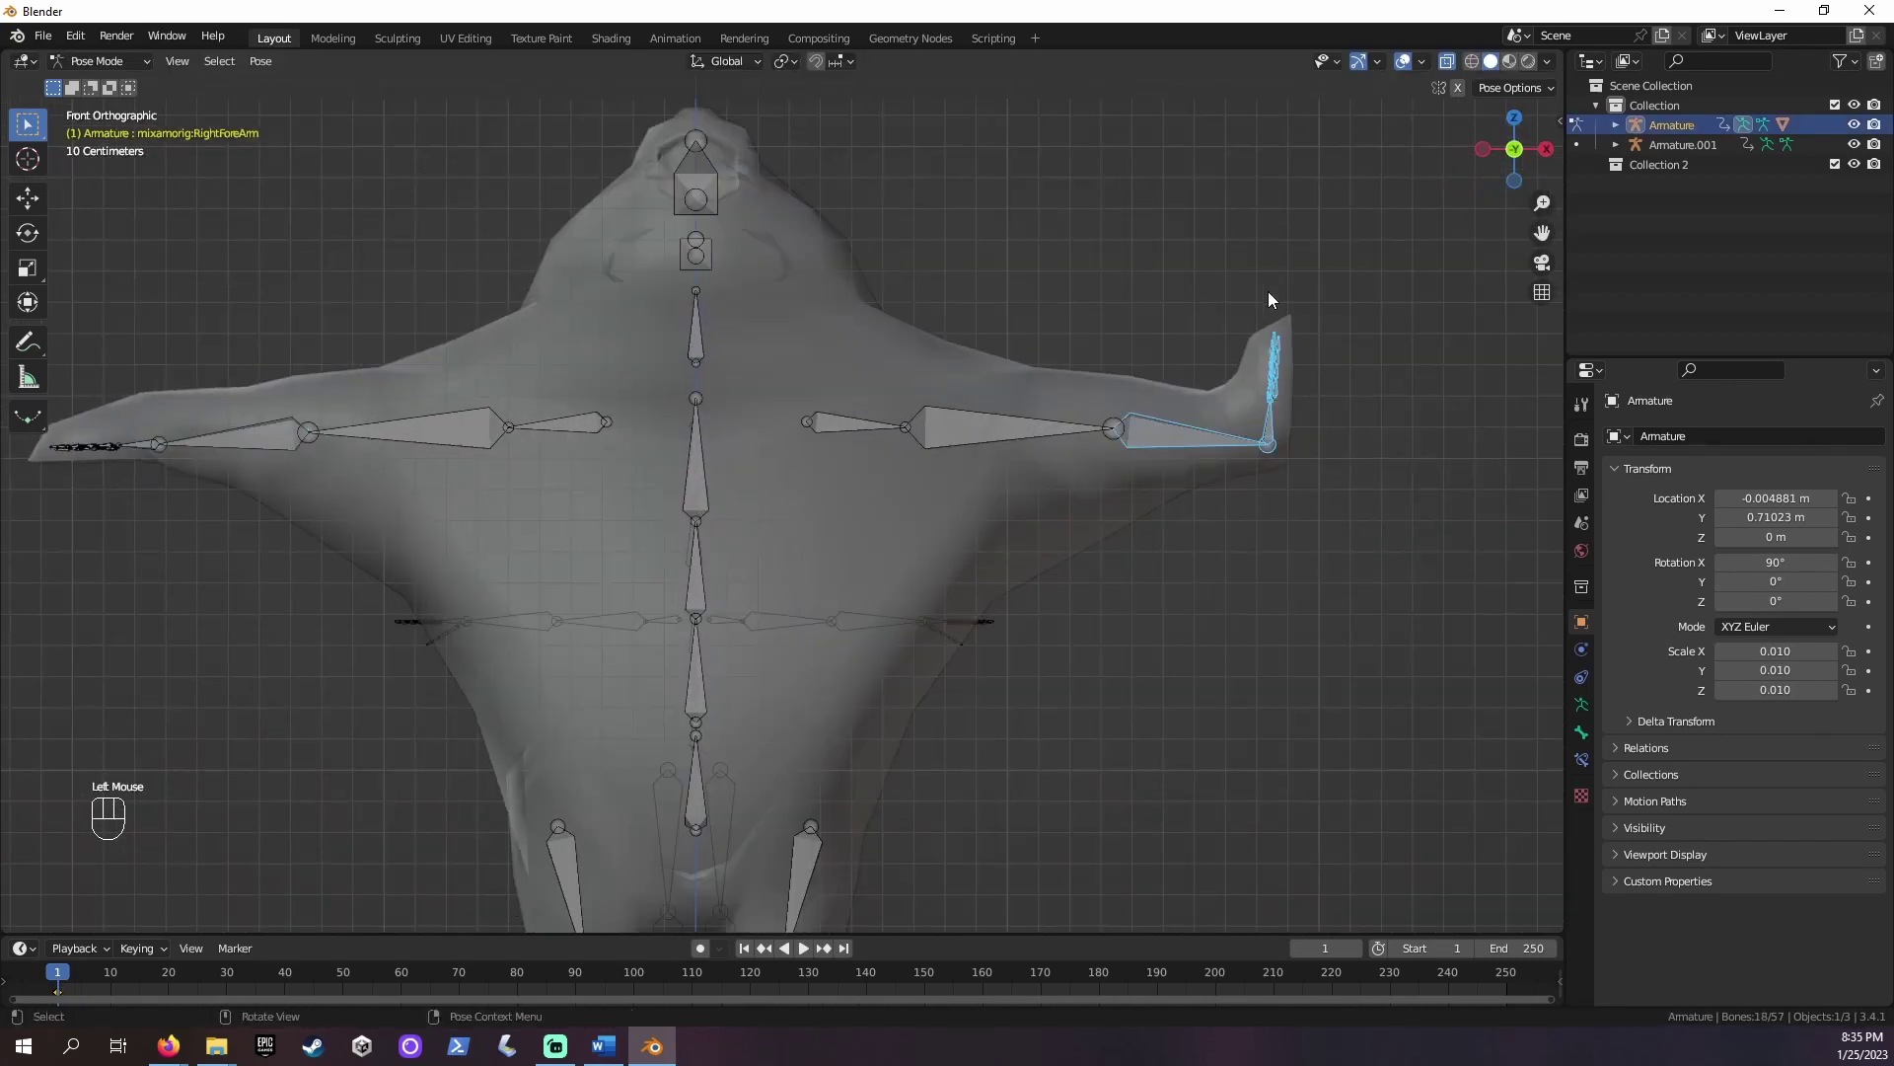
shift+click(1199, 432)
key(r)
Reposition the head bones in side view and set the viewport to Material Preview
key(KP_3)
key(g)
click(1124, 292)
middle_drag(1125, 292, 1381, 260)
click(1509, 62)
scroll(1206, 276, down, 2)
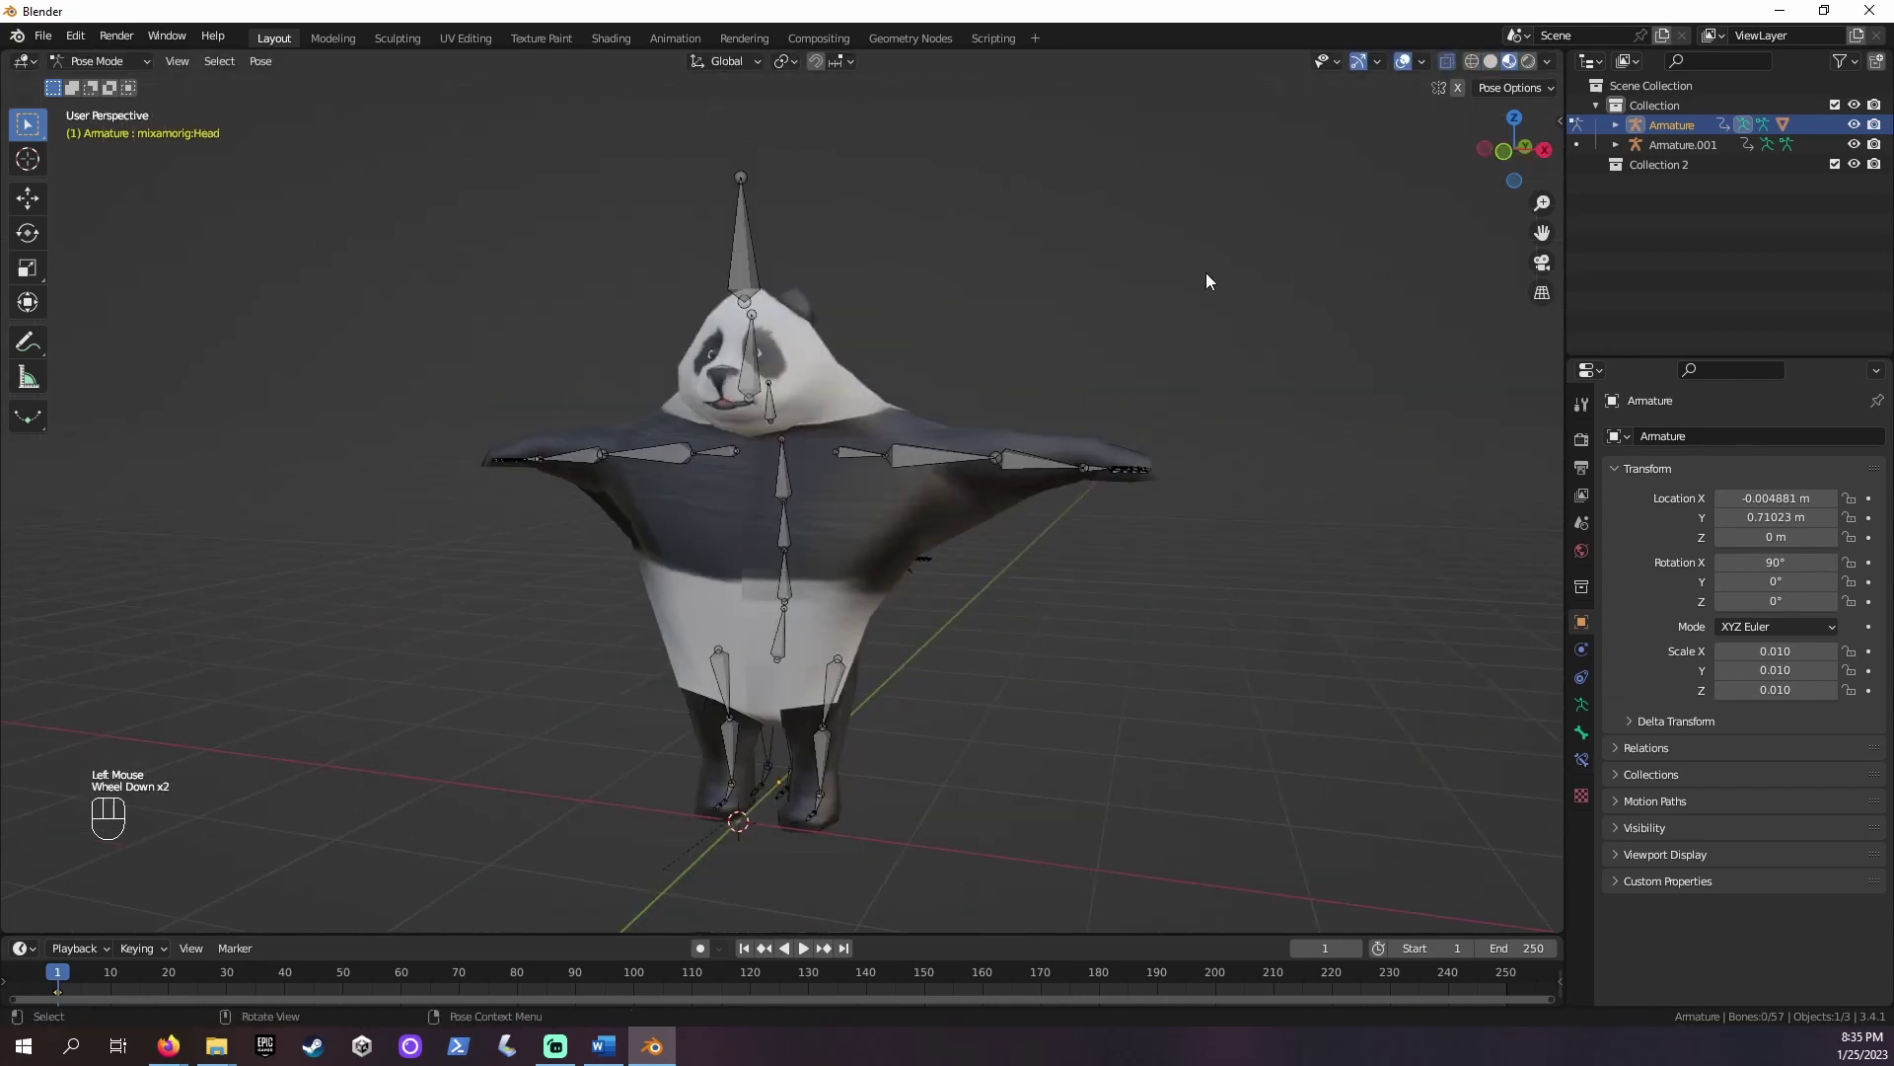
Return the armature to Object Mode, hide Armature.001 and deselect the armature to inspect the T-posed panda
click(127, 61)
click(108, 83)
middle_drag(1253, 415, 1183, 424)
click(1854, 145)
mouse_move(1273, 592)
middle_down()
mouse_move(1038, 667)
mouse_move(802, 677)
mouse_move(641, 663)
mouse_move(572, 608)
mouse_move(499, 594)
middle_up()
click(336, 719)
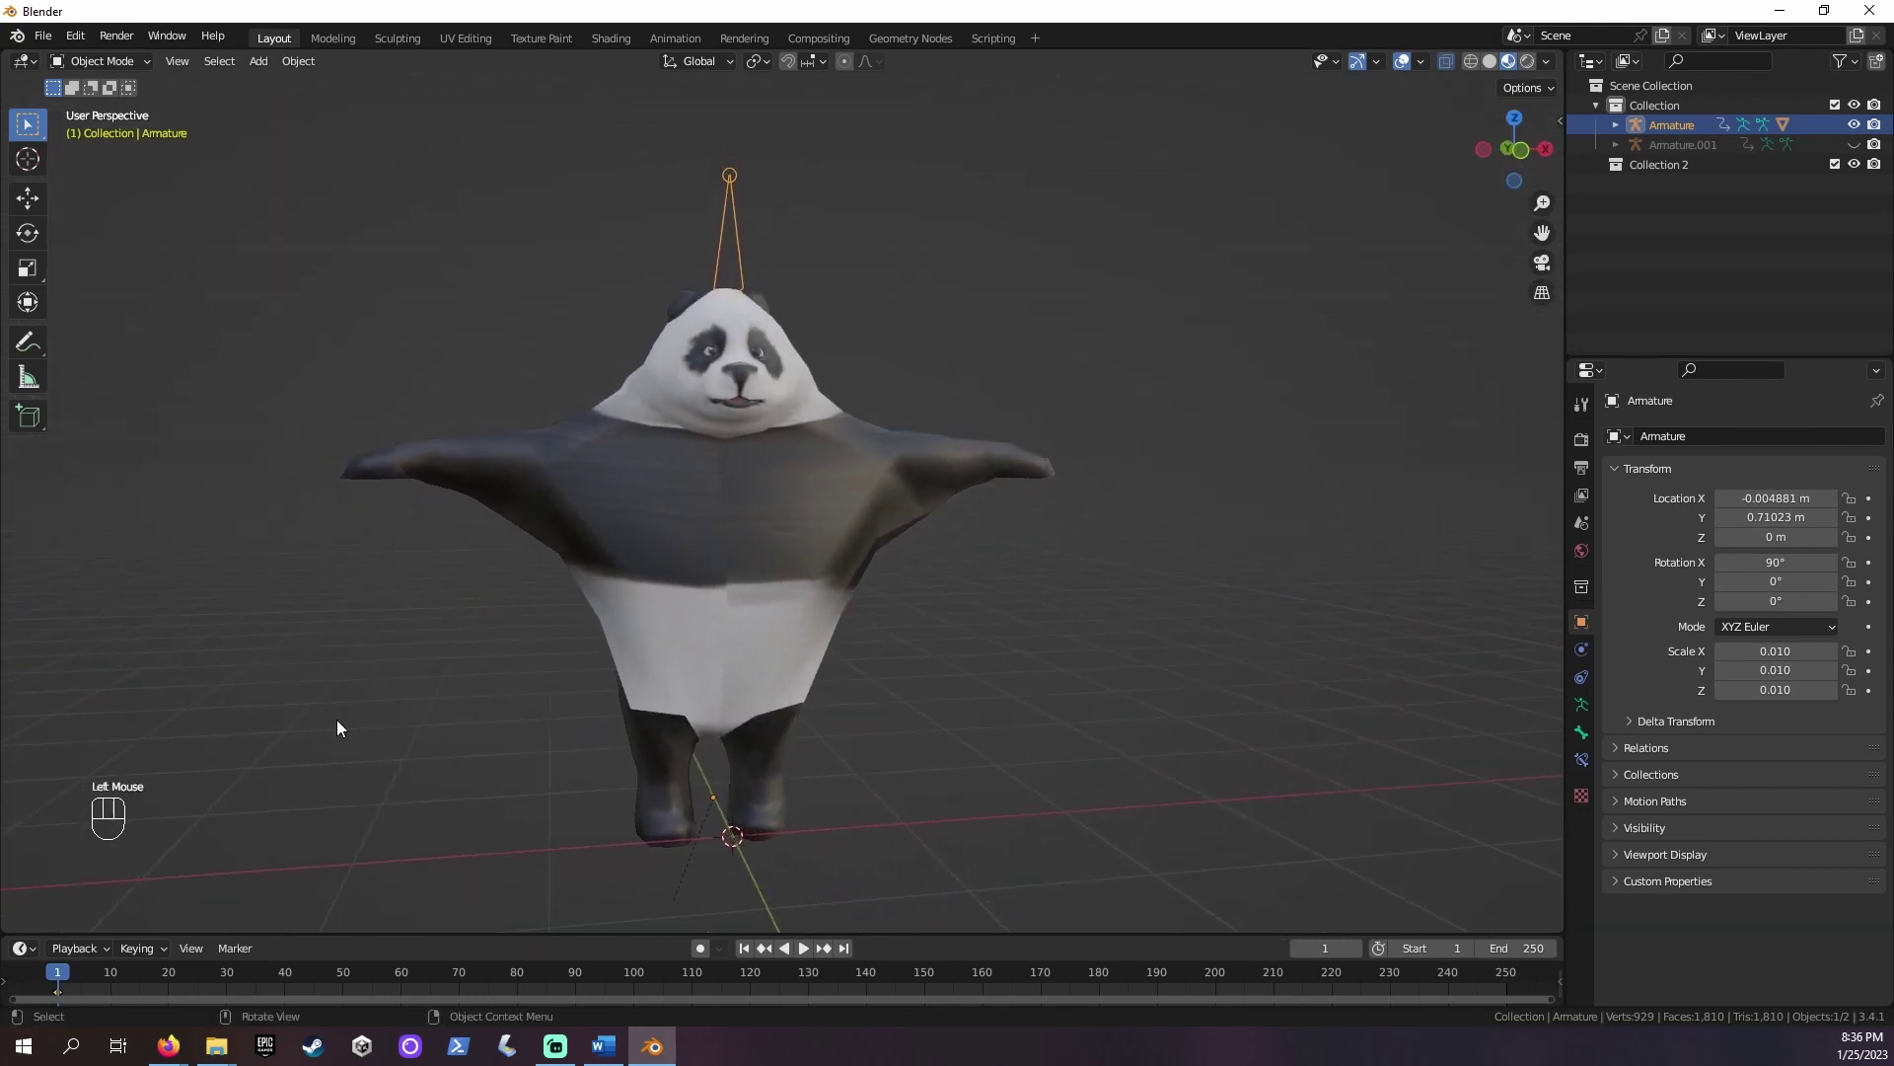
middle_drag(352, 707, 452, 716)
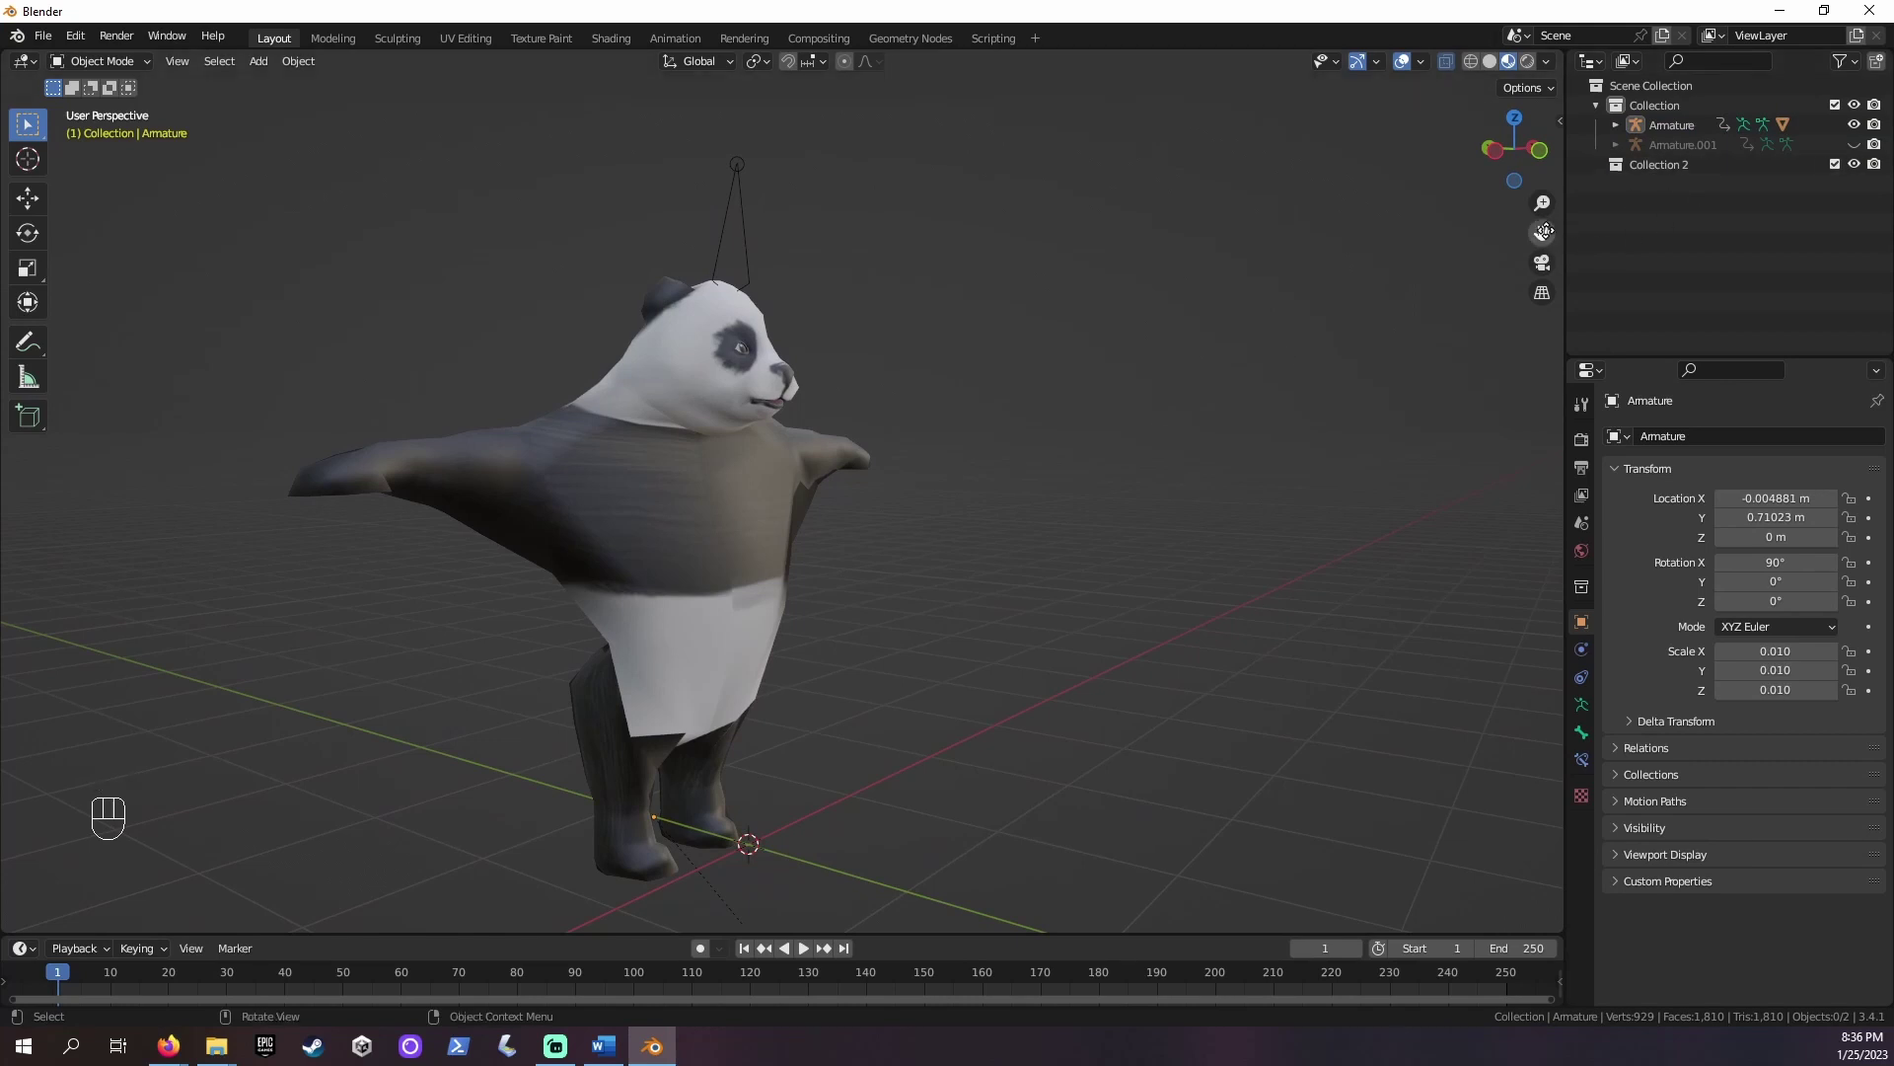
drag(1547, 232, 1645, 151)
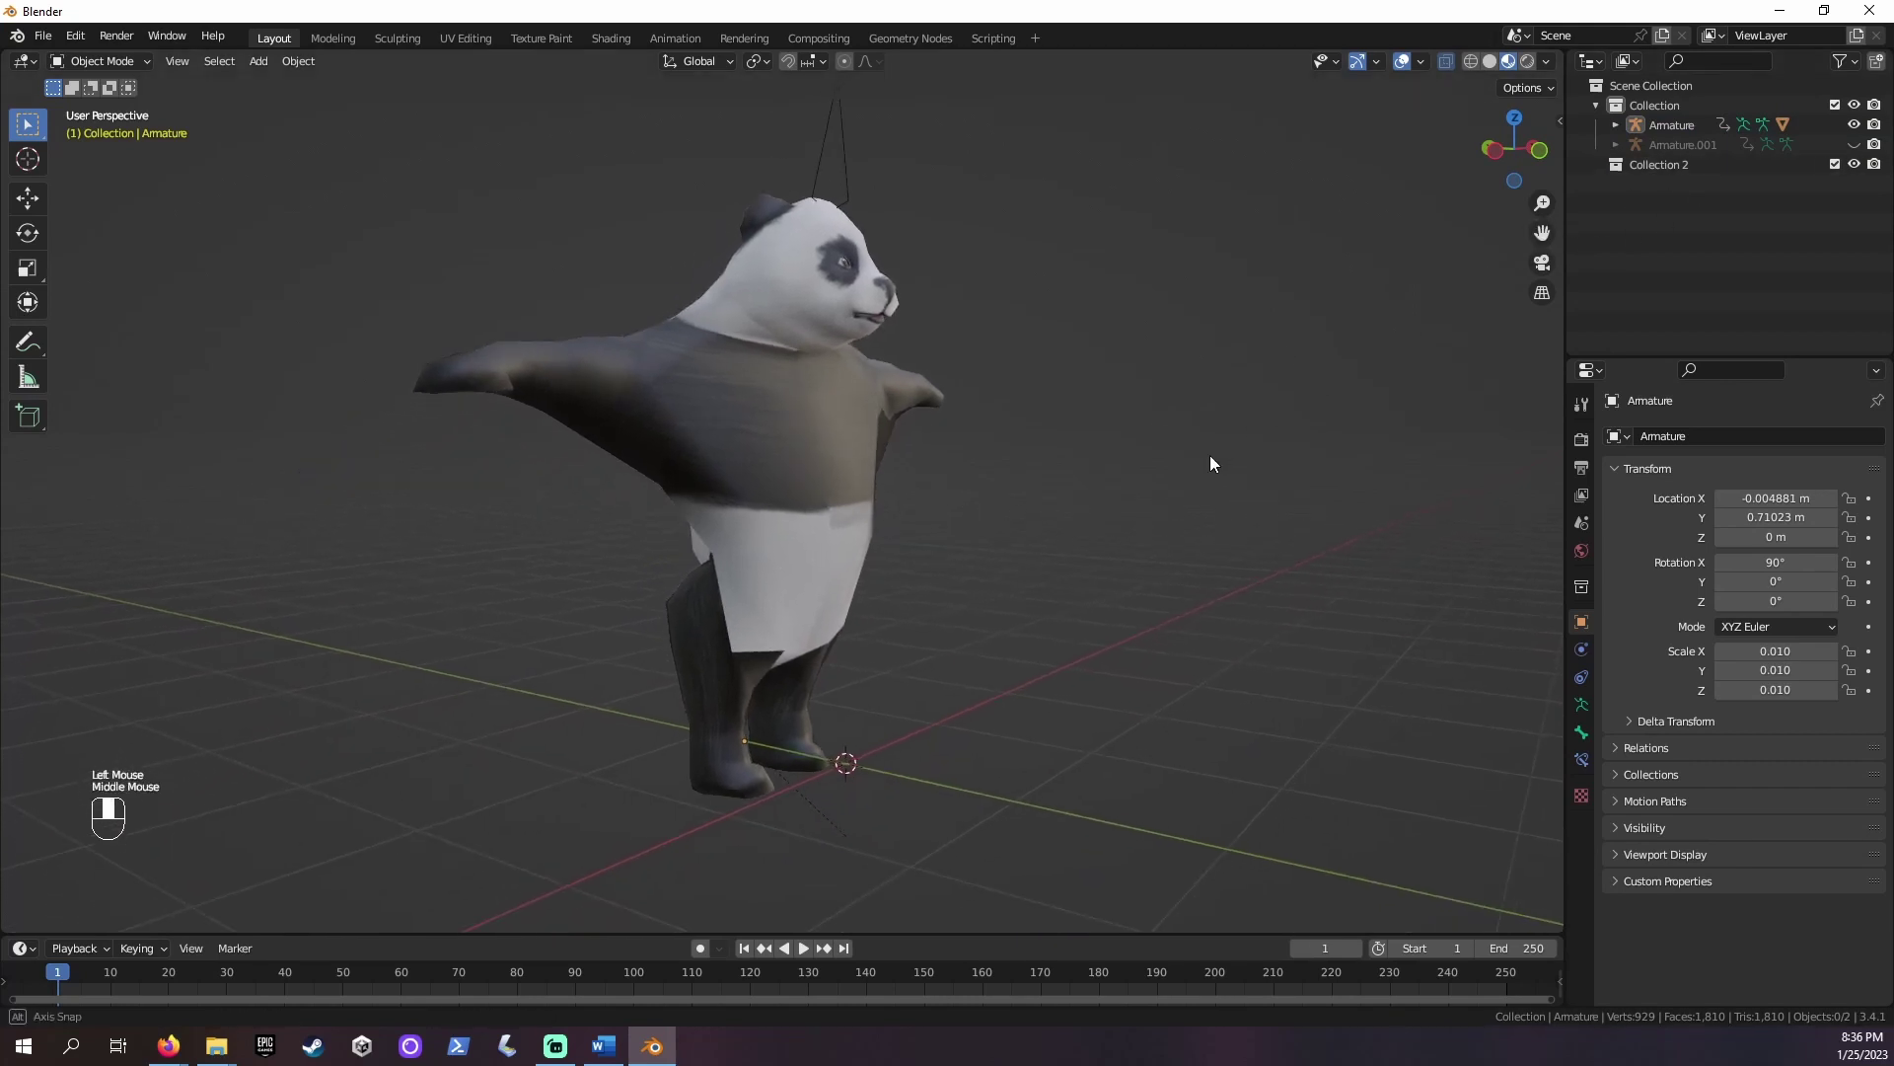